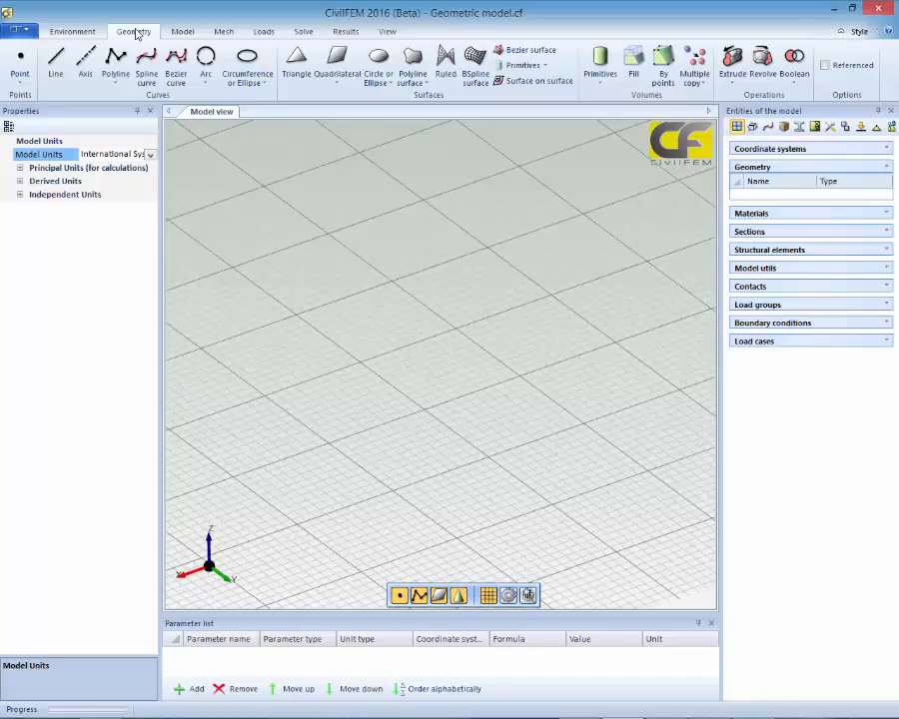
Step: Create a point named P1 at coordinates (0, 0, 0) m
click(21, 62)
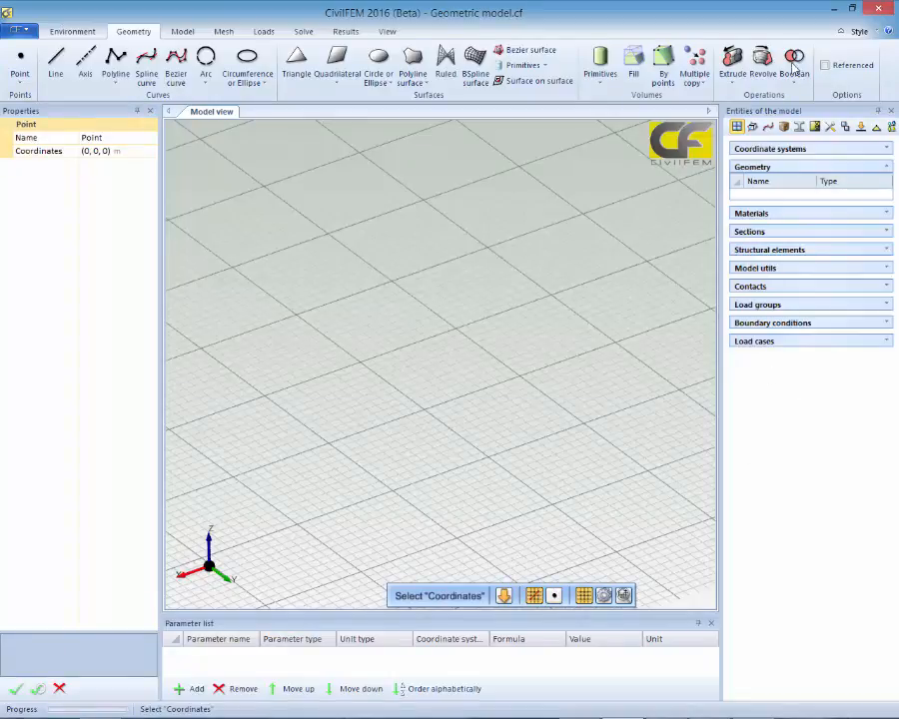
click(128, 141)
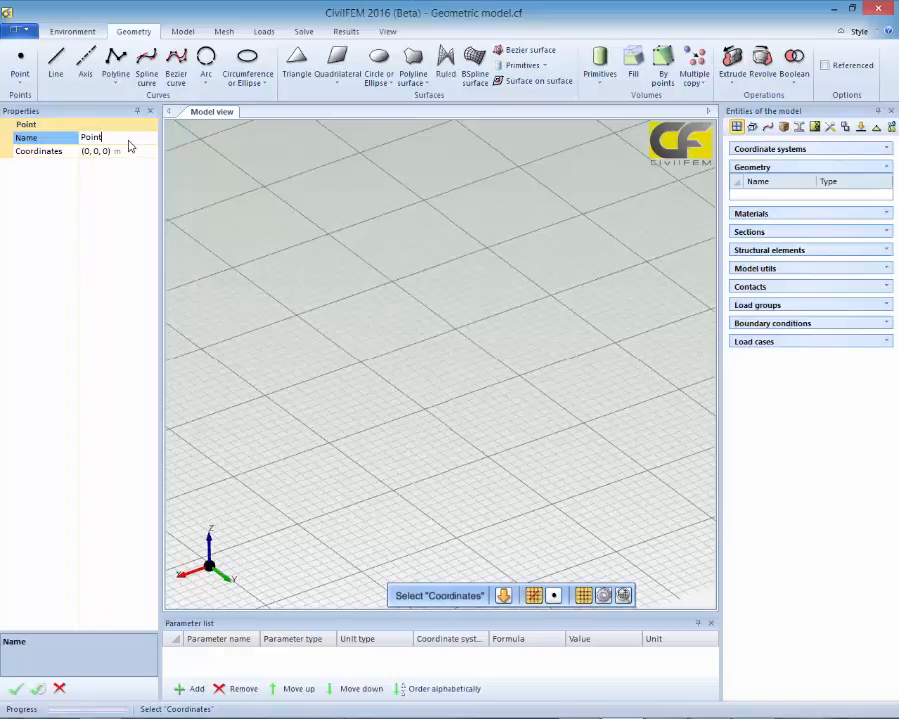
key(BackSpace)
key(BackSpace)
key(BackSpace)
key(BackSpace)
text(1)
click(41, 696)
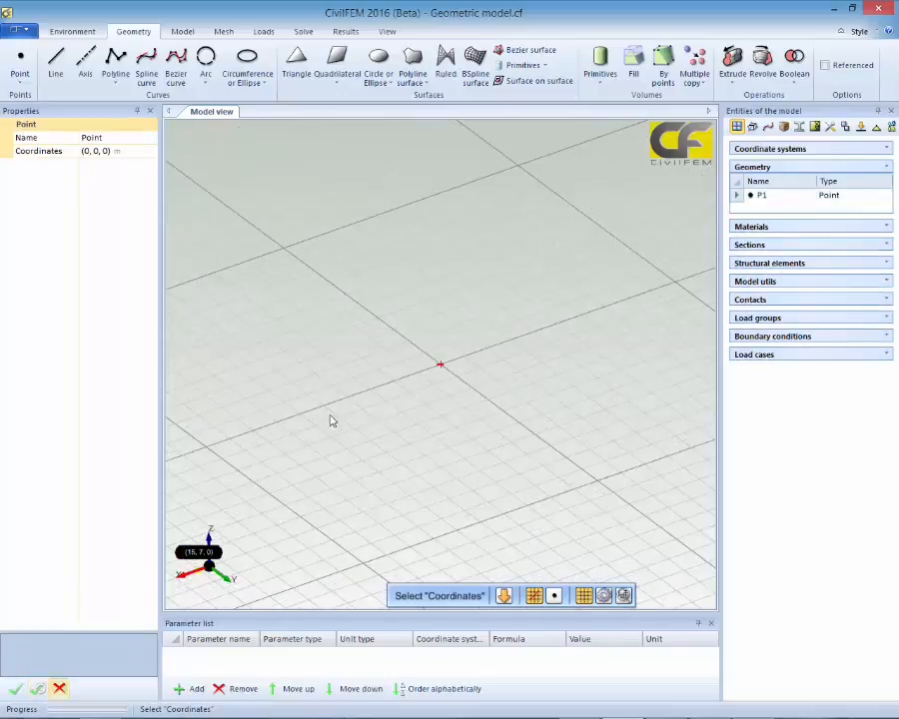
Step: Create a point named P2 at coordinates (5, 5, 10) m
click(116, 141)
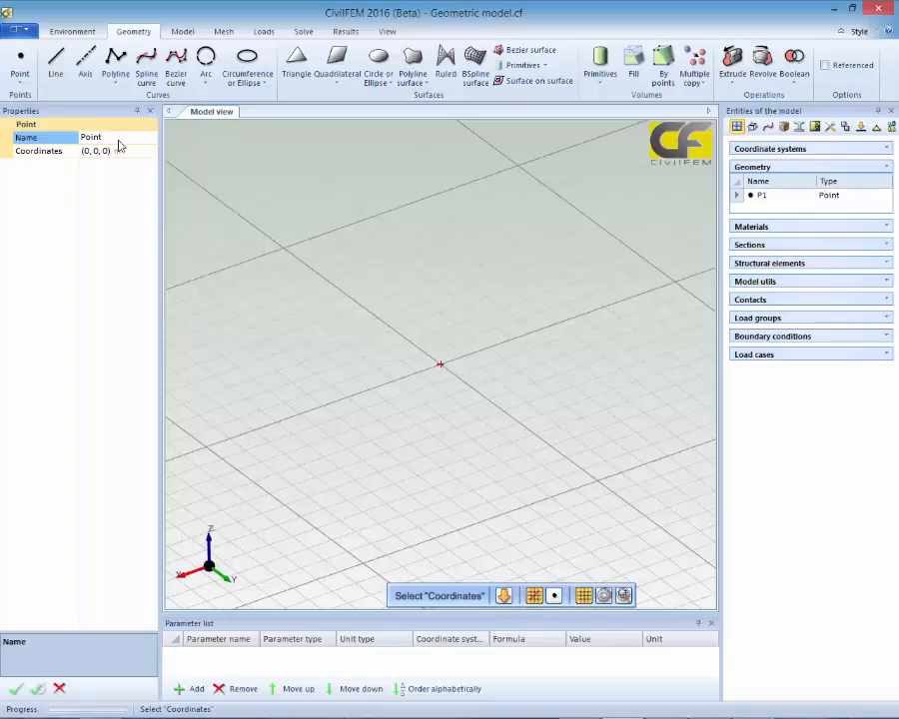
key(BackSpace)
key(BackSpace)
key(BackSpace)
key(BackSpace)
text(2)
click(88, 159)
click(88, 157)
text(5)
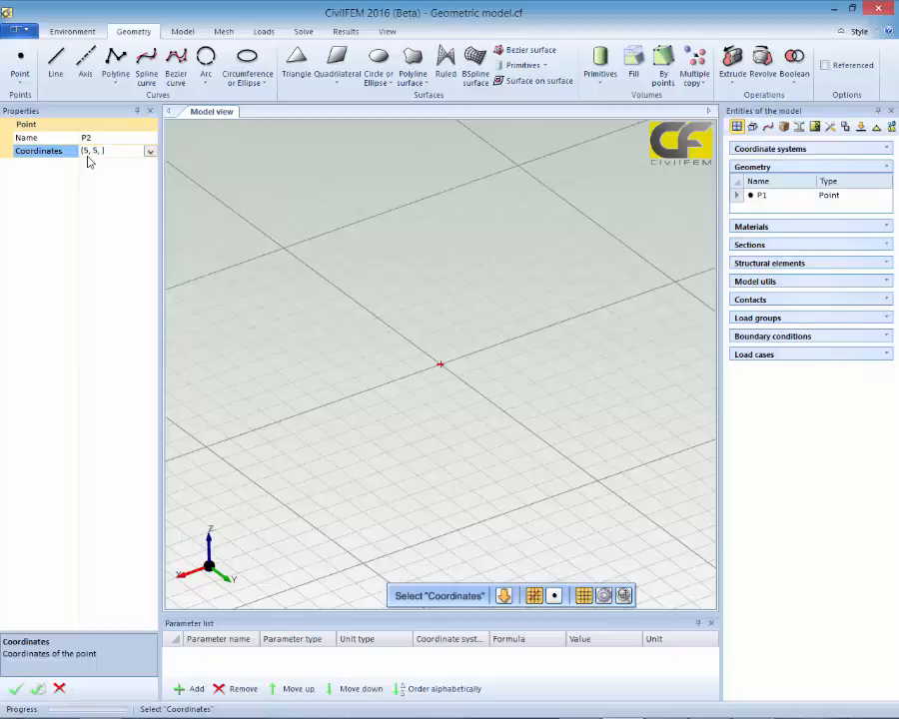
text(10)
click(38, 690)
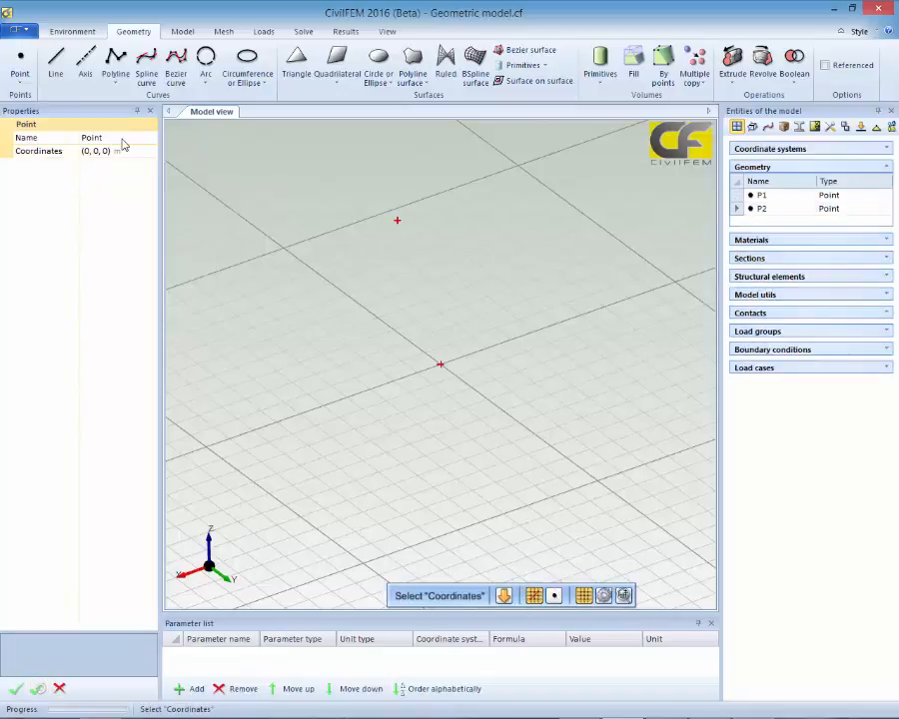
Step: Name the third new point P3
click(121, 141)
key(BackSpace)
key(BackSpace)
key(BackSpace)
key(BackSpace)
text(3)
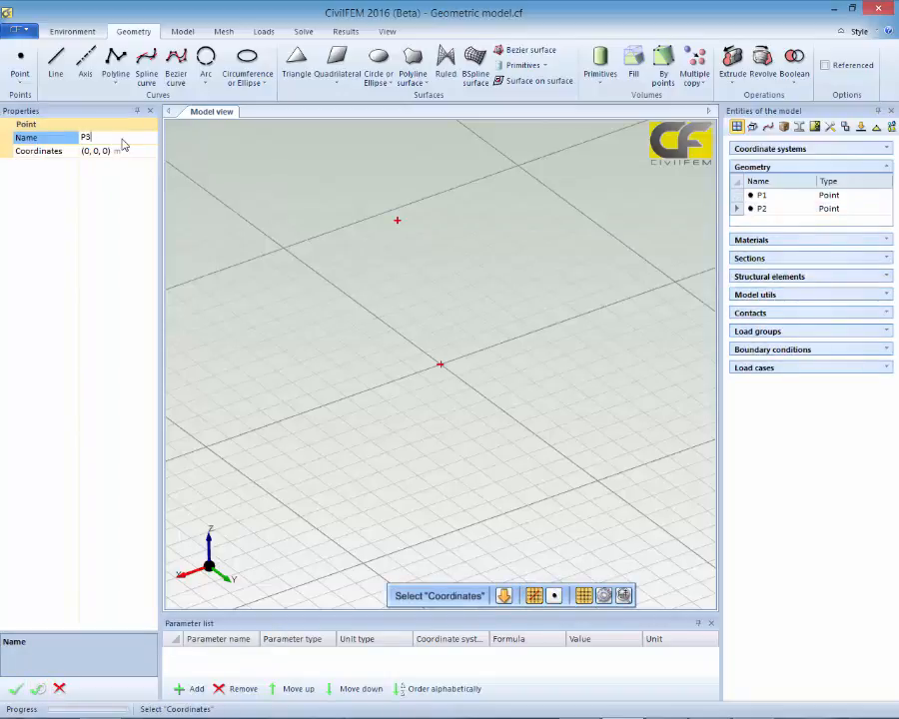
Step: Set the coordinates of P3 to (7, 12, 8) m and create the point
click(86, 152)
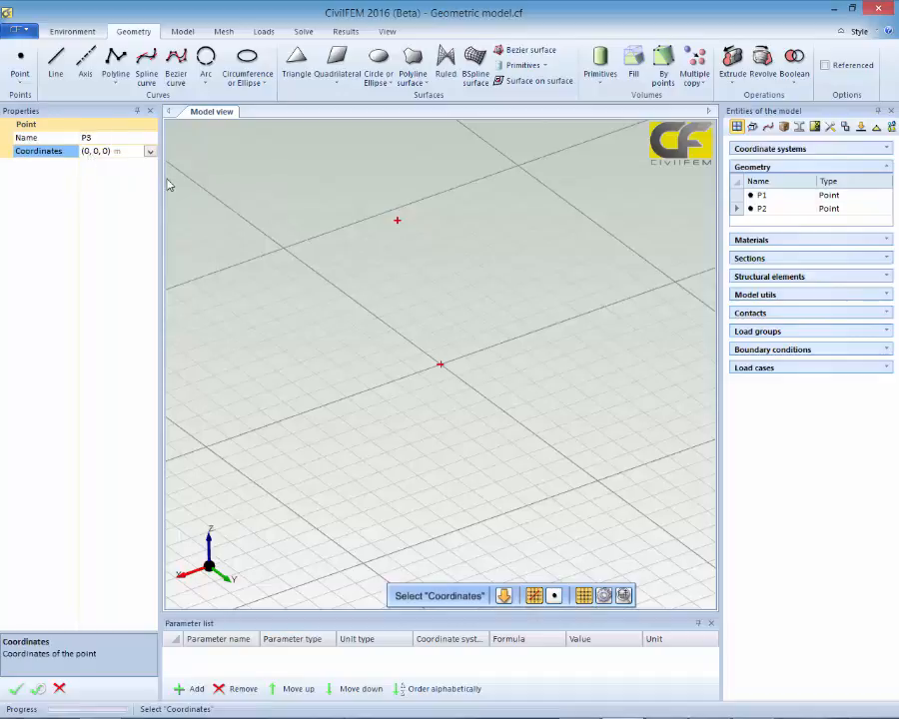
click(117, 152)
key(BackSpace)
text(7)
key(BackSpace)
text(12)
key(BackSpace)
text(8)
click(37, 689)
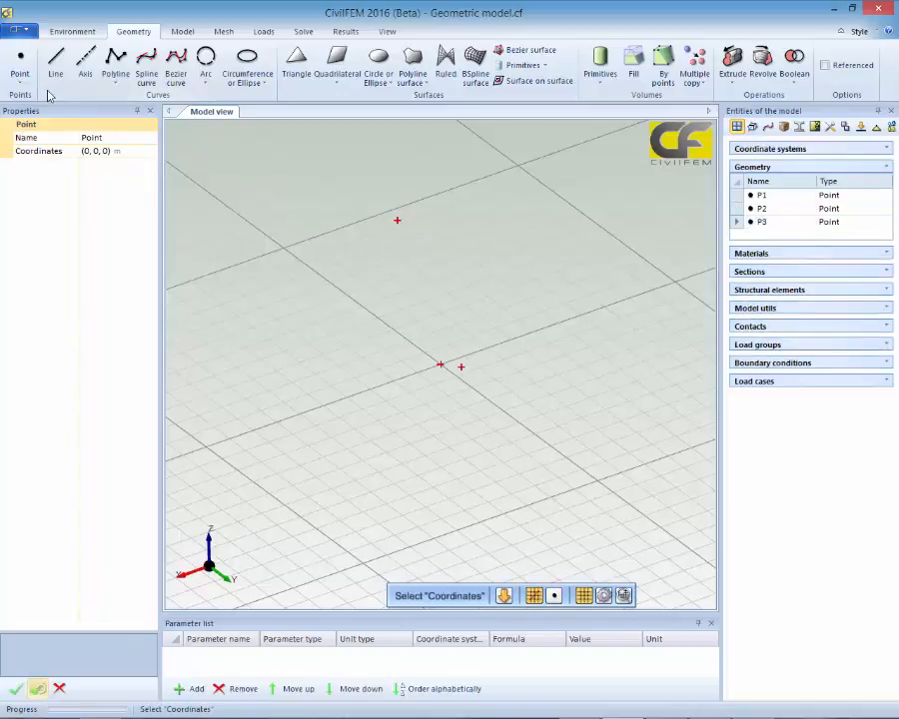
Step: Name the fourth new point P4
click(122, 140)
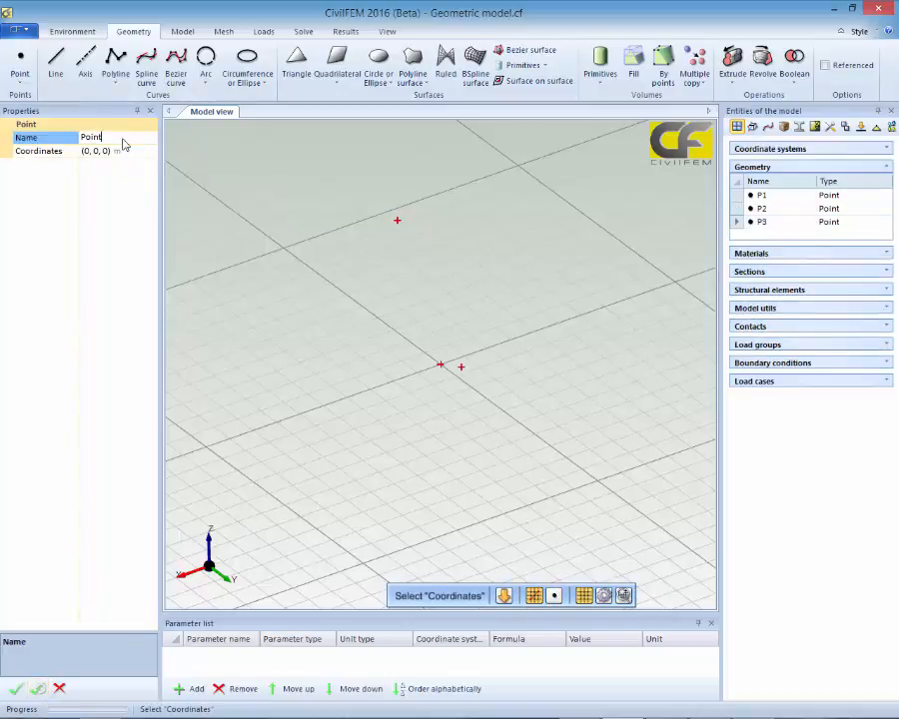
key(BackSpace)
key(BackSpace)
key(BackSpace)
key(BackSpace)
text(4)
Step: Set the coordinates of P4 to (15, 17, -5) m and create the point
key(Tab)
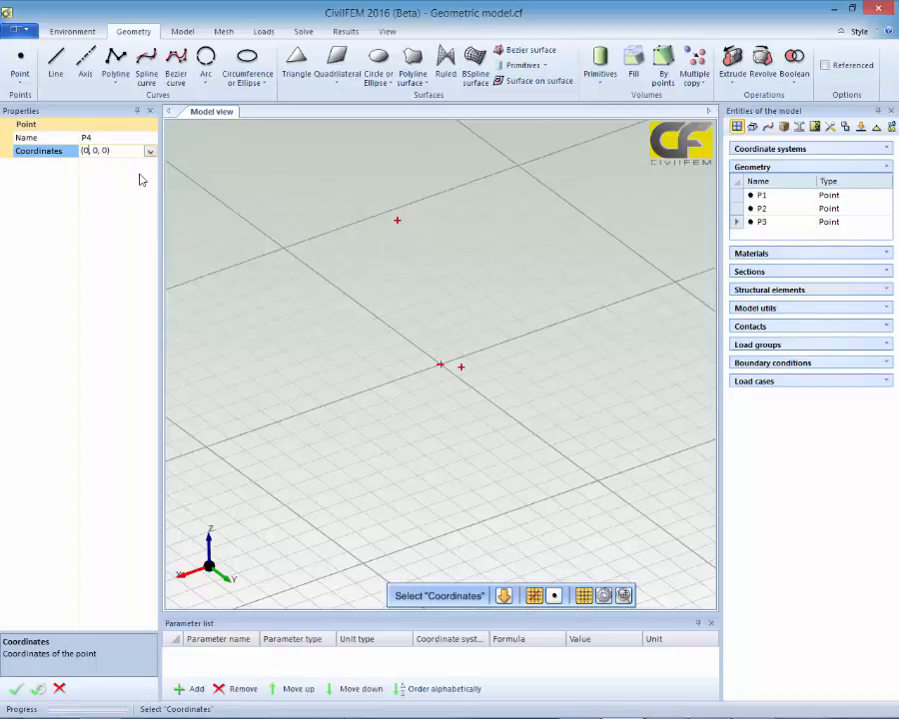
key(BackSpace)
text(15)
key(Right)
key(Right)
key(Right)
key(BackSpace)
text(17)
key(Right)
key(Right)
key(Right)
key(BackSpace)
text(-5)
click(18, 688)
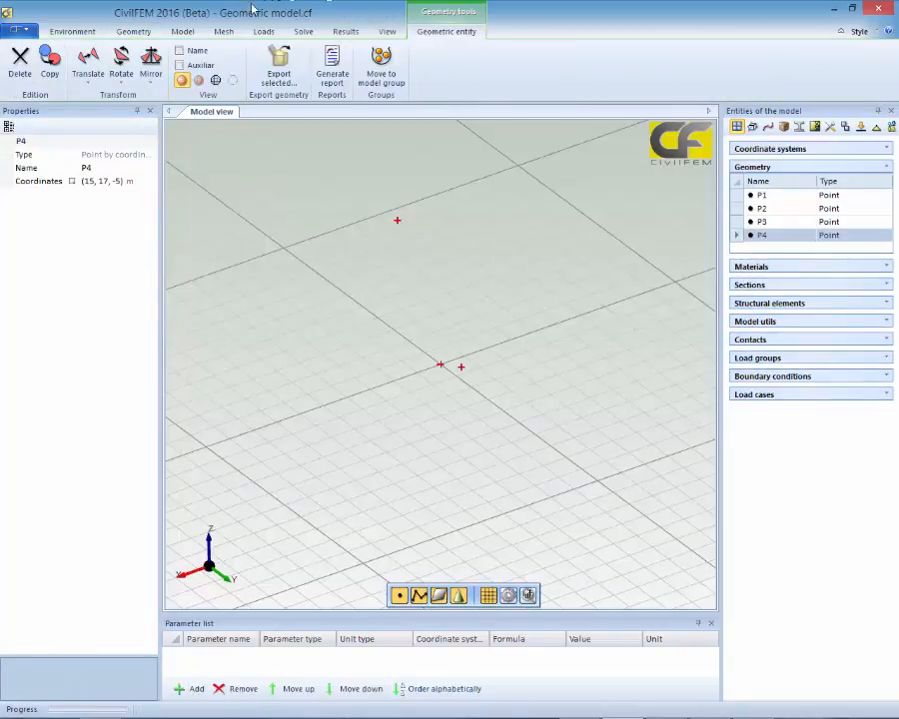
Step: Fit all points in the model view, examine them from several angles and restore the isometric orientation
click(387, 33)
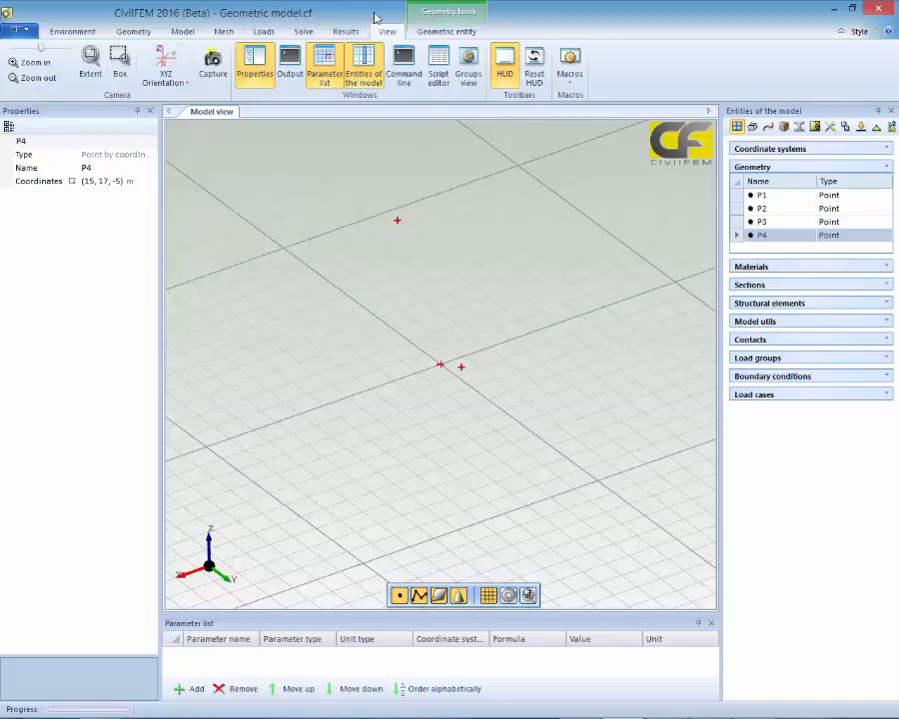
click(89, 66)
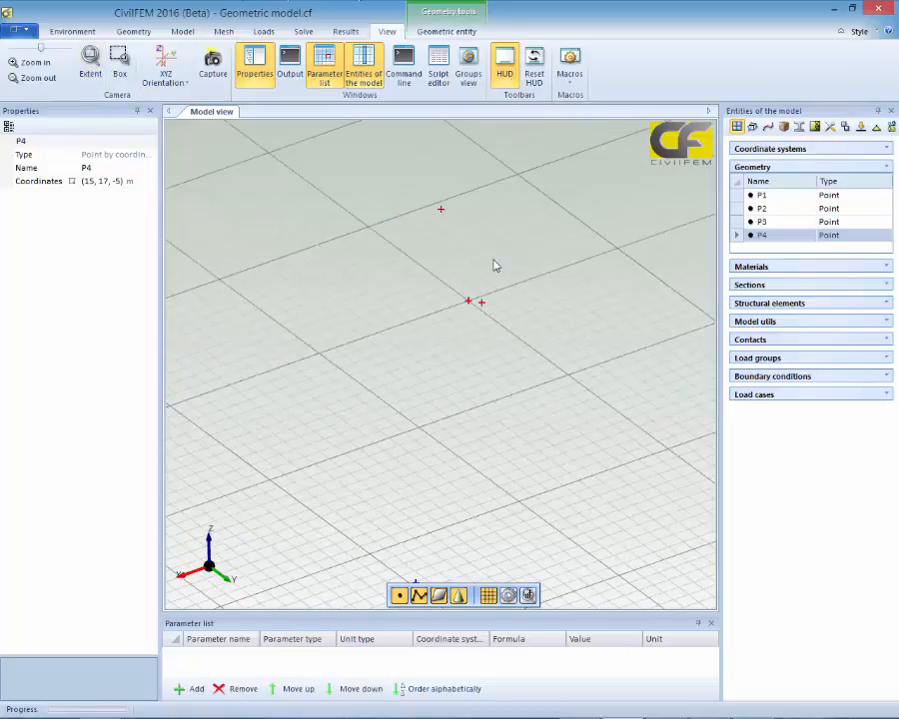
click(426, 261)
scroll(430, 260, down, 3)
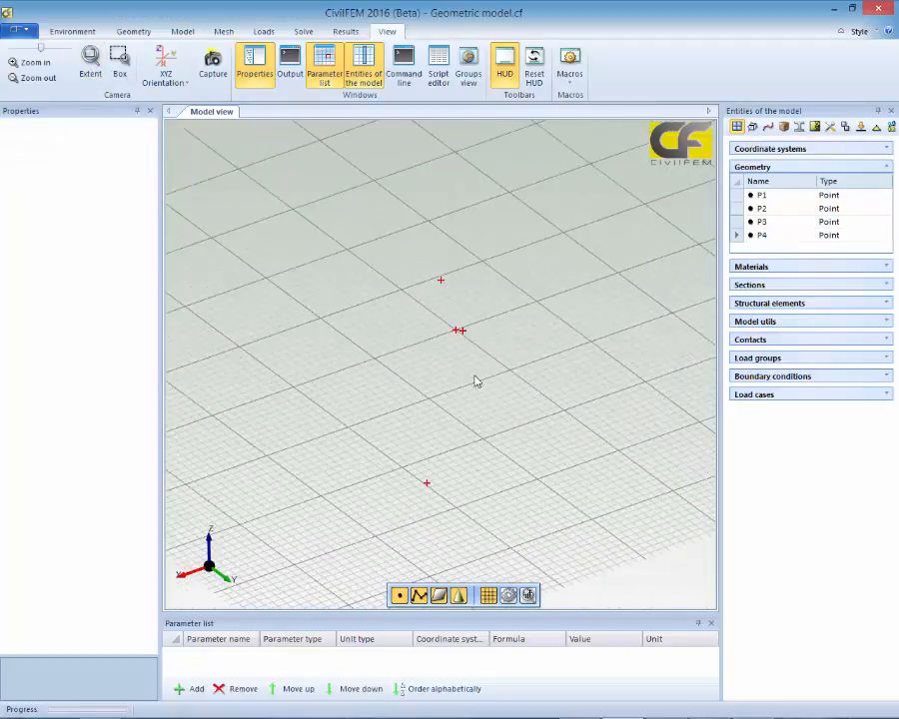
scroll(482, 369, down, 1)
scroll(482, 369, down, 2)
scroll(469, 363, up, 4)
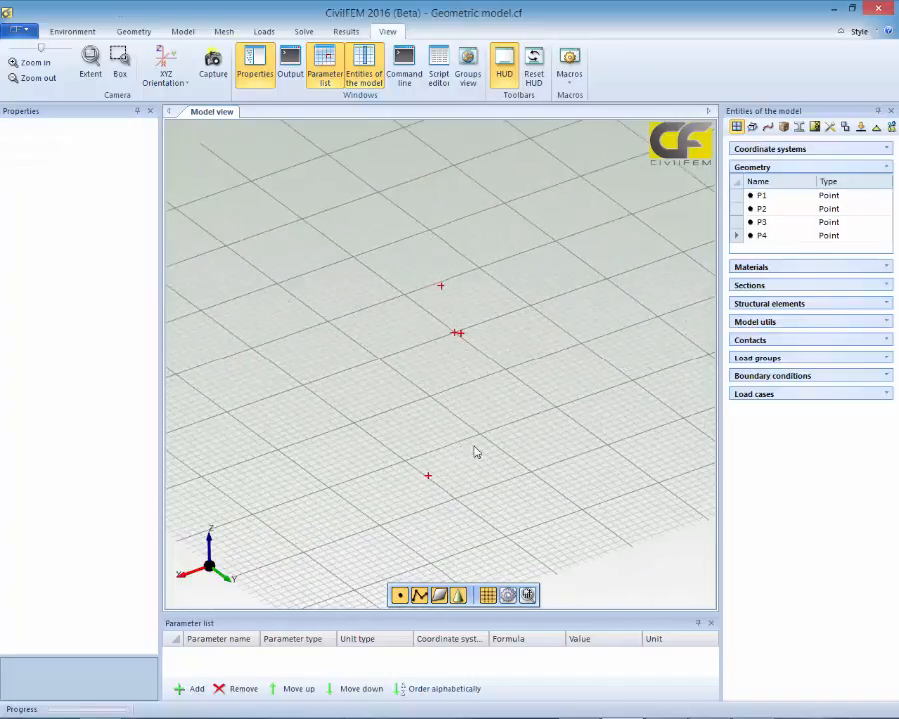
middle_drag(477, 449, 488, 397)
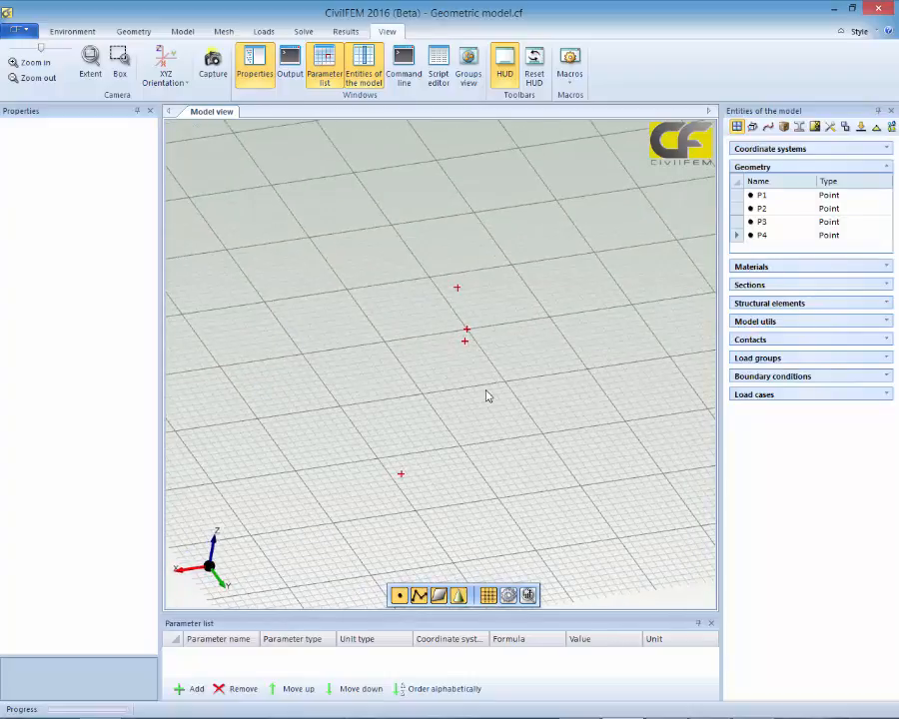
middle_drag(492, 406, 435, 413)
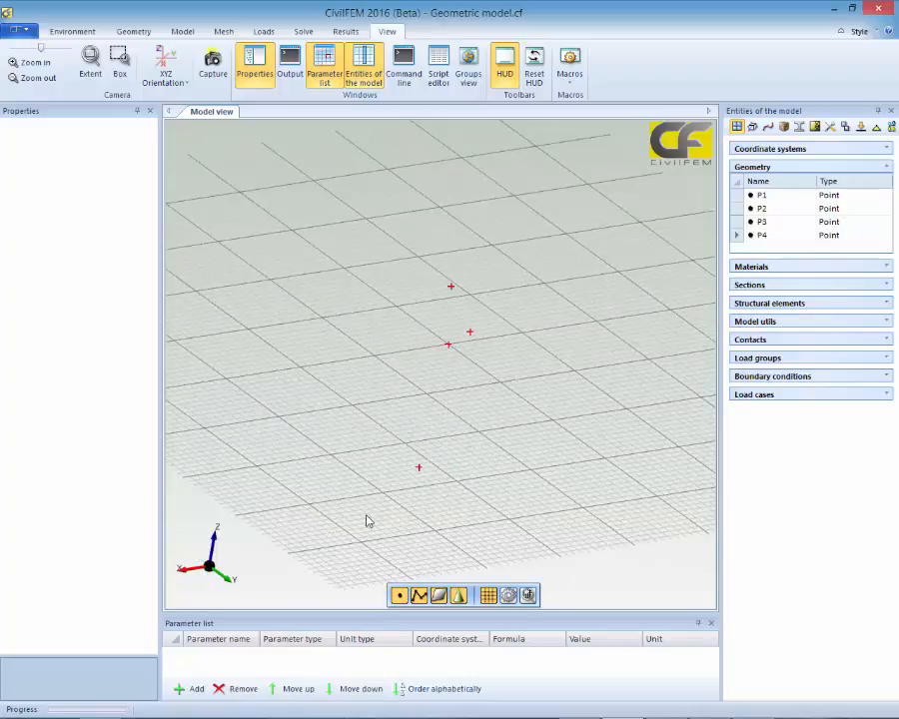
mouse_move(213, 569)
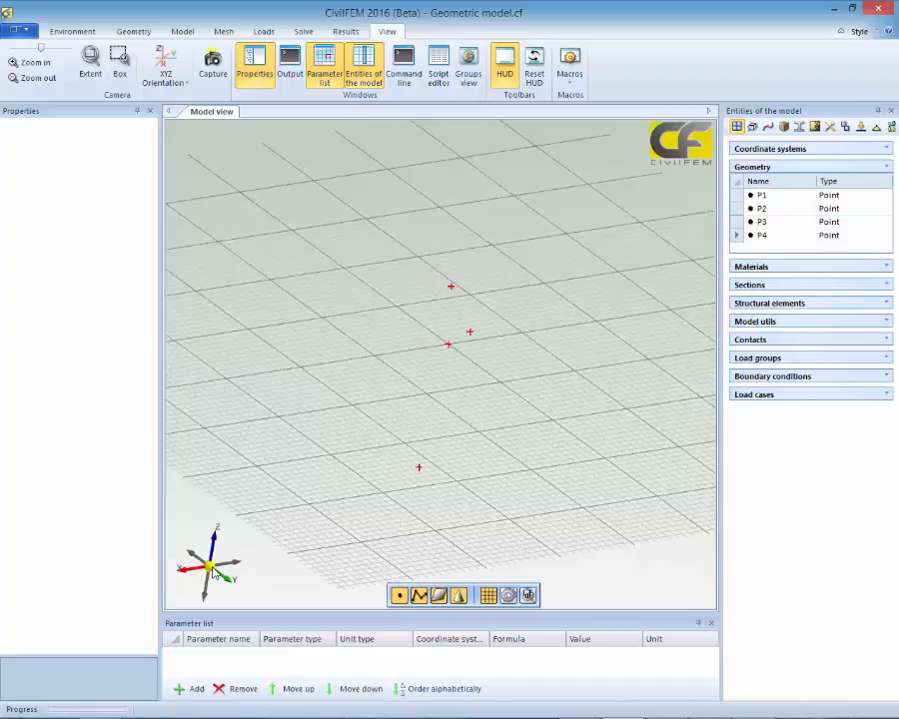
click(212, 572)
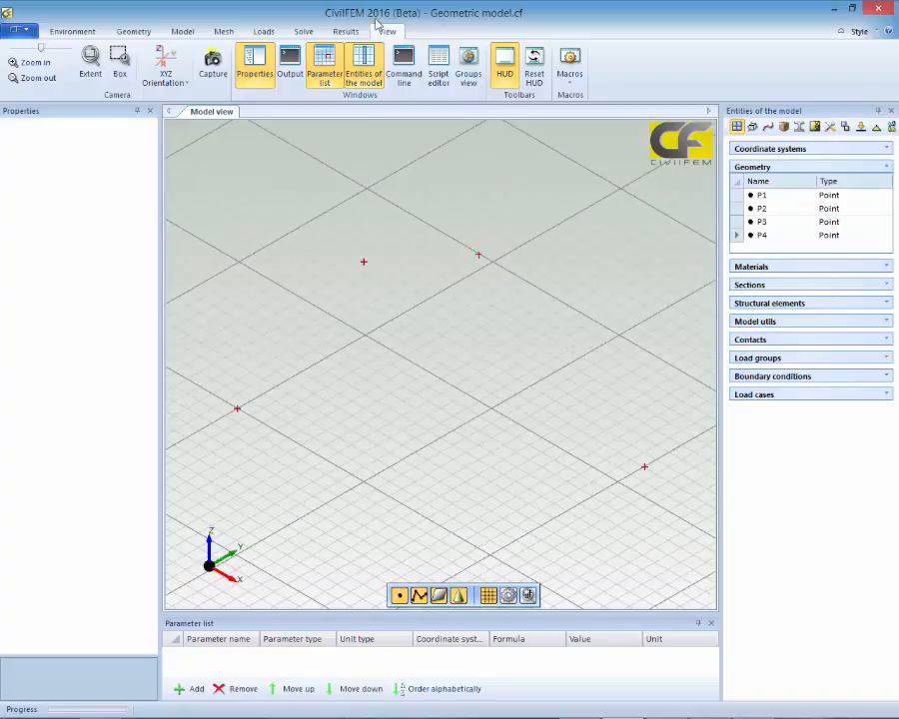
Step: Enable the Referenced option and create a point named P5 from reference point P1 with vector (5, 0, 0) m
click(150, 34)
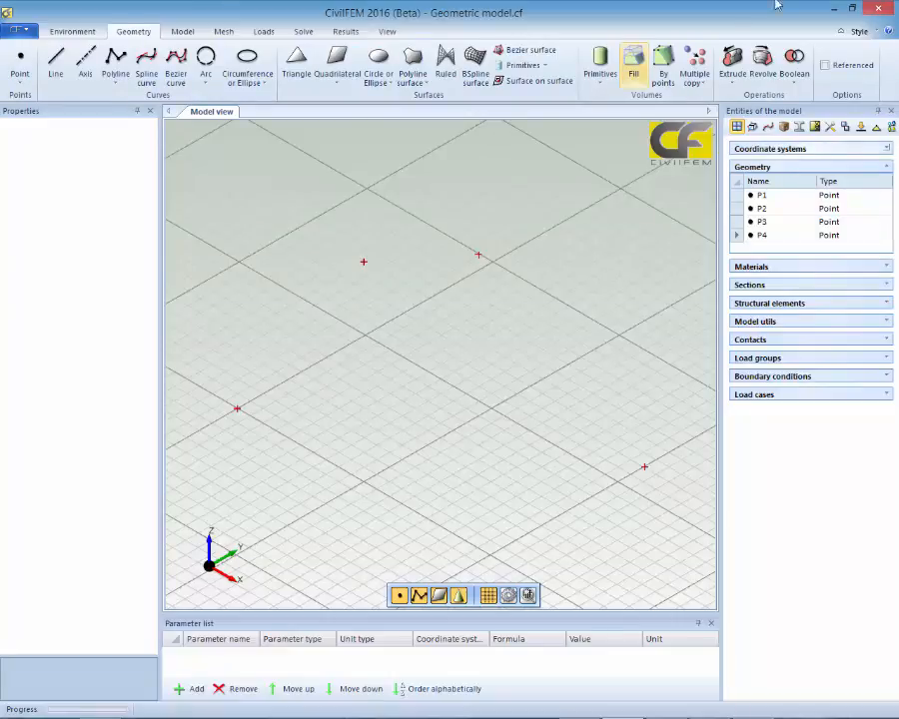
click(825, 65)
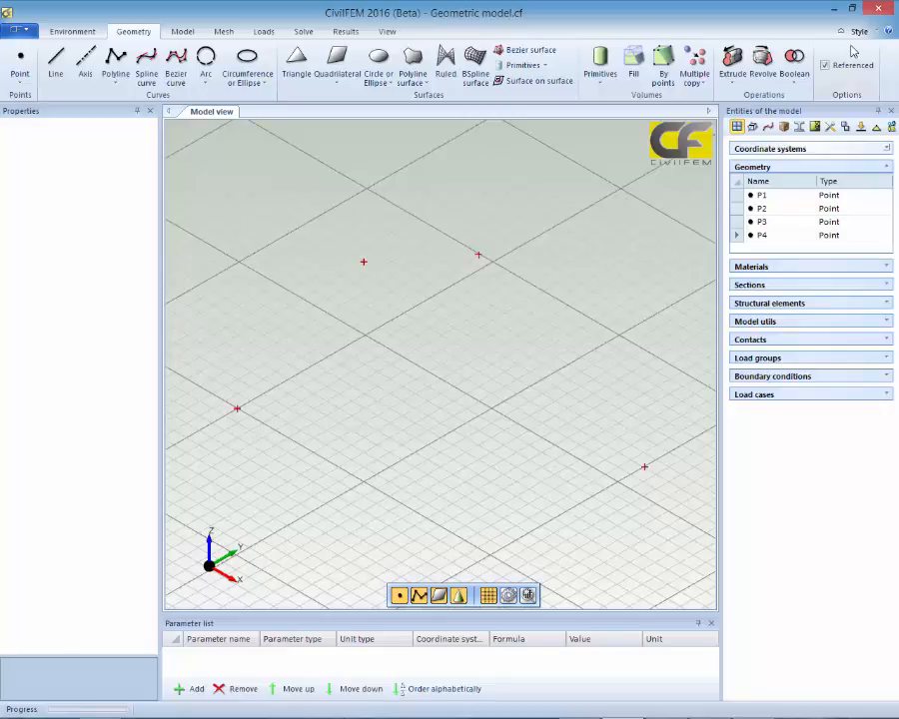
click(20, 62)
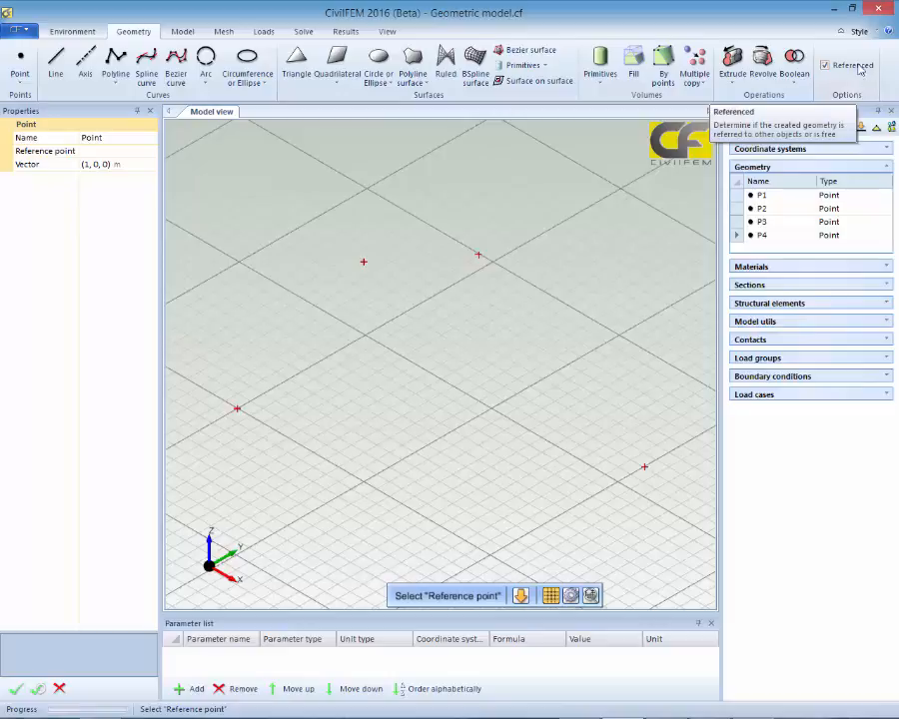
click(117, 139)
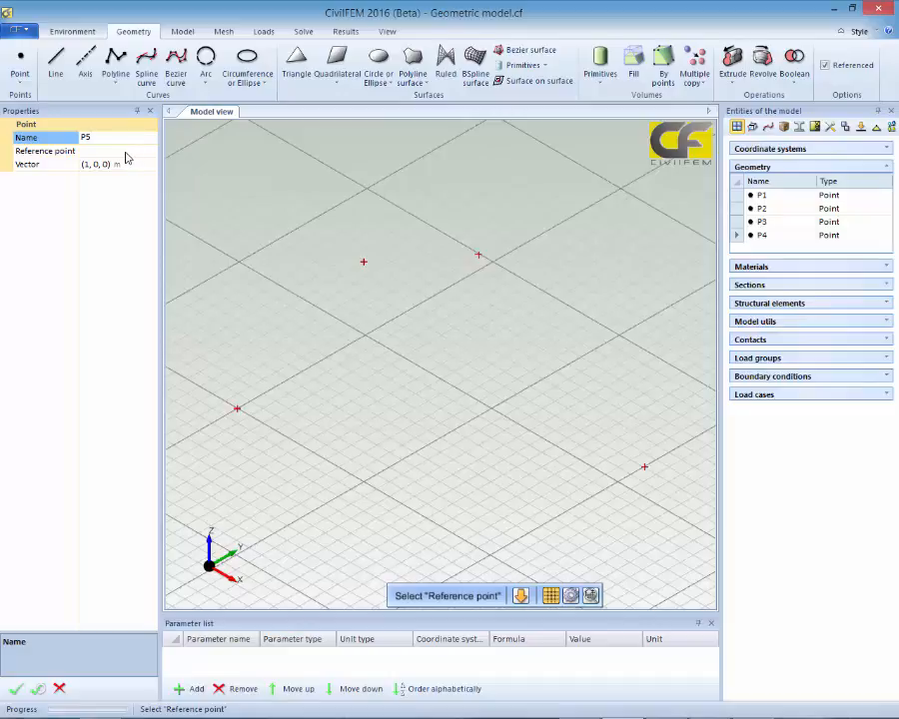
click(148, 151)
click(149, 151)
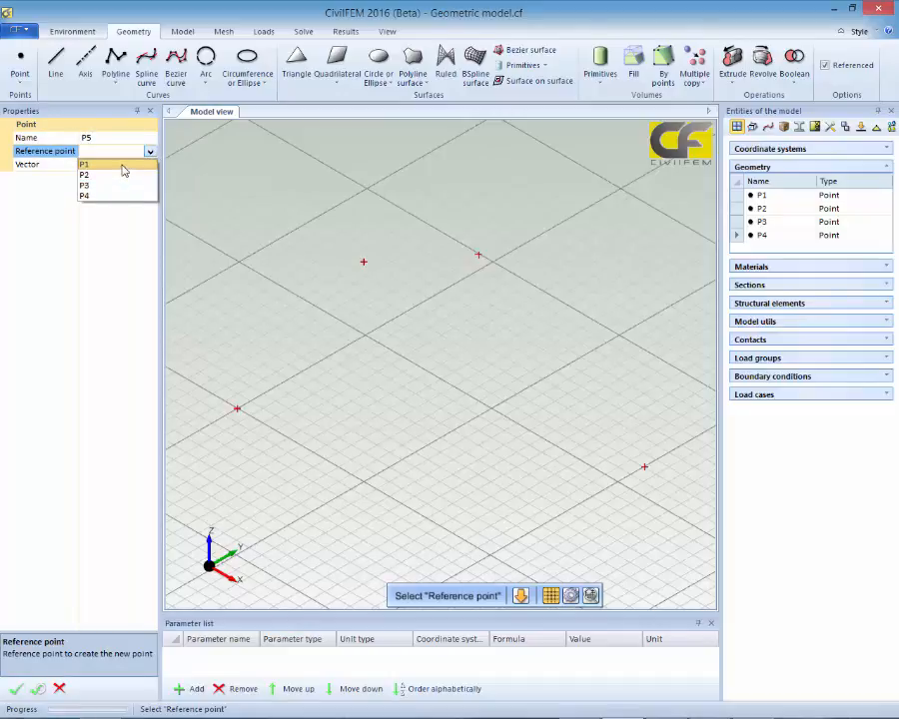
click(122, 166)
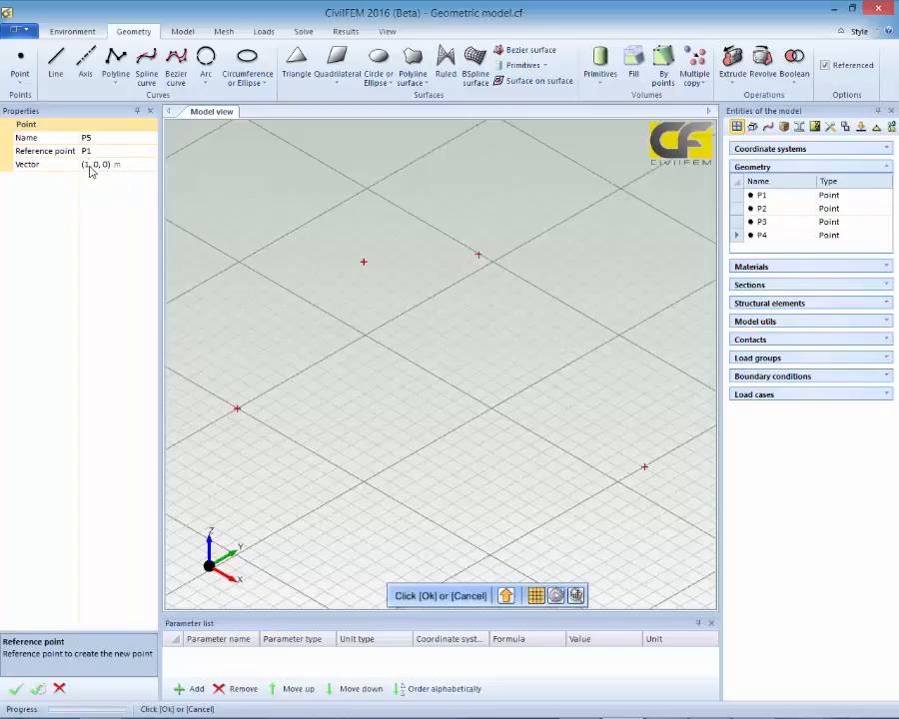
click(89, 166)
key(BackSpace)
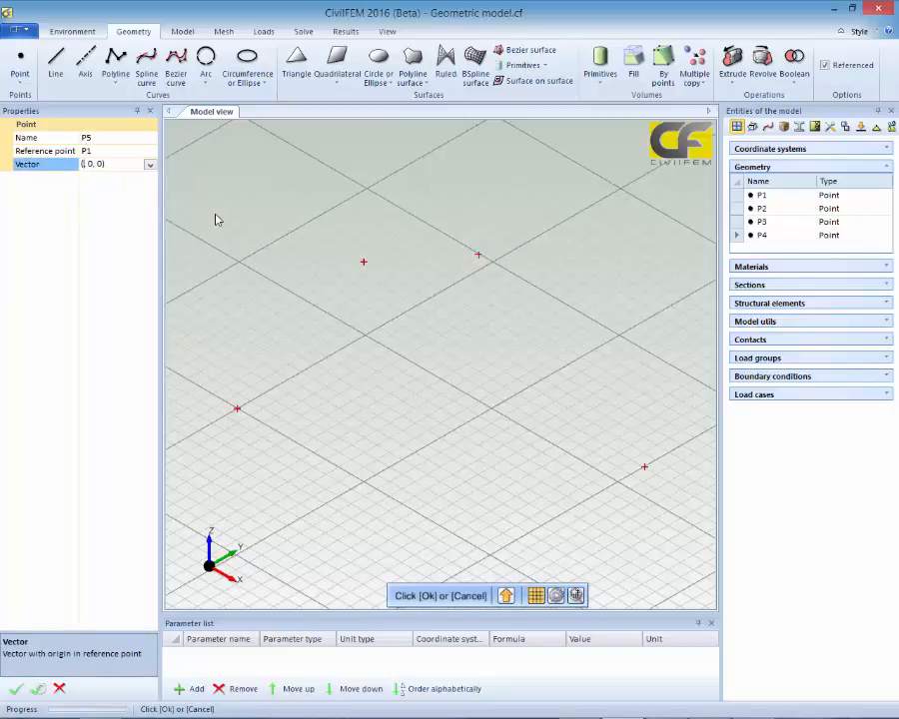
text(5)
click(18, 690)
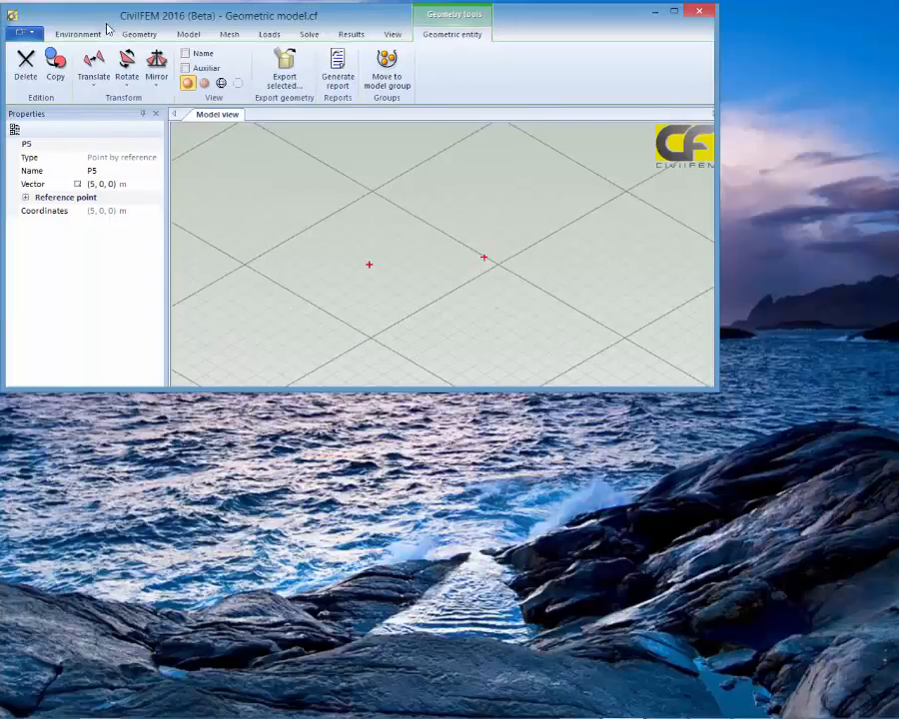
double_click(118, 8)
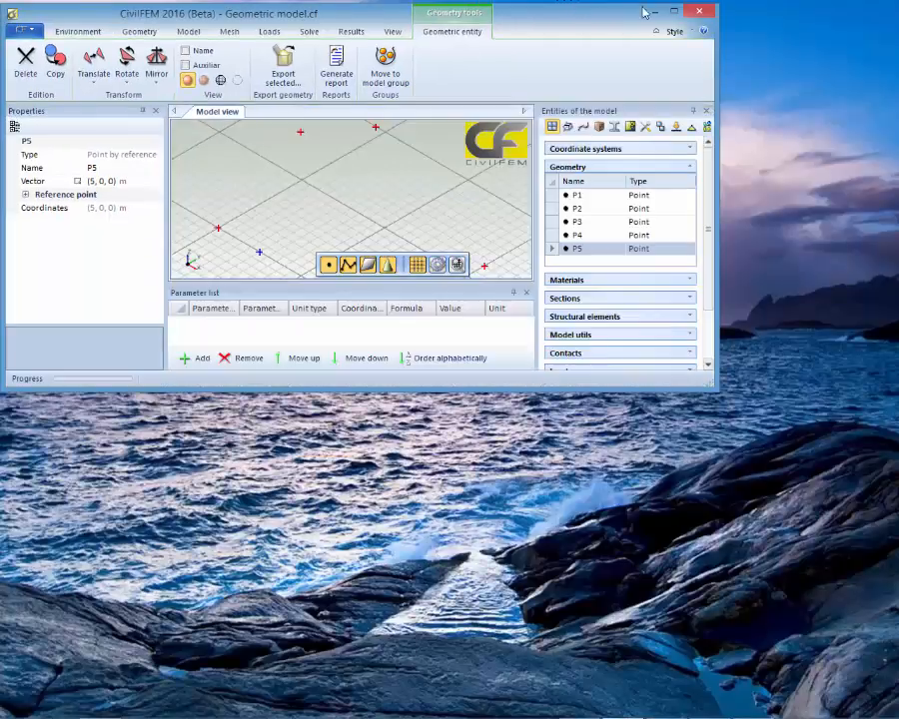
double_click(304, 10)
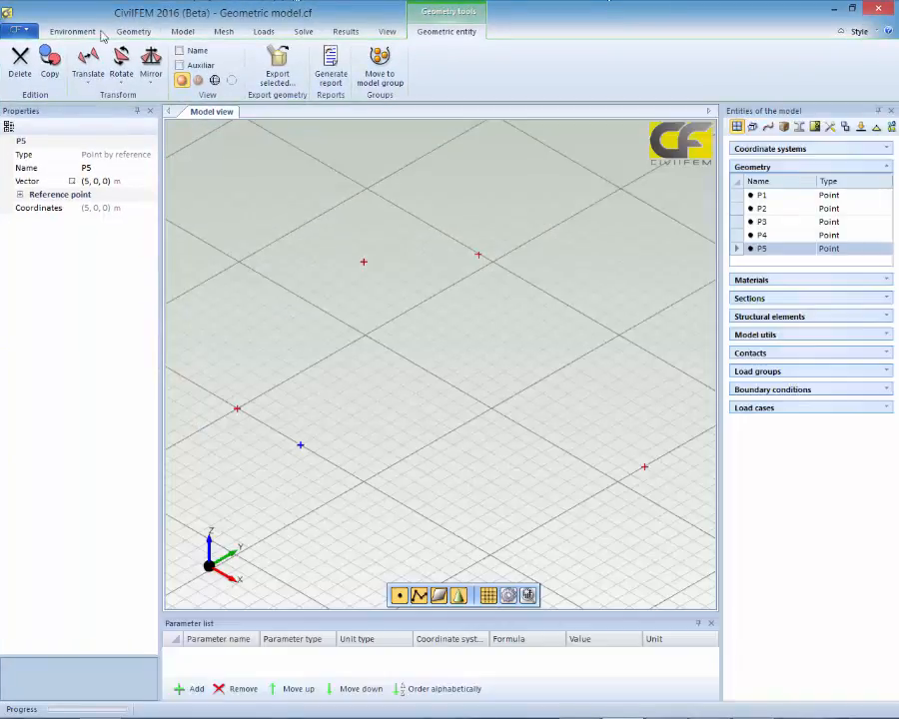
Step: Create a referenced line named L1 from point P1 to point P2
click(130, 32)
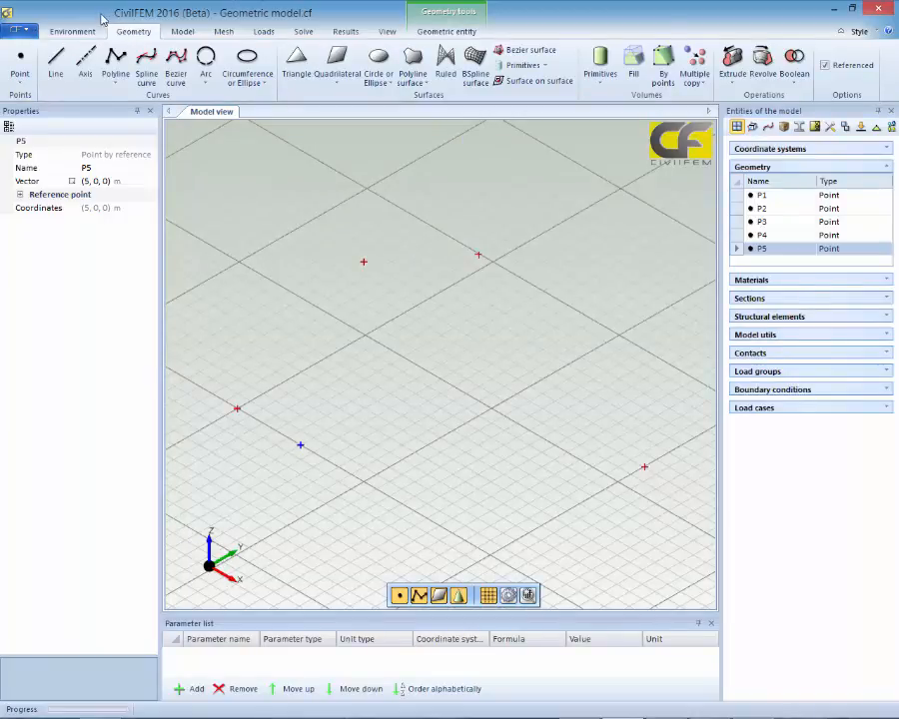
click(62, 66)
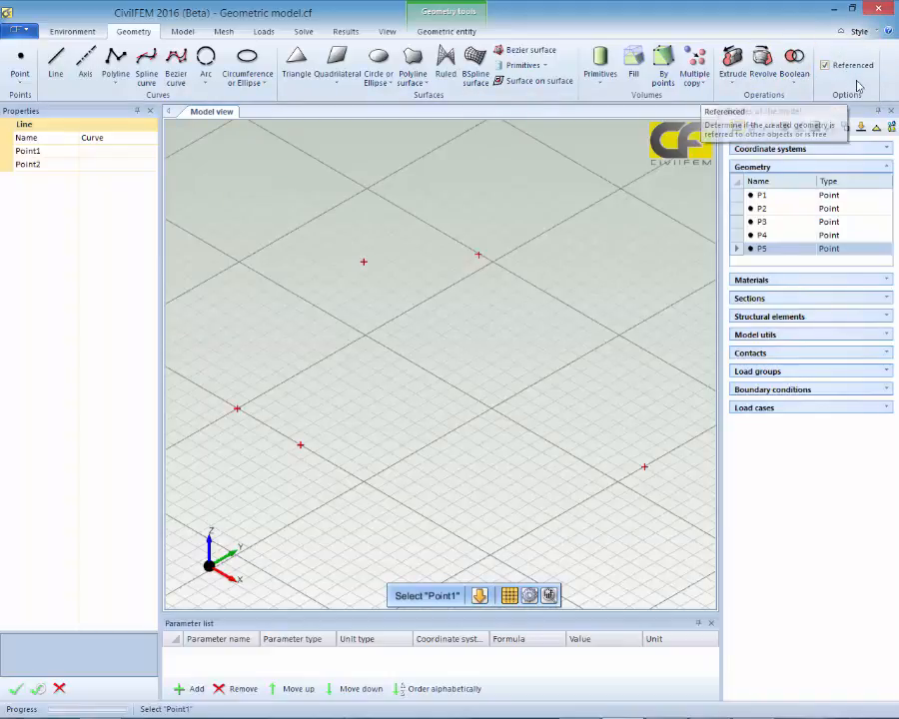
click(119, 141)
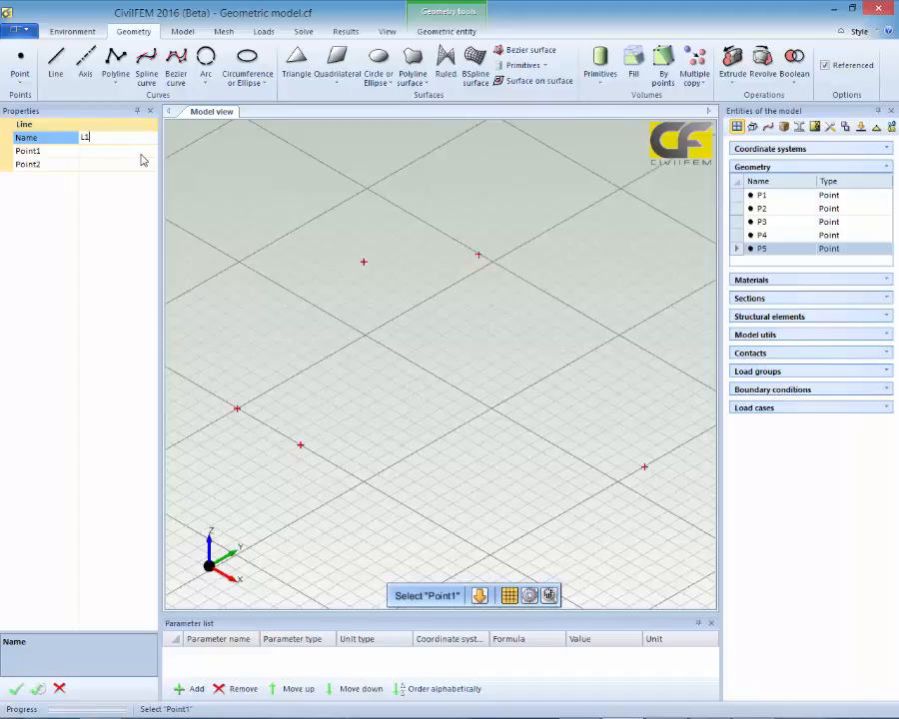
click(144, 151)
click(149, 151)
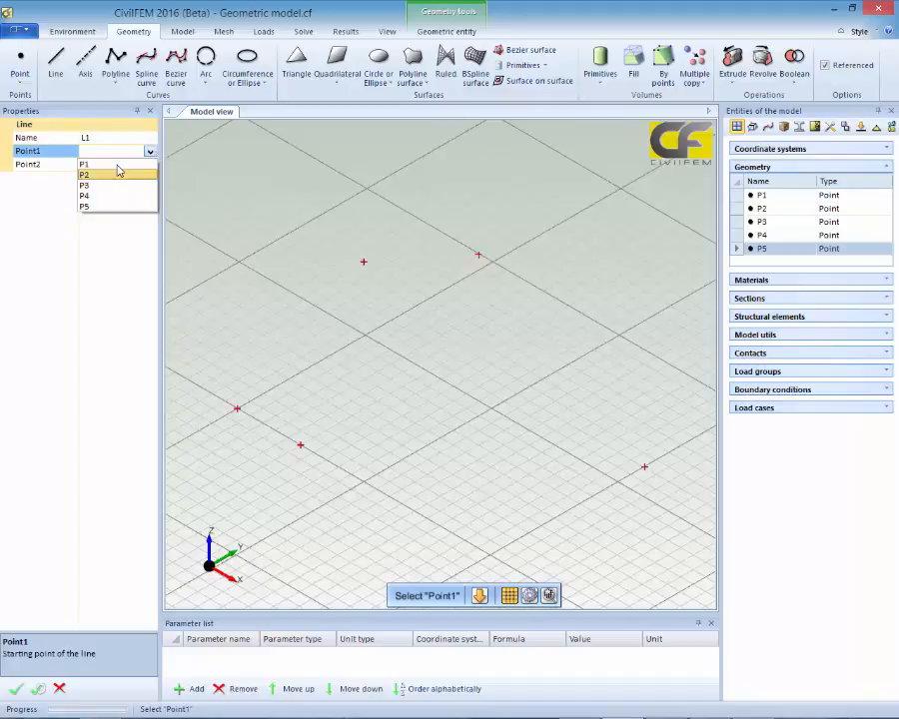
click(112, 165)
click(130, 164)
click(149, 164)
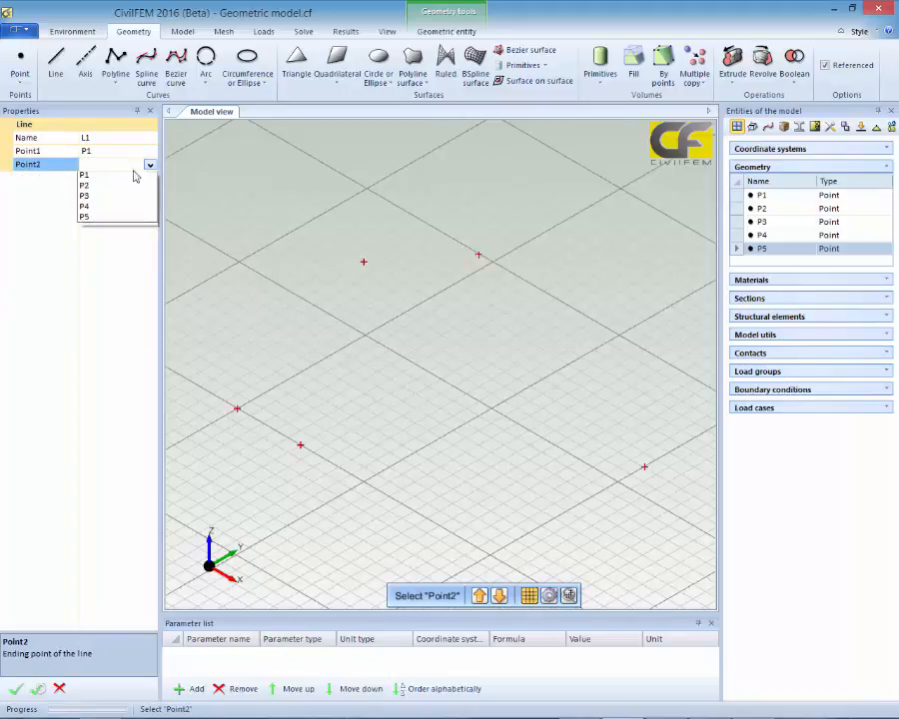
click(110, 186)
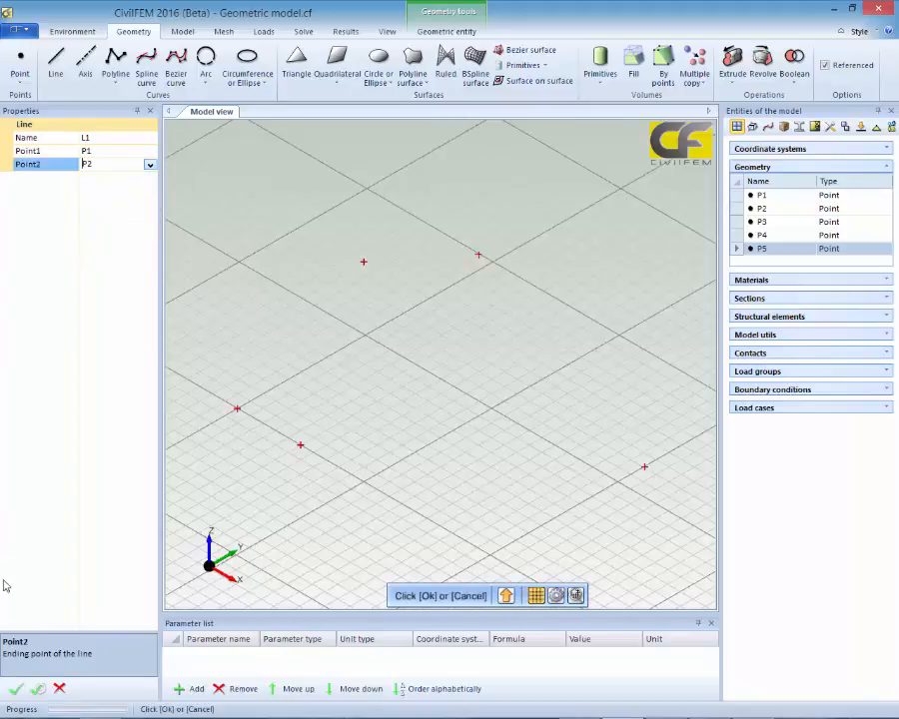
click(38, 690)
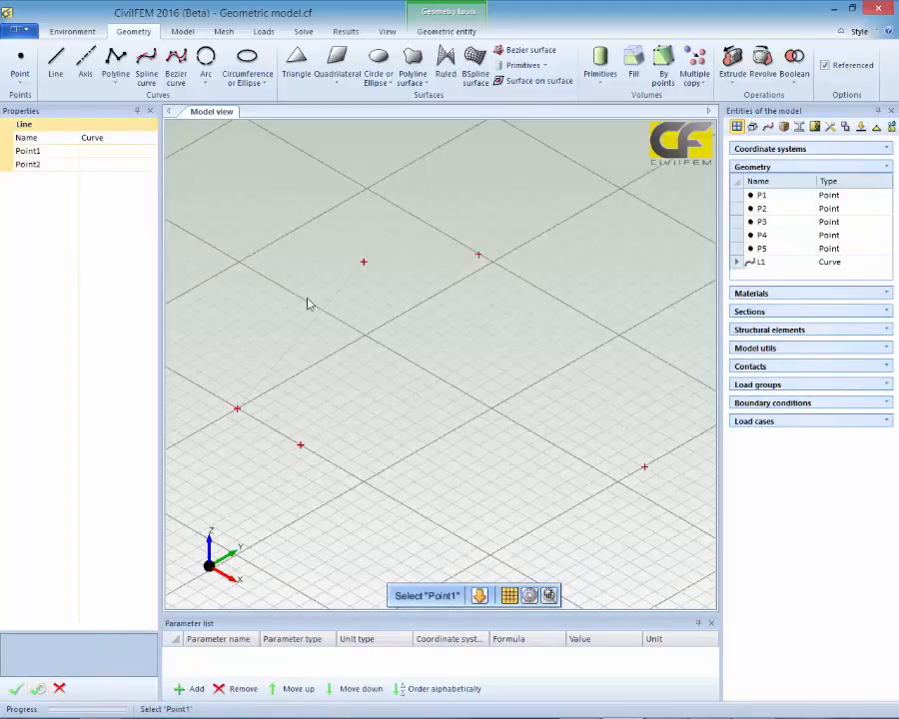
Step: Create a second referenced line named L2 from point P2 to point P3
click(128, 140)
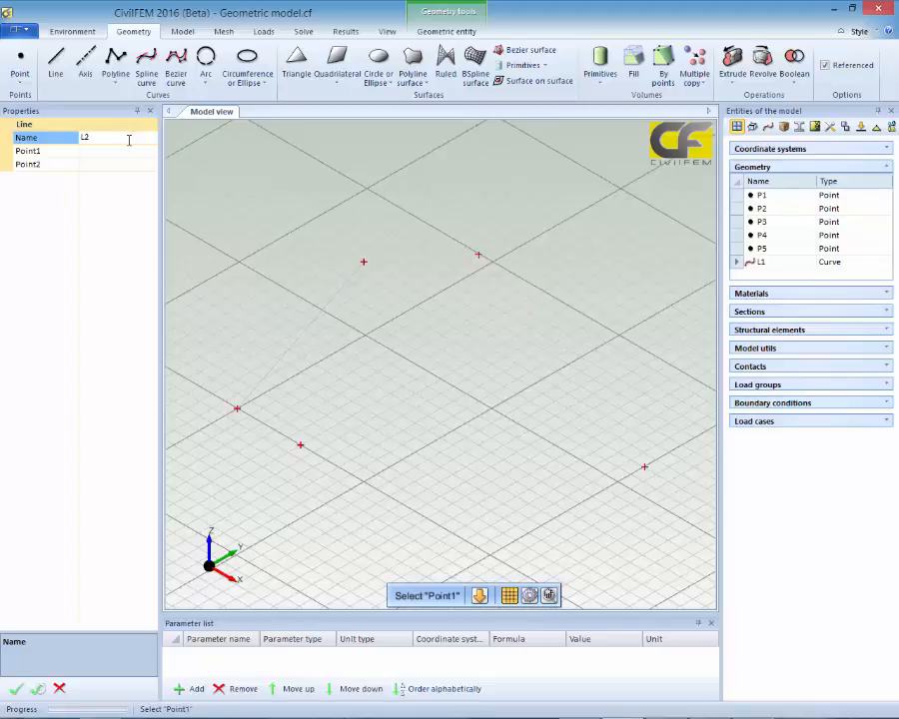
click(132, 151)
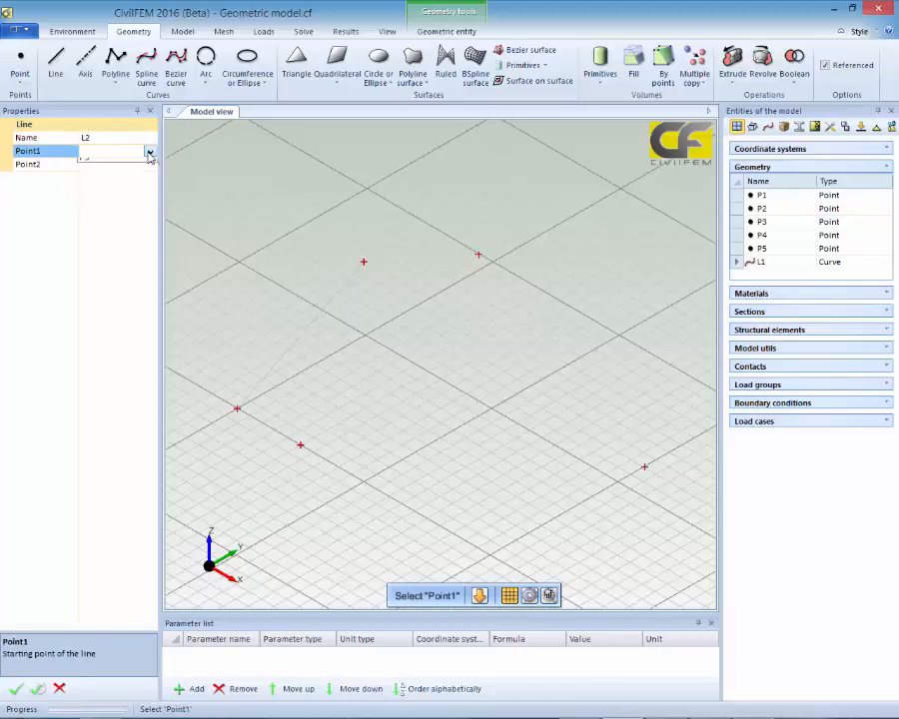
click(149, 151)
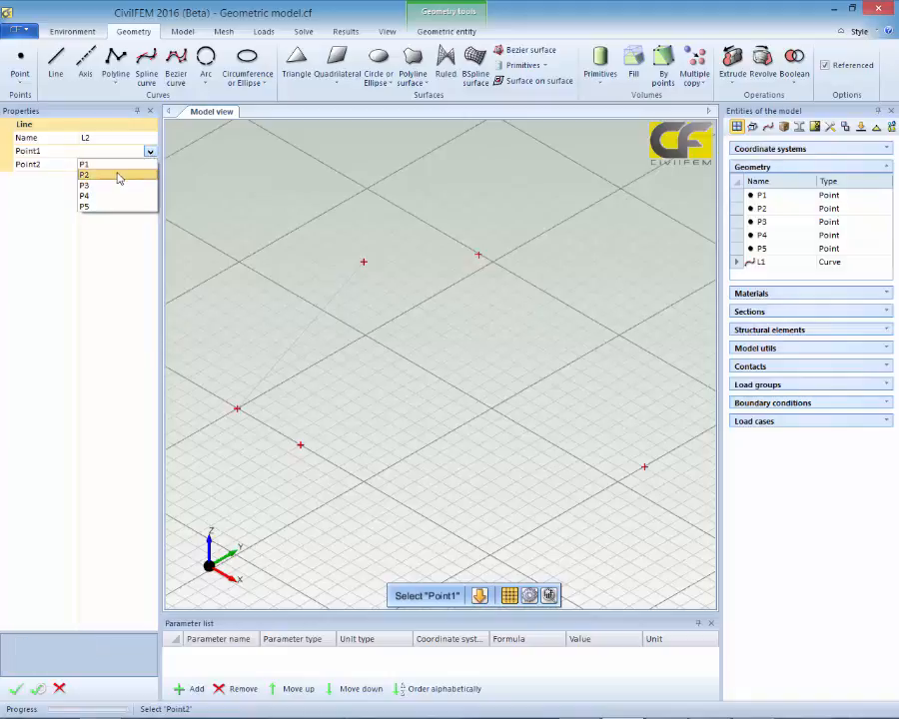
click(118, 176)
click(150, 165)
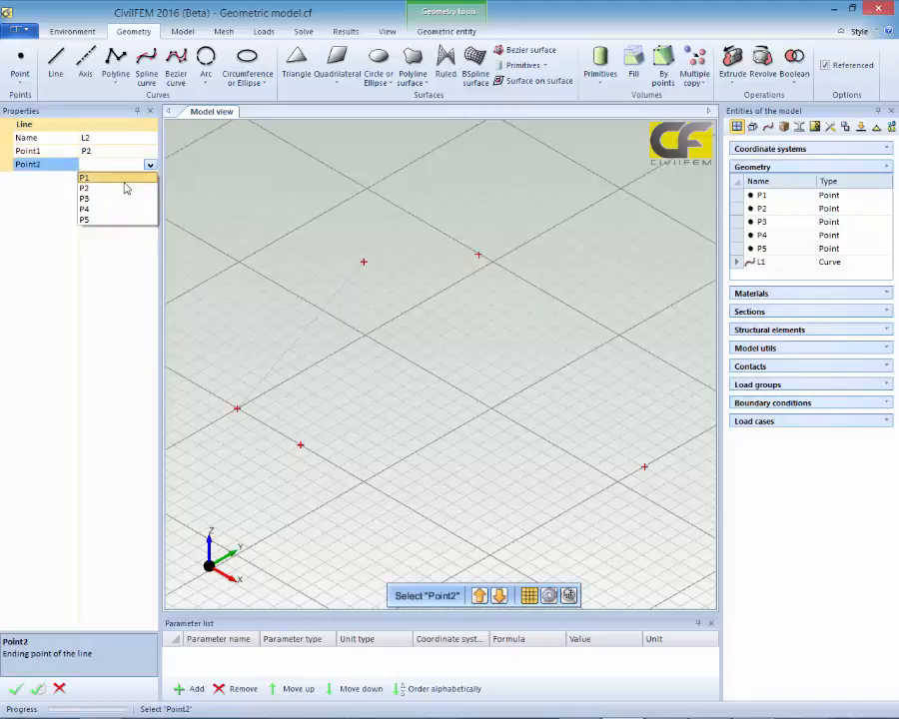
click(130, 198)
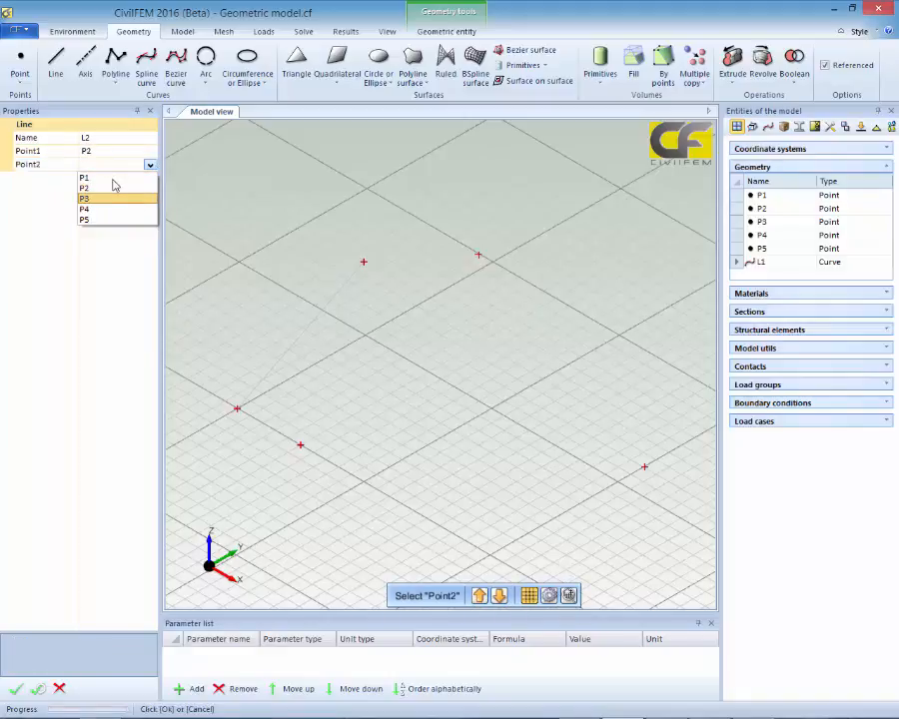
click(14, 691)
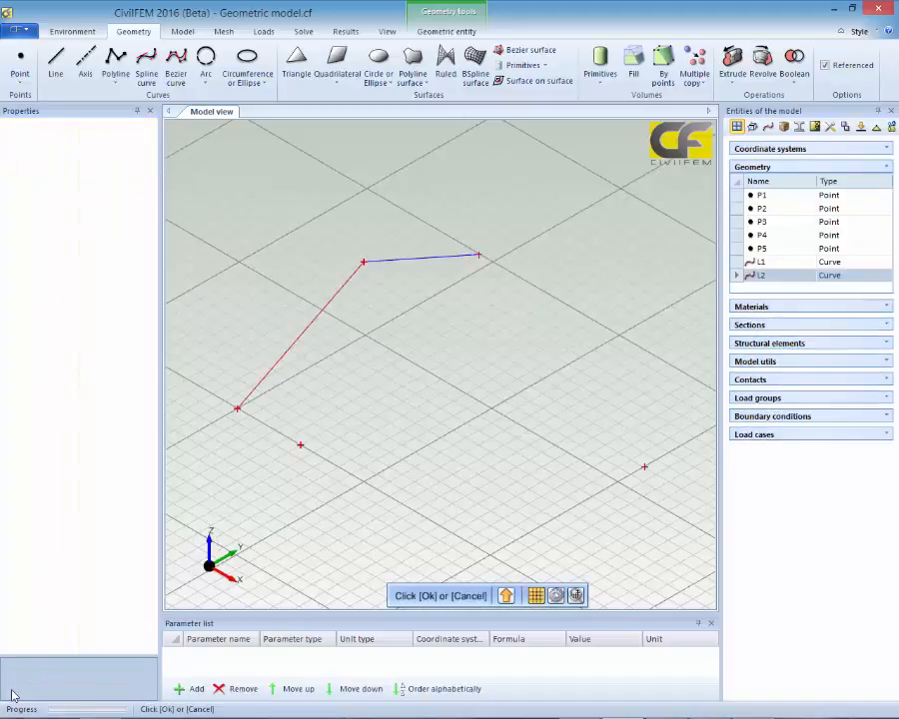
middle_drag(343, 497, 310, 447)
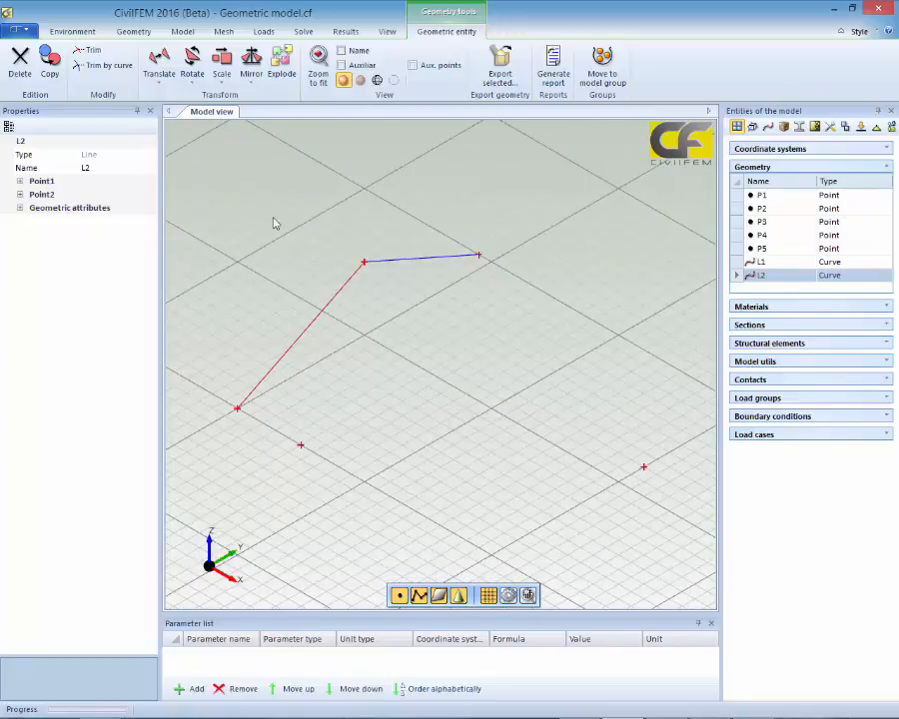
click(137, 32)
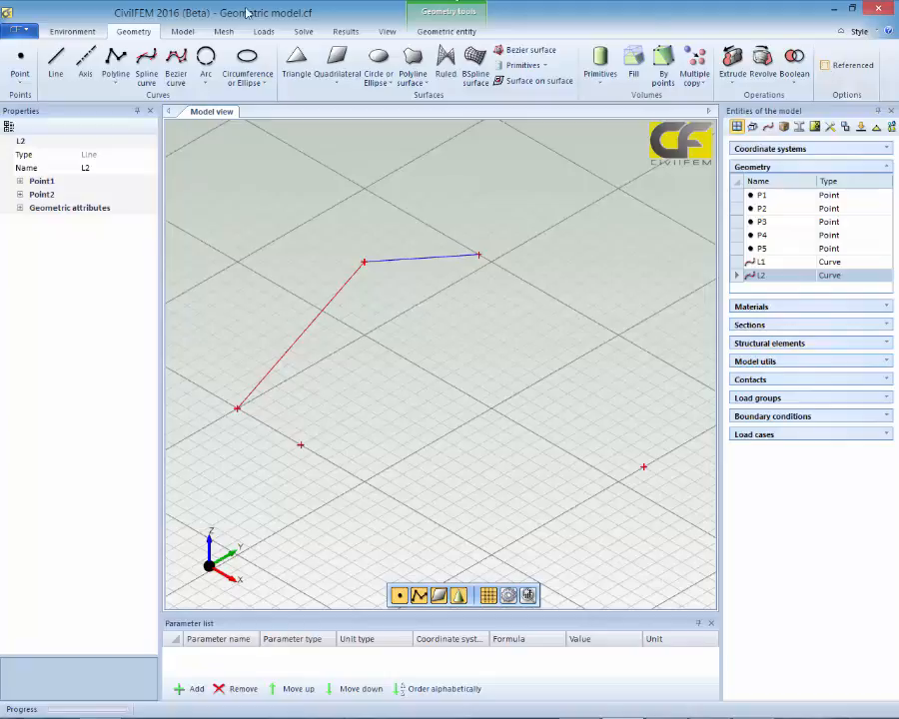
click(60, 66)
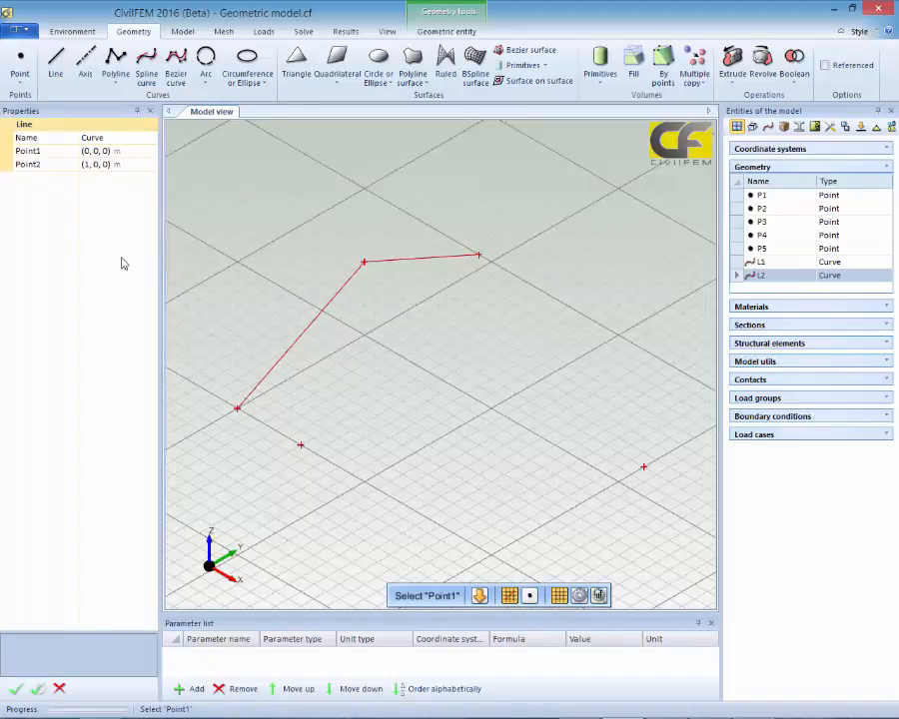
click(59, 689)
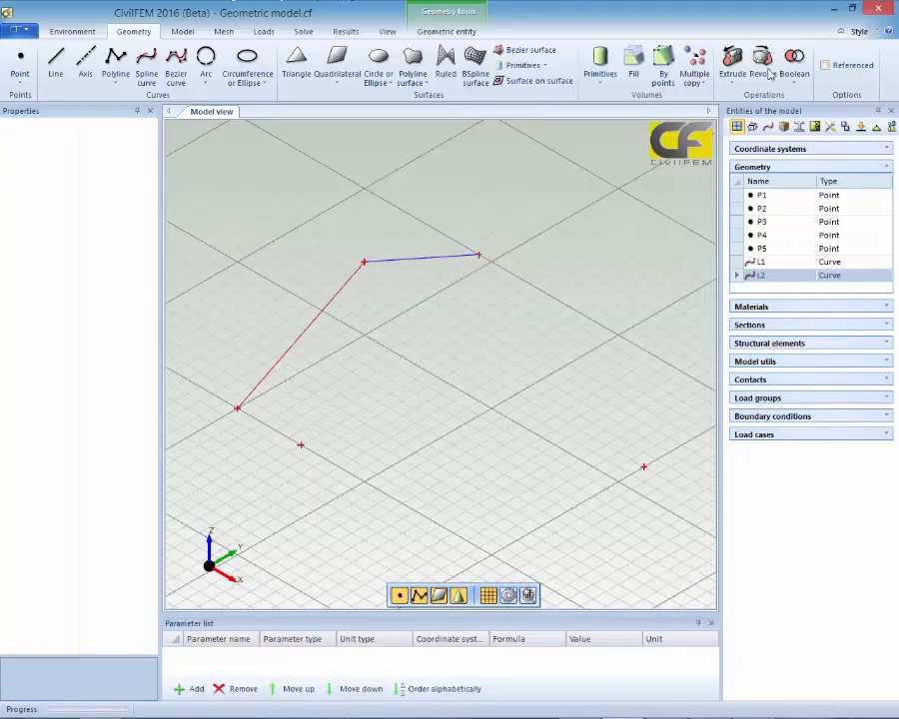
click(827, 65)
Step: Create a referenced axis named Axis with origin P1 and direction (0, 0, 5) m
click(88, 70)
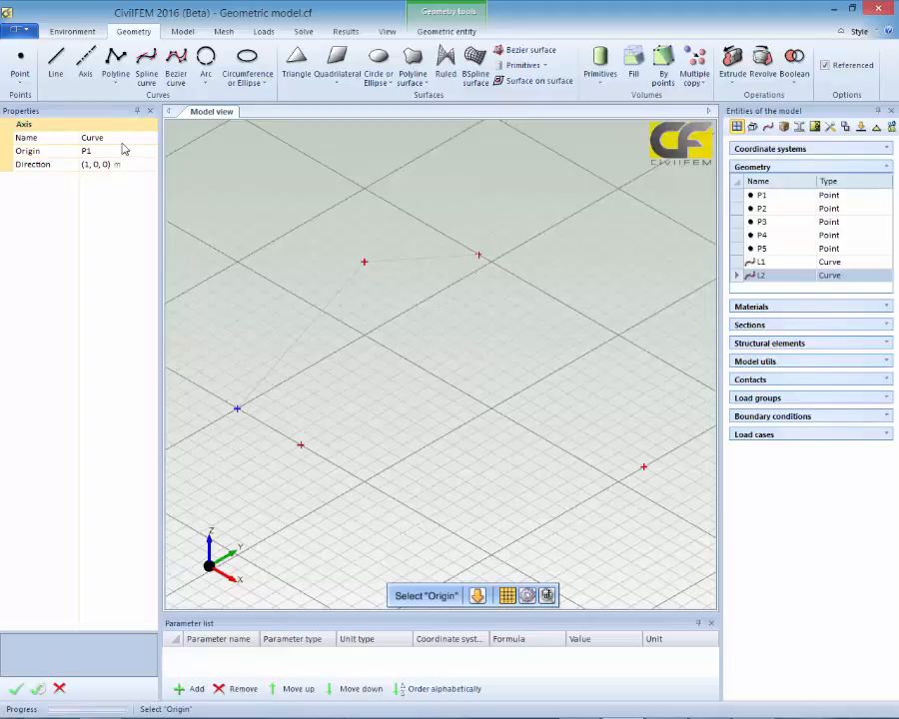
click(119, 139)
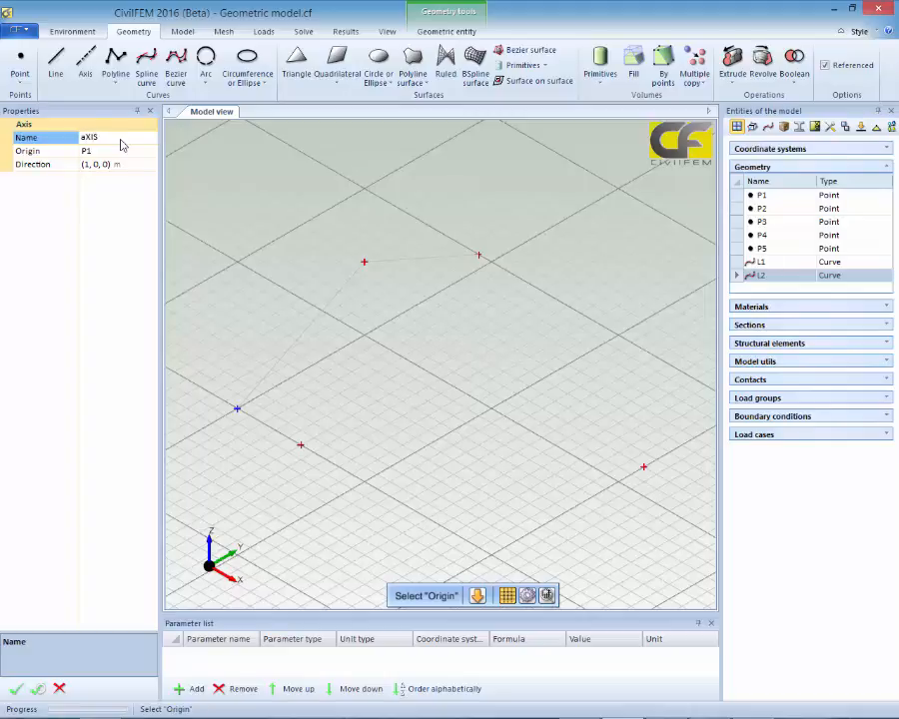
key(BackSpace)
key(BackSpace)
key(BackSpace)
click(105, 165)
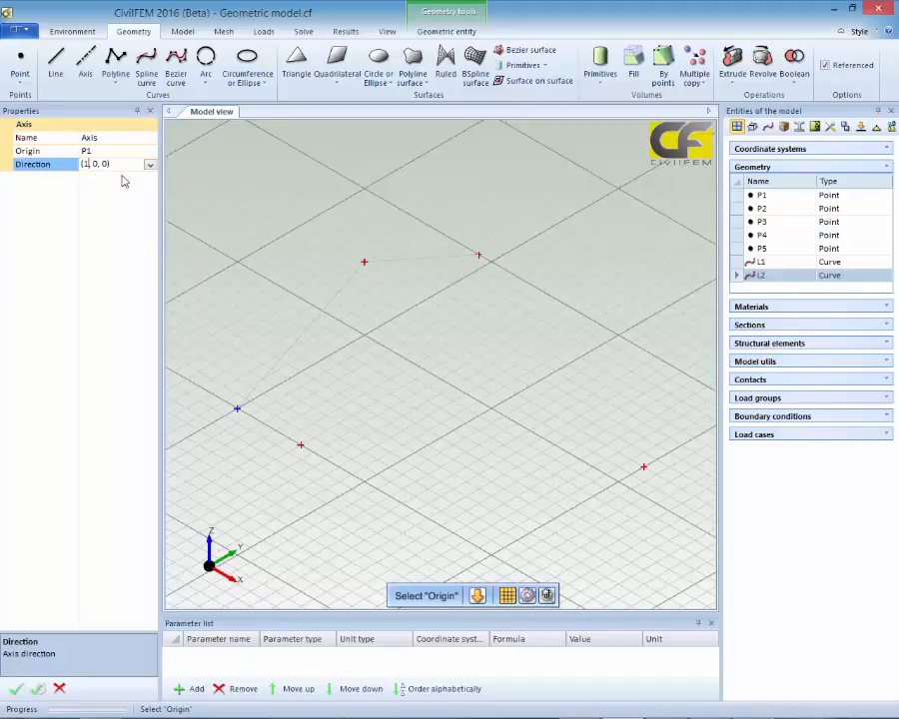
key(BackSpace)
text(0)
click(114, 195)
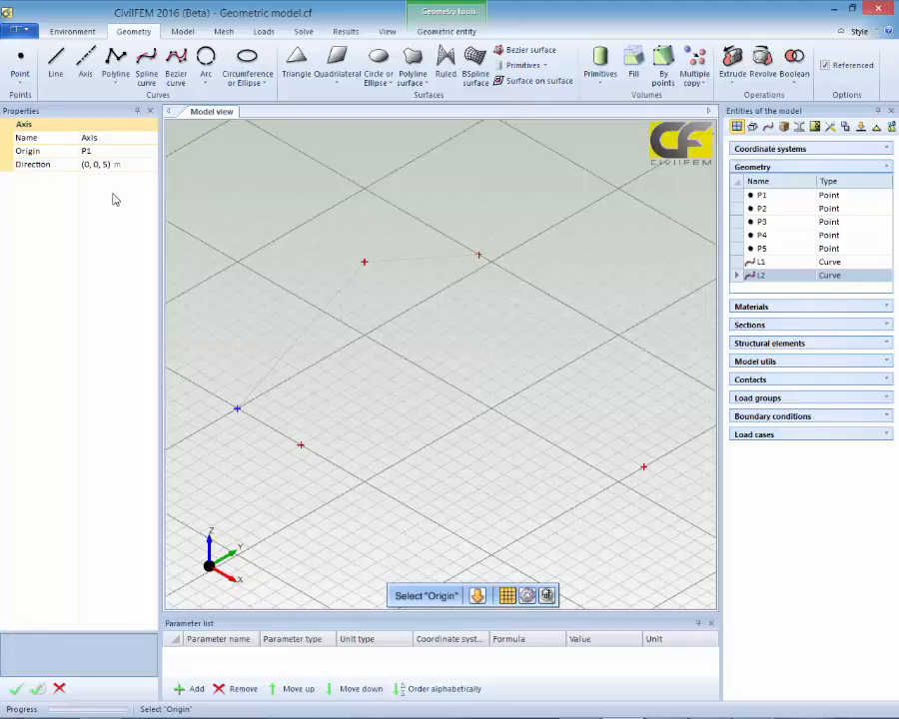
click(20, 691)
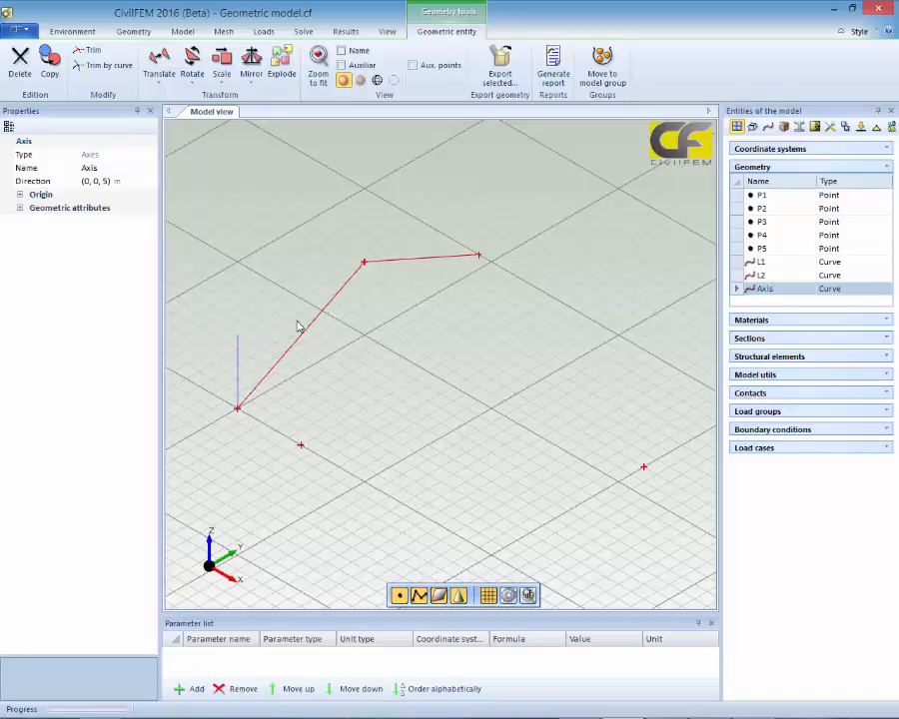
Step: Delete lines L1 and L2 from the model geometry
click(133, 31)
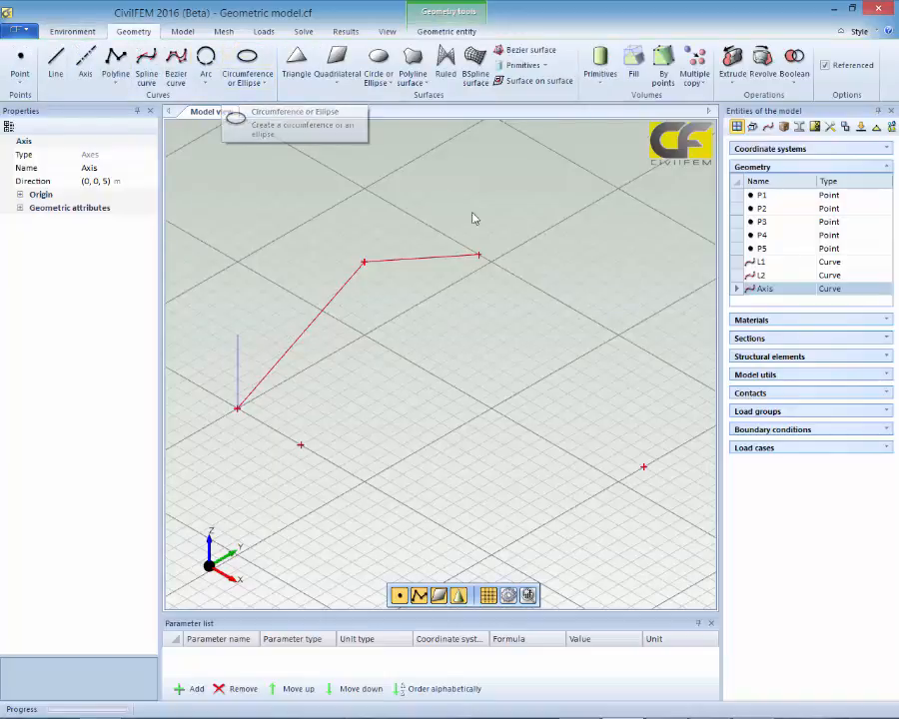
middle_drag(479, 320, 490, 299)
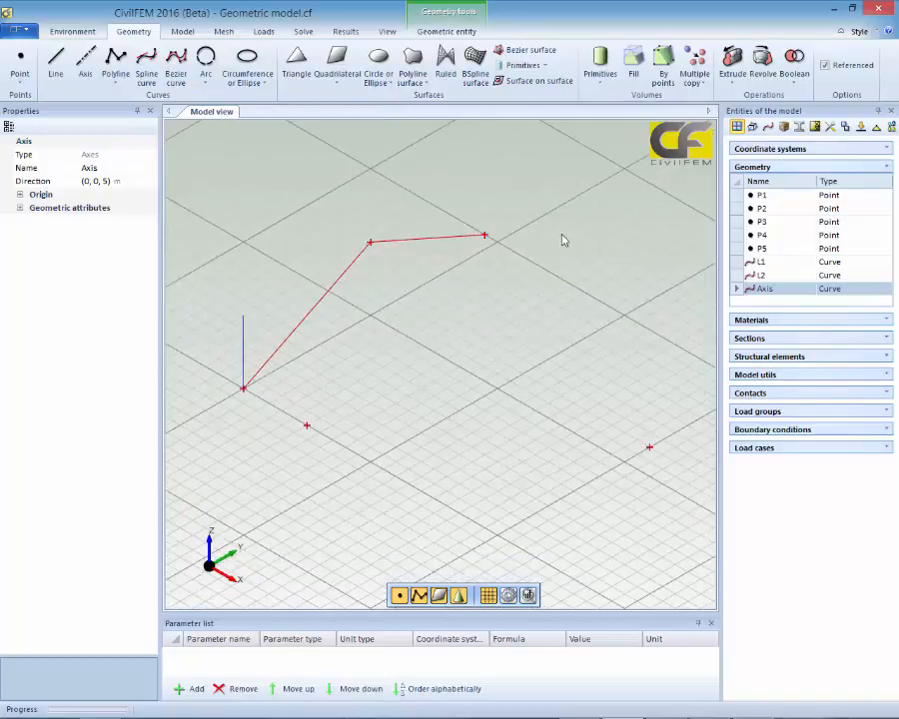
click(762, 262)
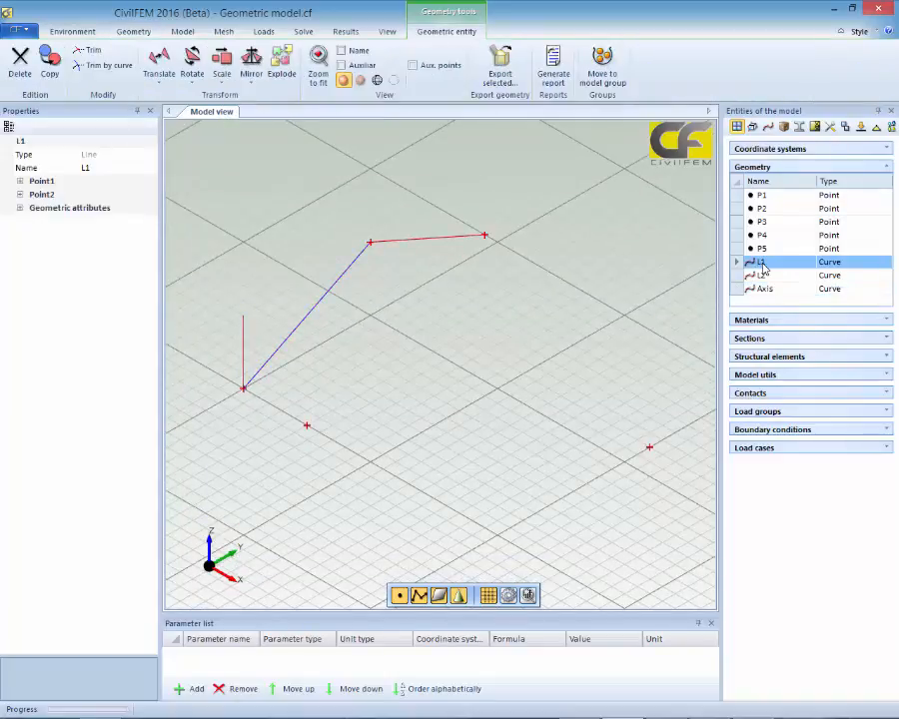
ctrl+click(761, 276)
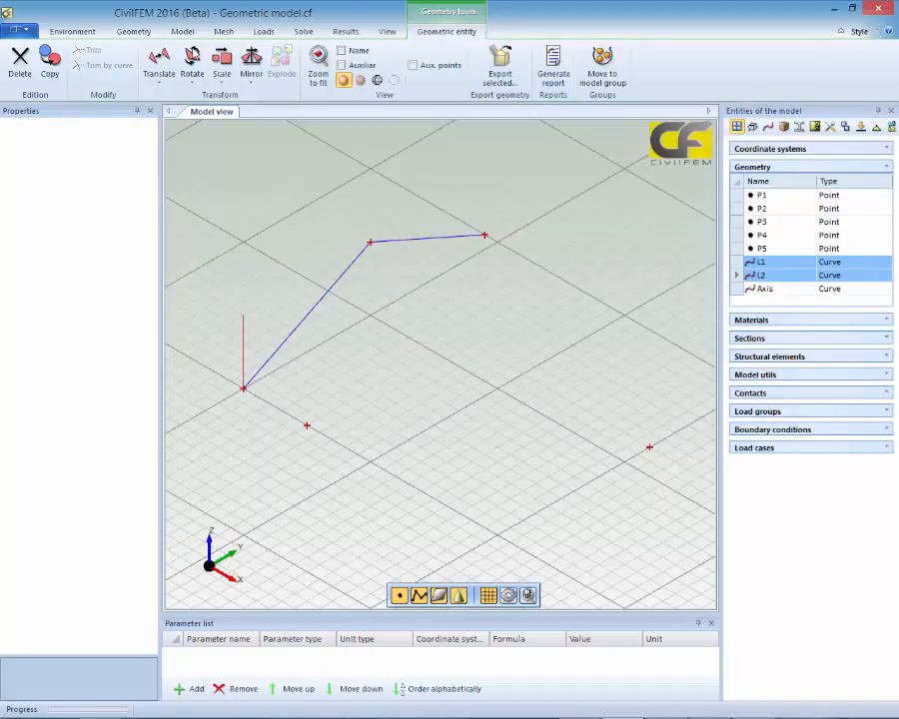
click(21, 62)
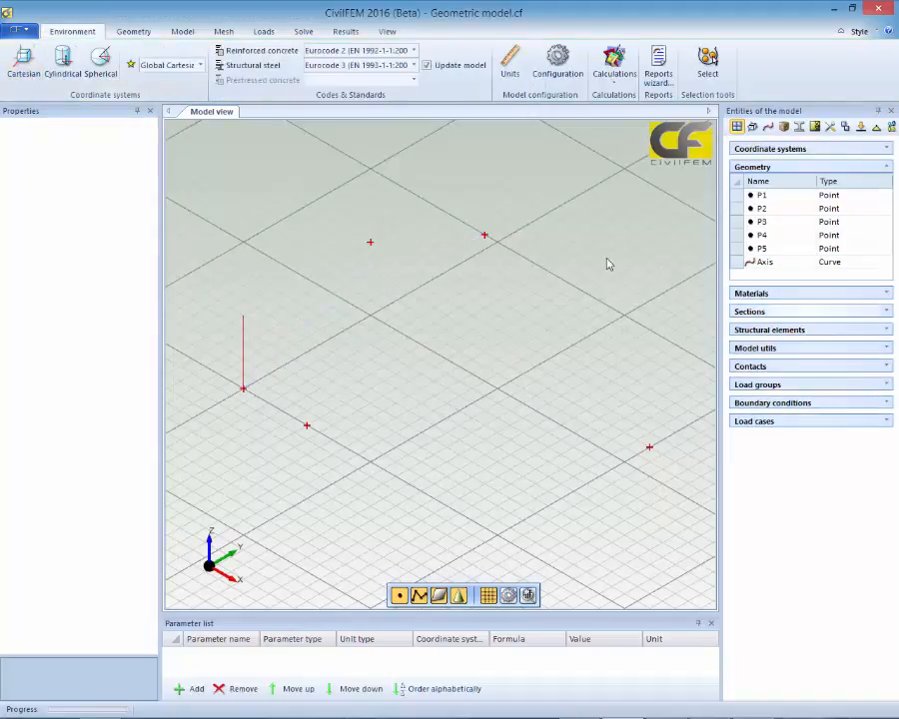
Step: Try selecting points P1 to P5 as a range and P2 to P5 with a selection window, clearing the selection each time
click(766, 196)
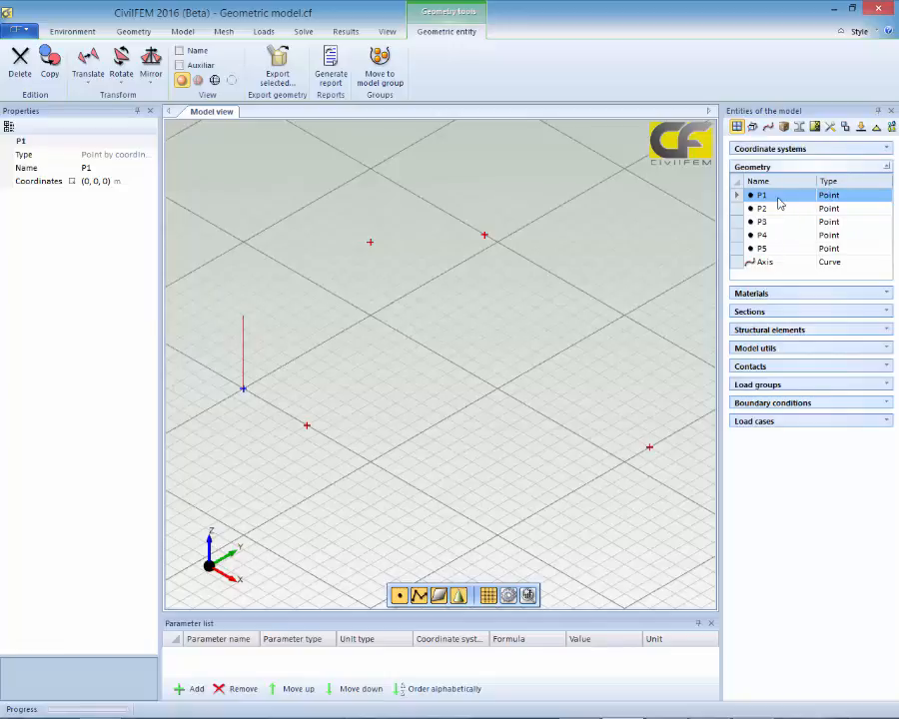
shift+click(765, 249)
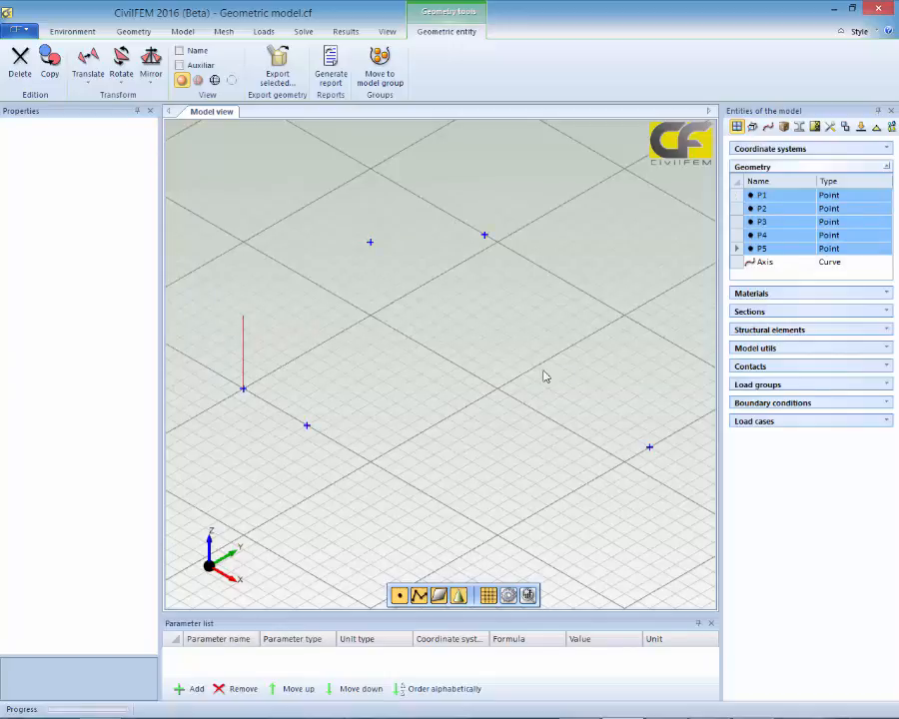
click(267, 275)
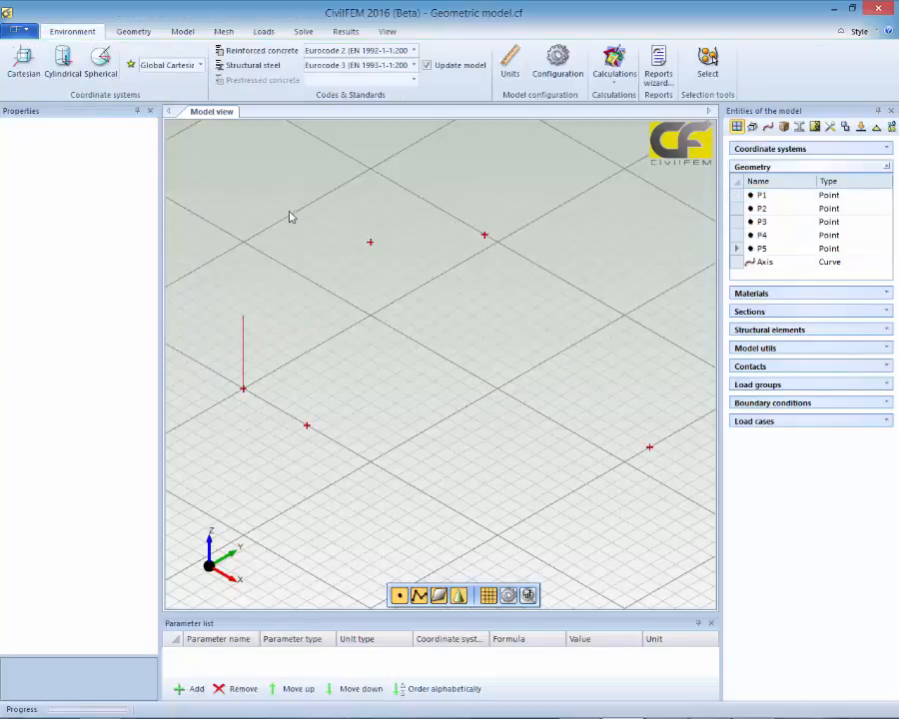
drag(289, 206, 672, 520)
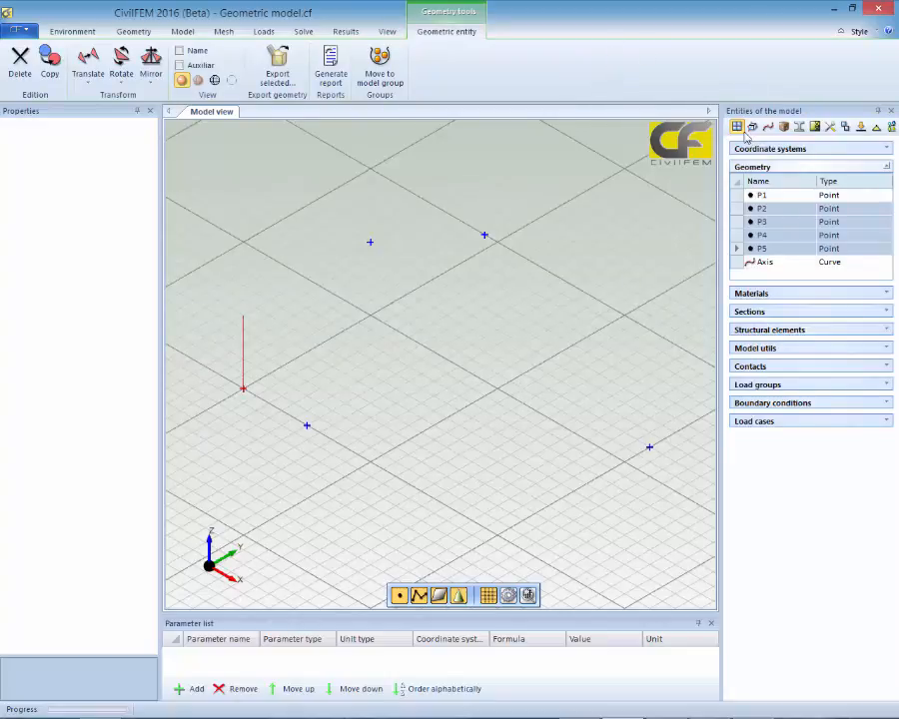
click(538, 211)
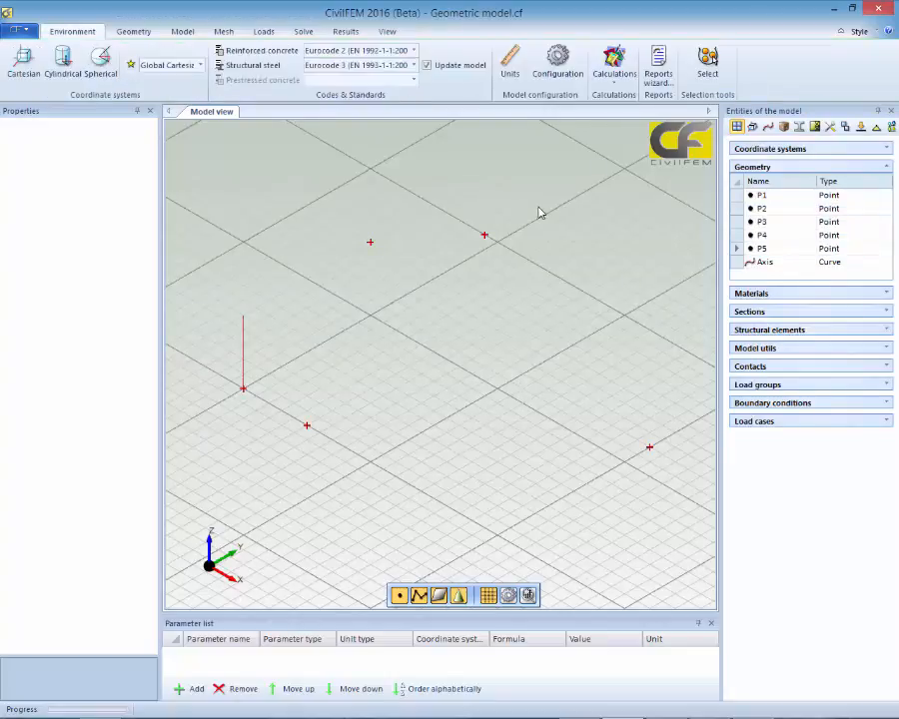
Step: Select points P1 to P5 and display their names in the model view
click(762, 196)
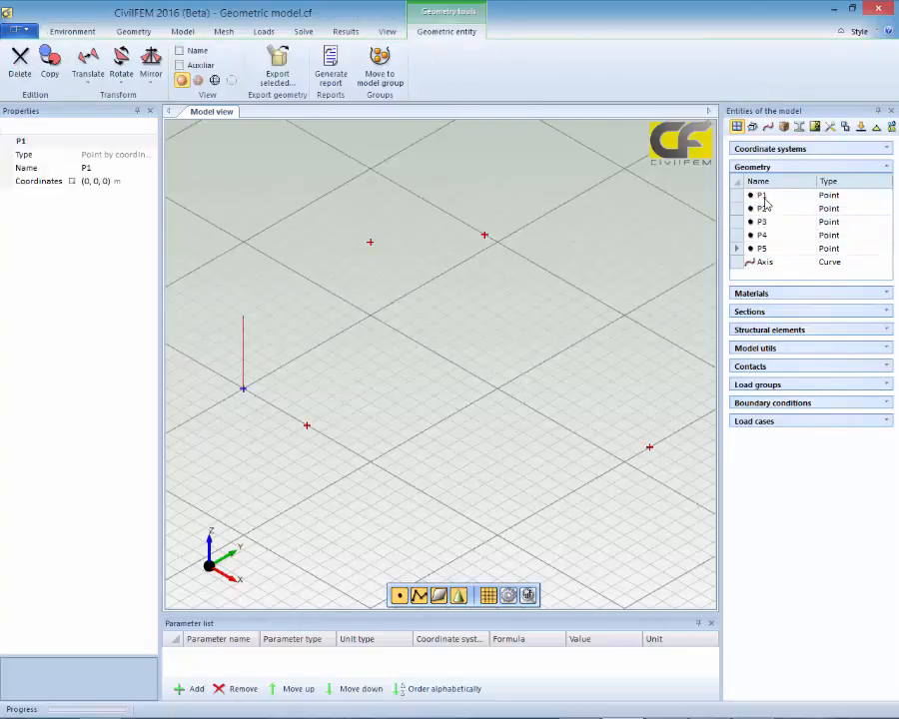
shift+click(775, 250)
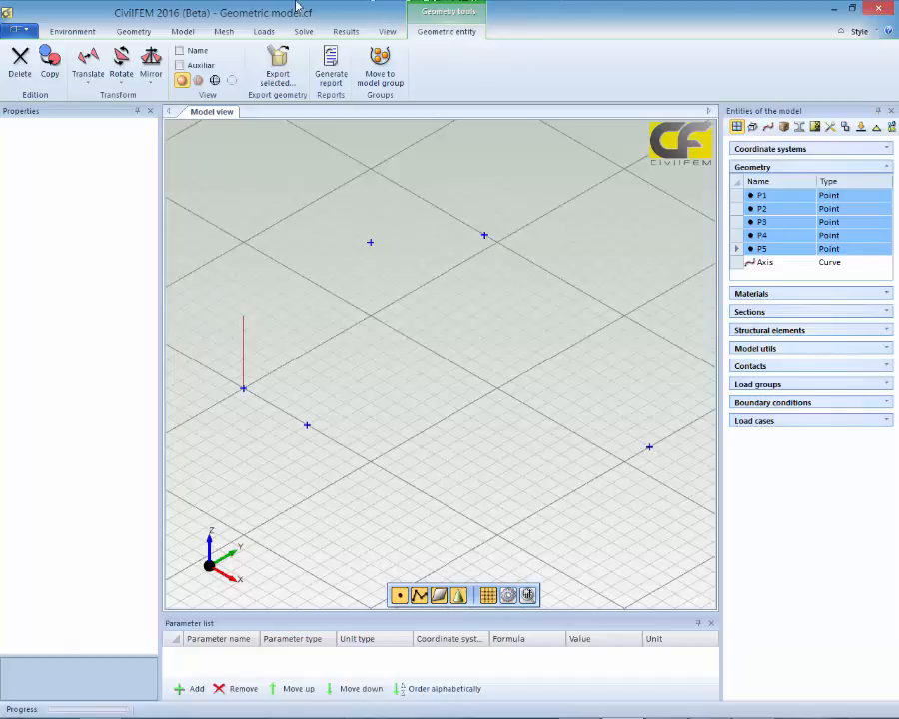
click(193, 56)
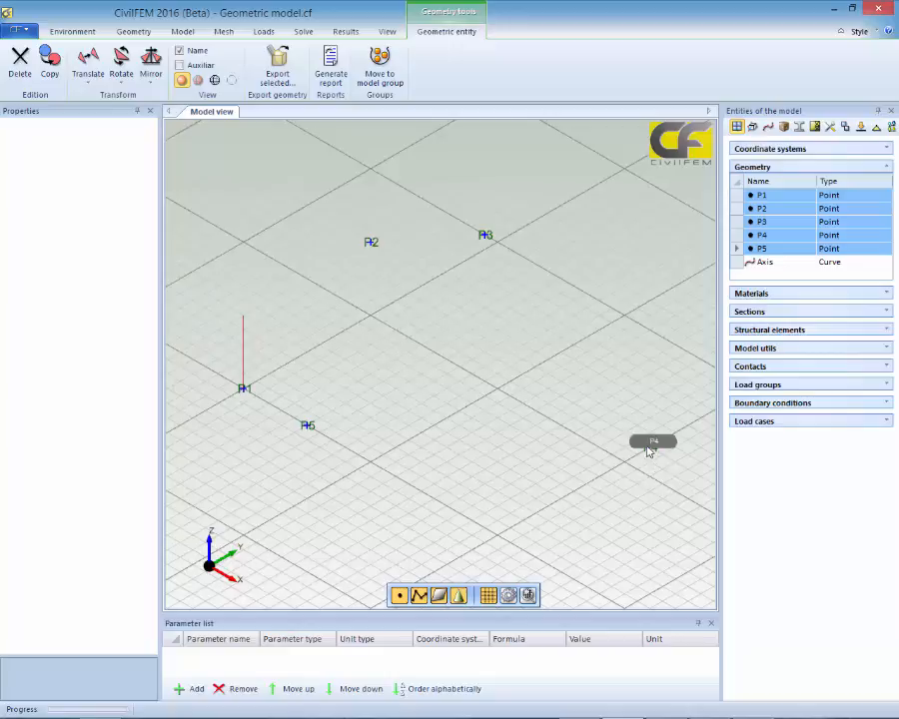
Step: Clear the point selection and start a referenced polyline named Poly 1
click(561, 268)
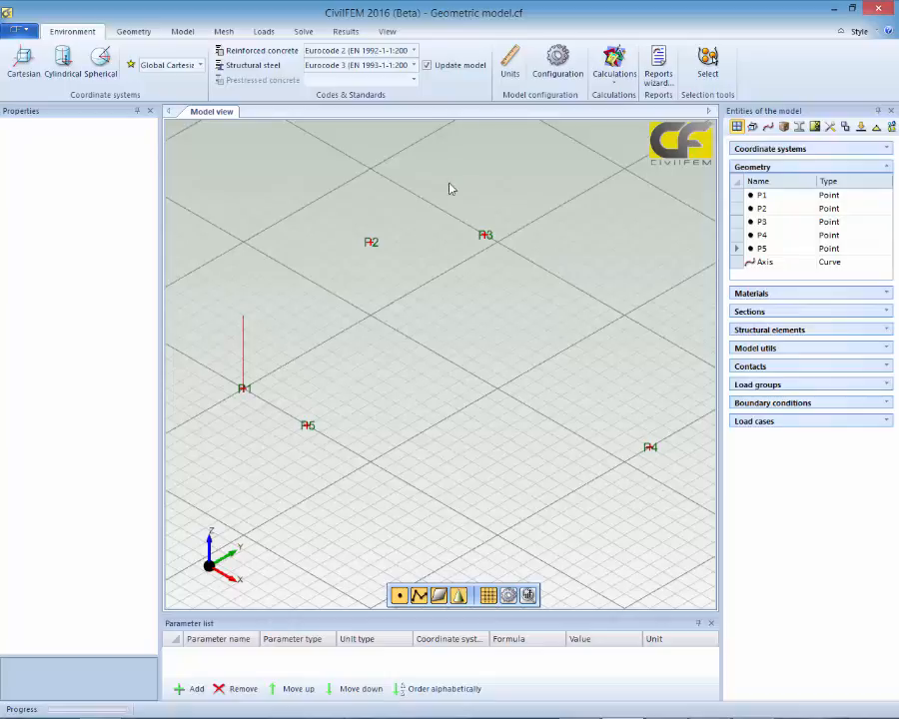
click(138, 31)
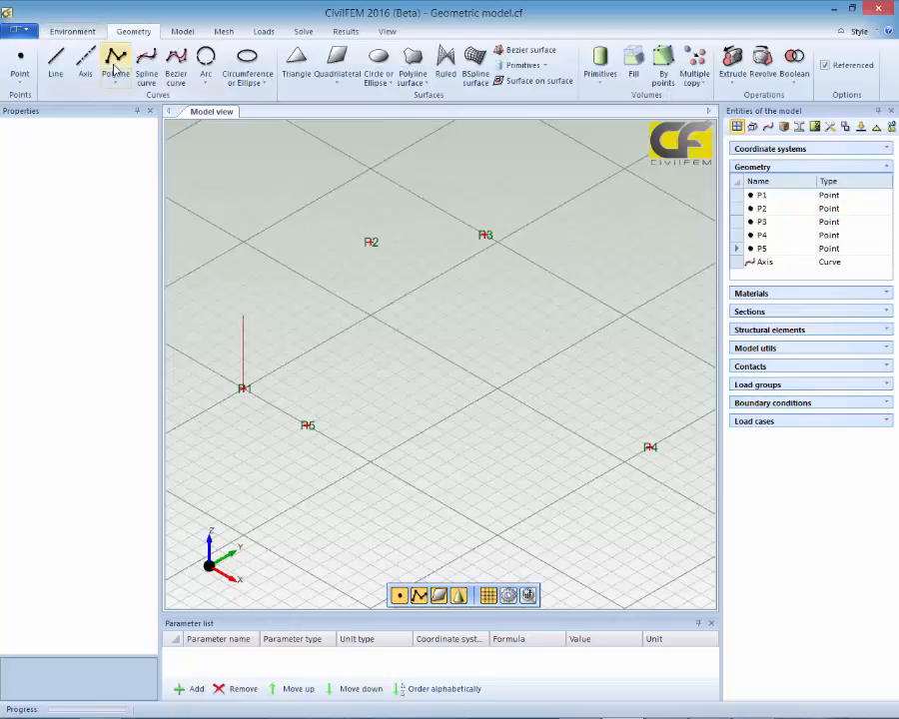
click(117, 62)
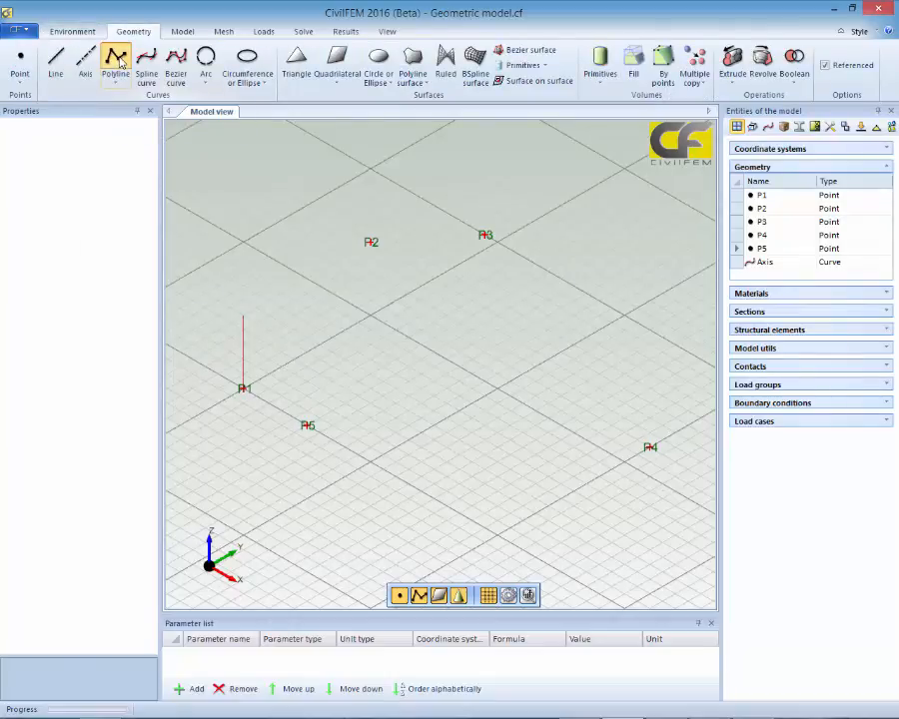
click(134, 141)
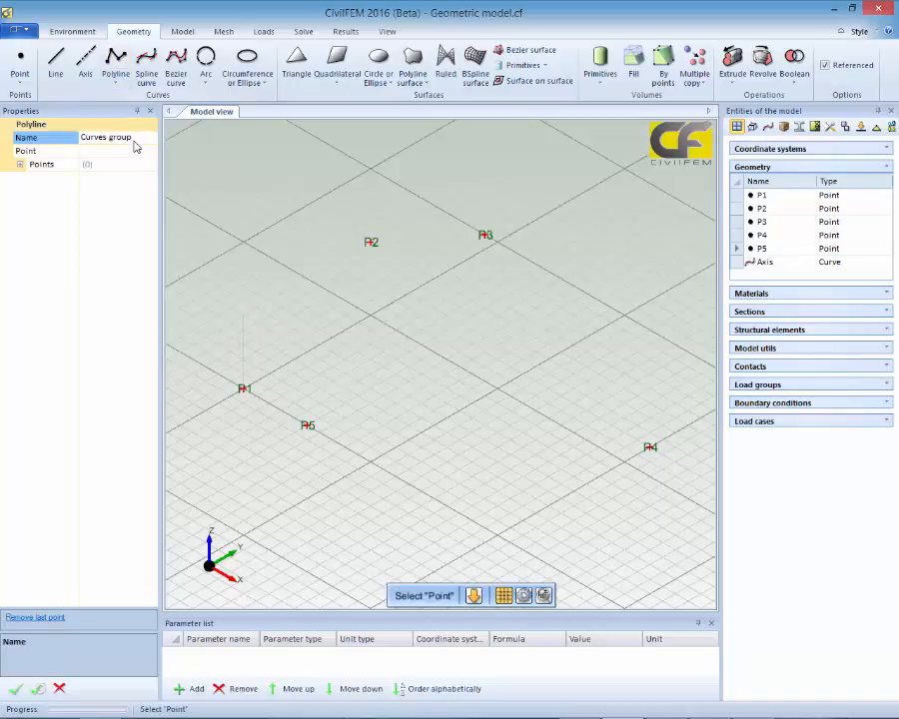
key(BackSpace)
key(BackSpace)
key(BackSpace)
key(BackSpace)
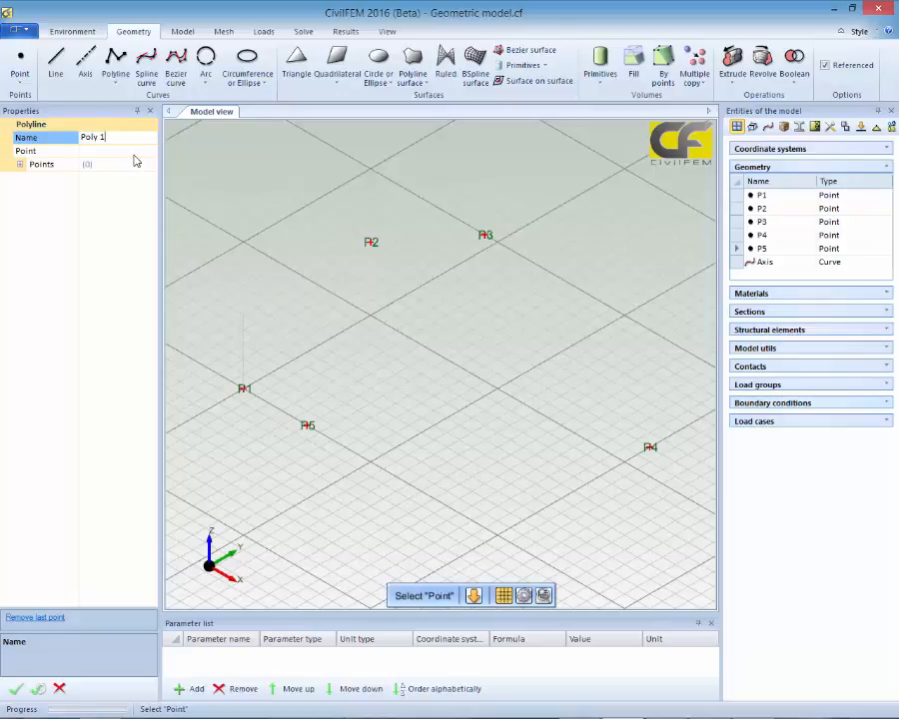
Step: Define the polyline through points P1, P2, P3, P4 and P5 in that order and create it
click(110, 151)
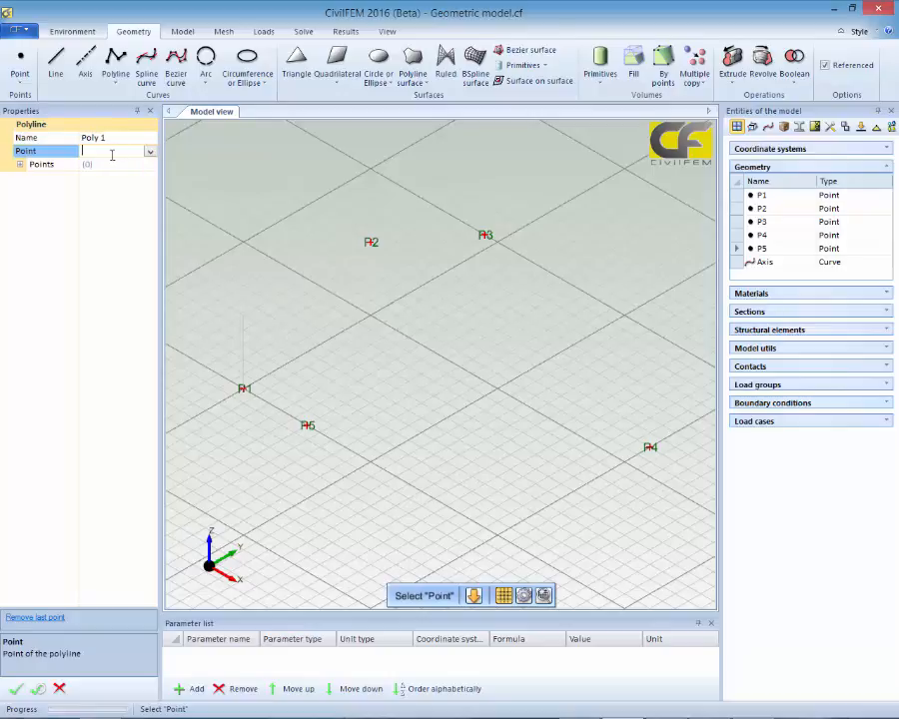
click(149, 151)
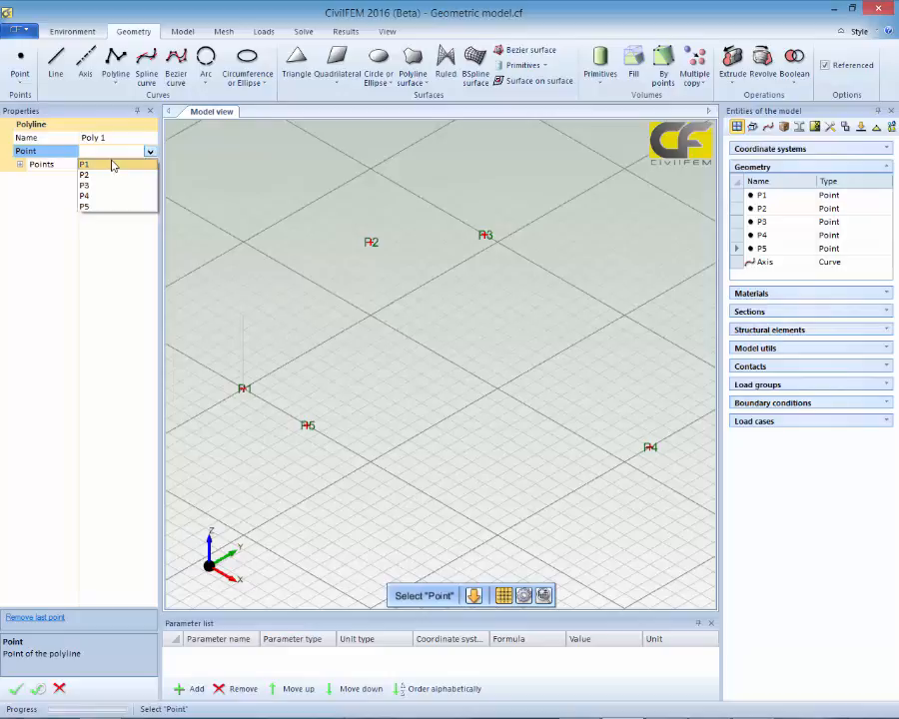
click(113, 164)
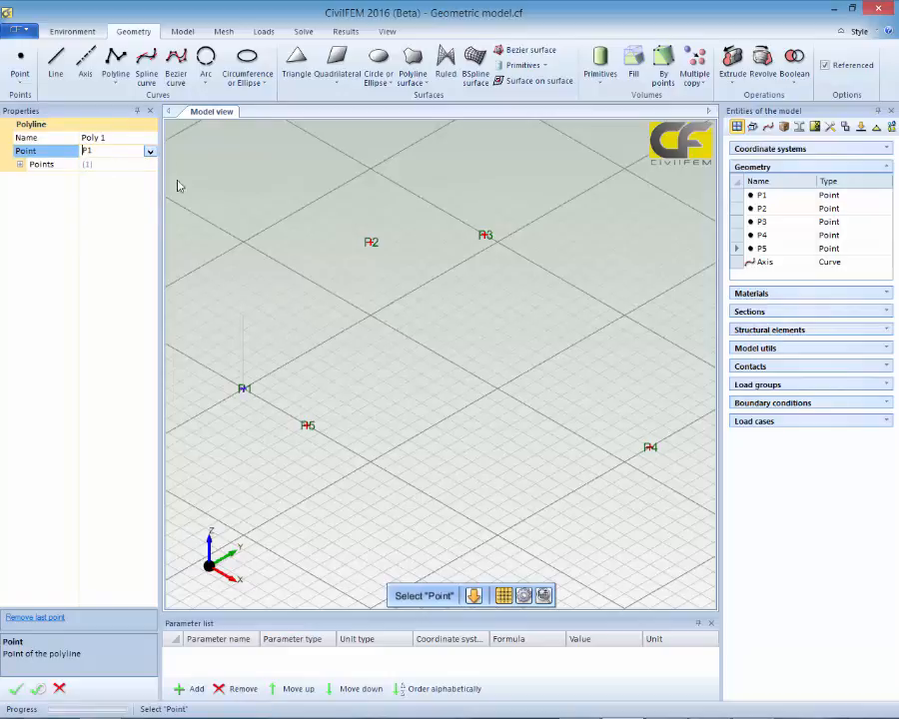
click(376, 249)
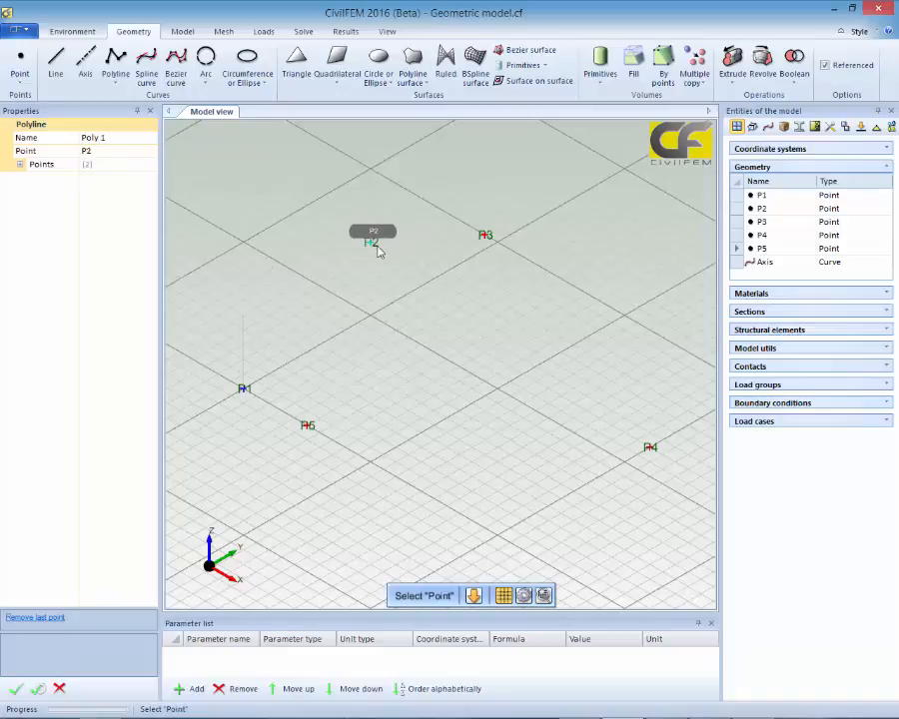
click(490, 241)
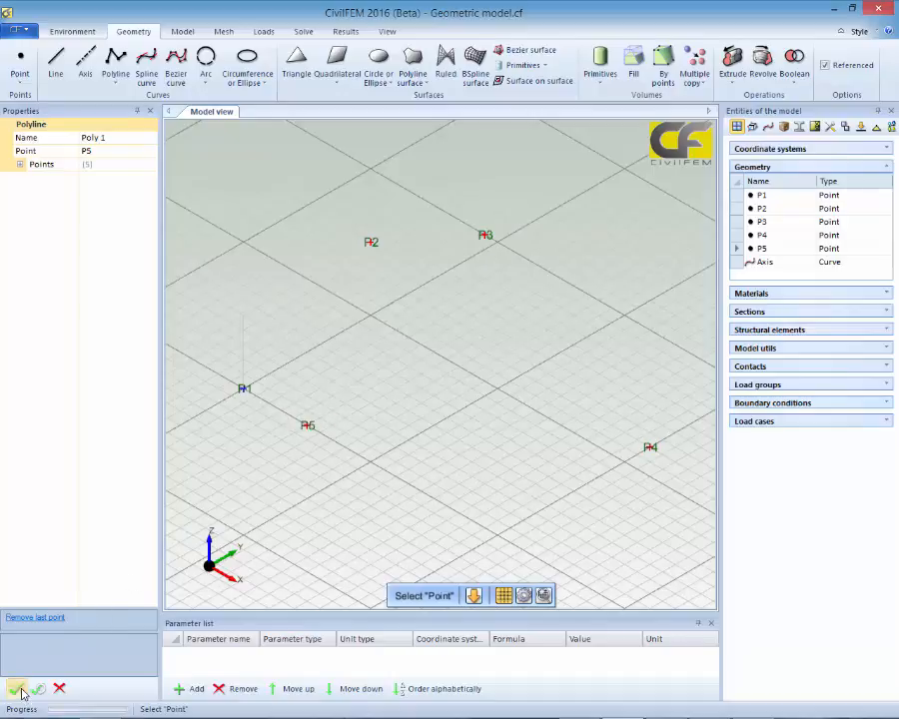
click(22, 690)
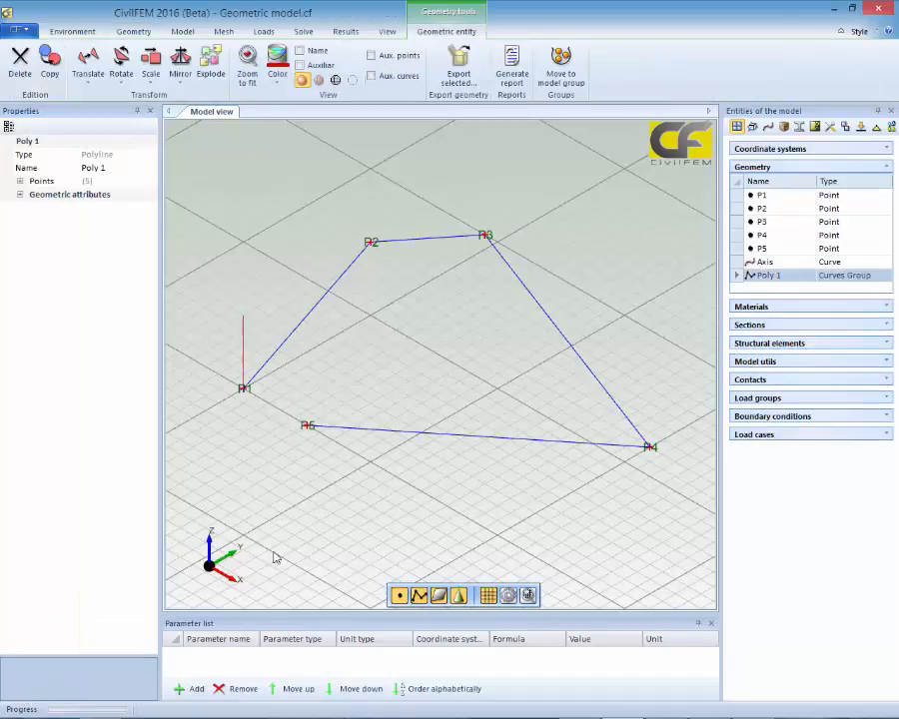
Step: Start a referenced regular polygon named Poly 2 with its center at point P2
middle_drag(374, 553, 324, 465)
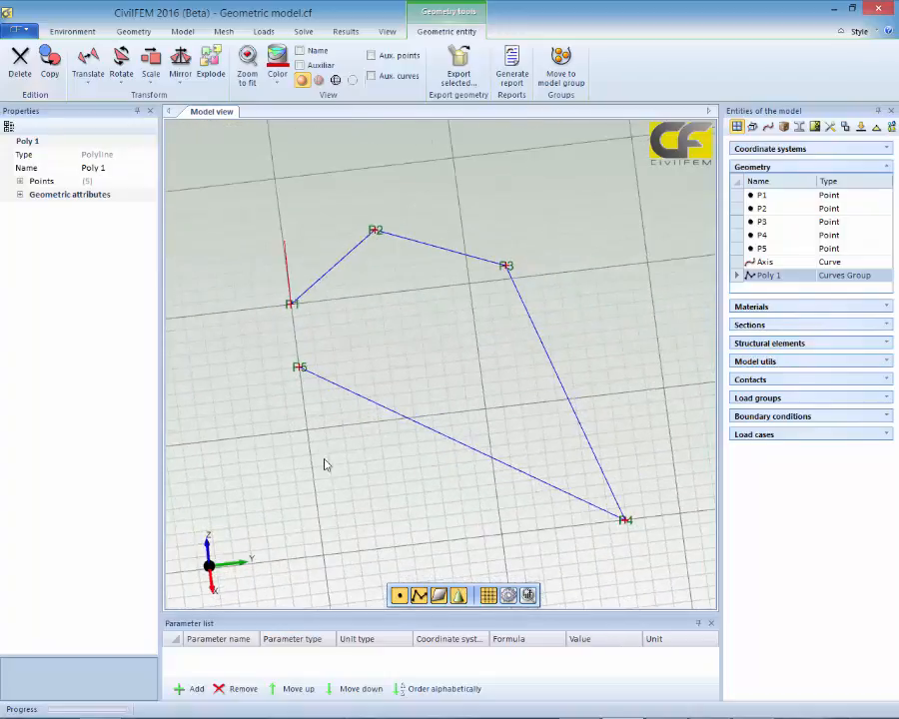
click(212, 567)
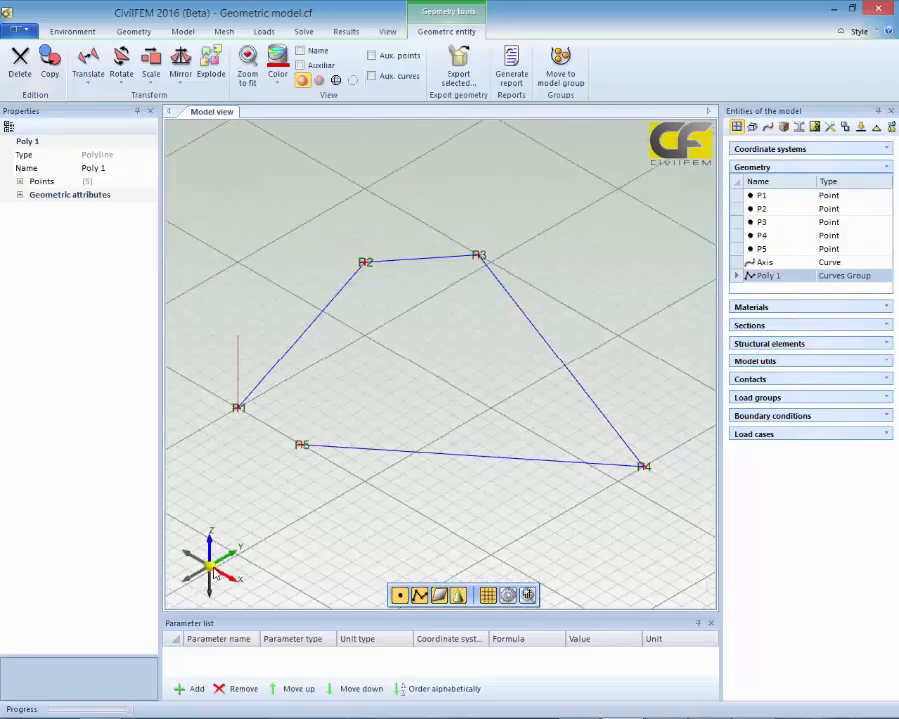
click(132, 33)
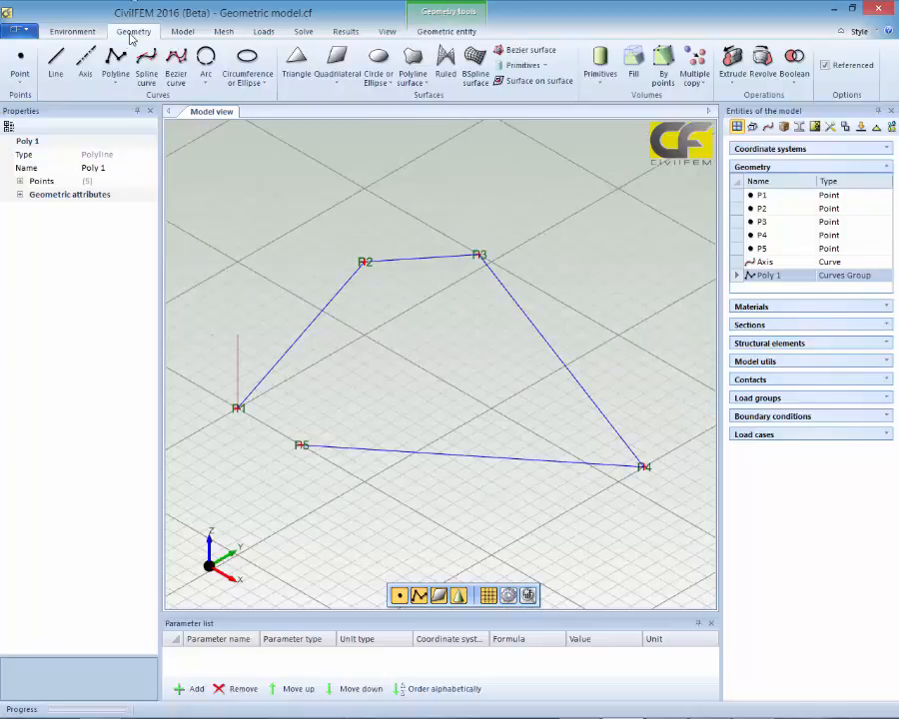
click(120, 86)
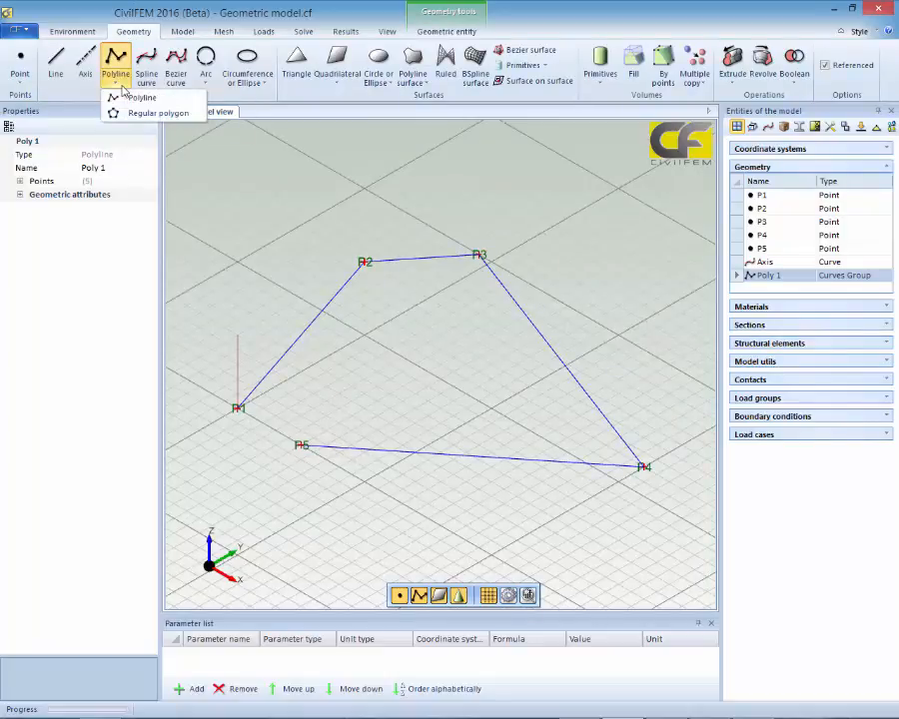
click(190, 117)
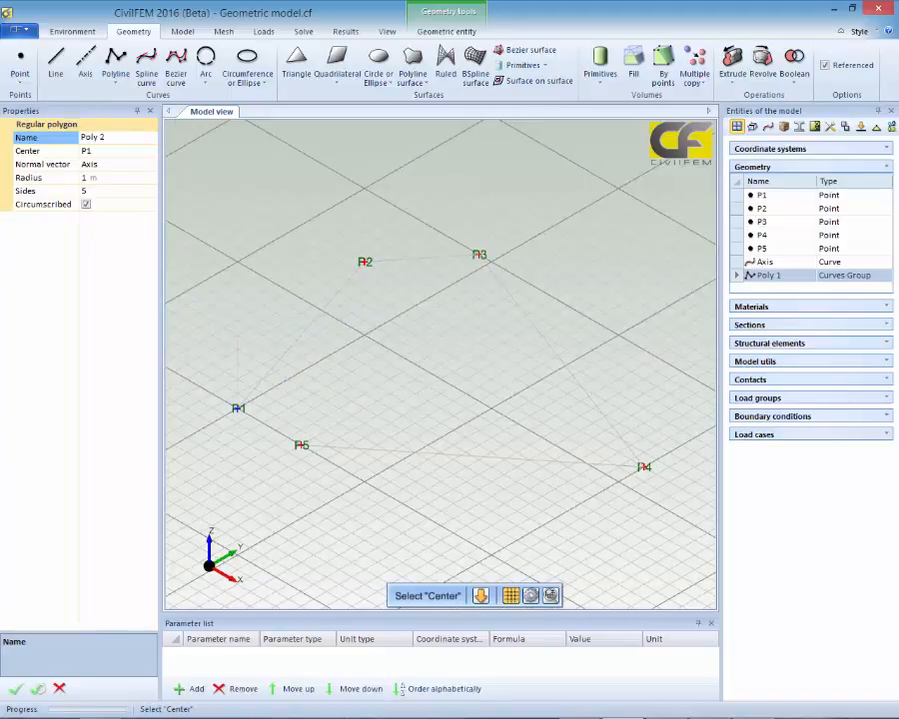
click(150, 151)
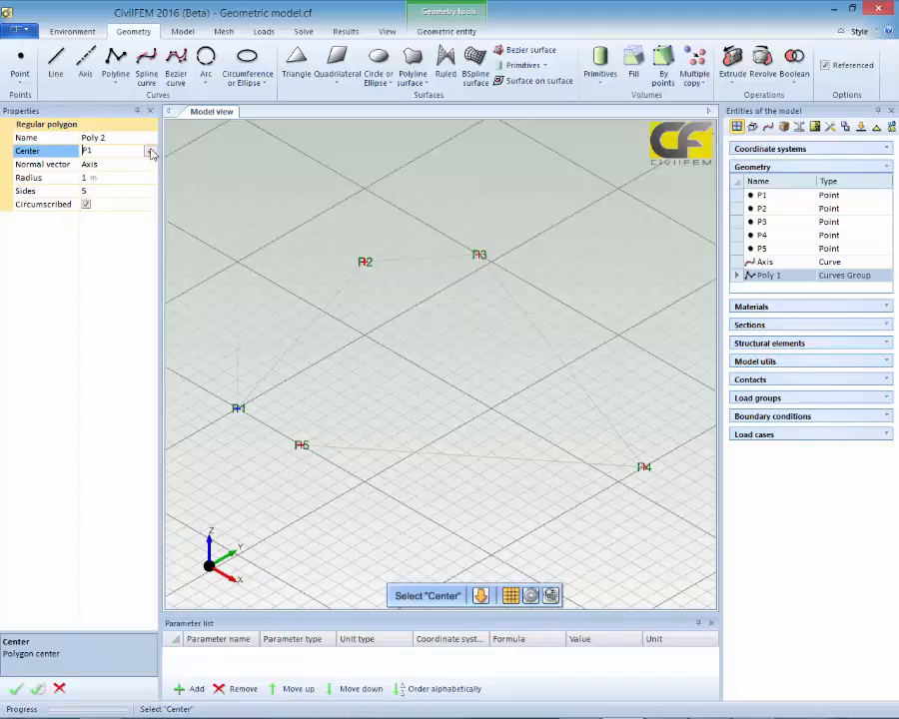
click(150, 151)
click(88, 173)
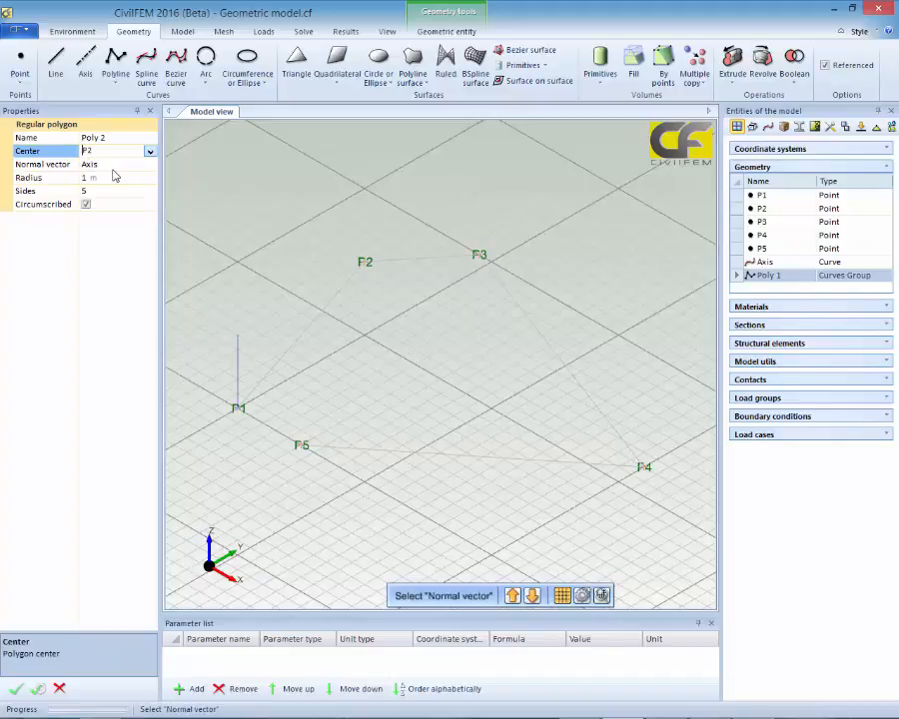
Step: Create the polygon with Axis as normal vector, a radius of 5 m and 6 sides
click(143, 166)
click(153, 167)
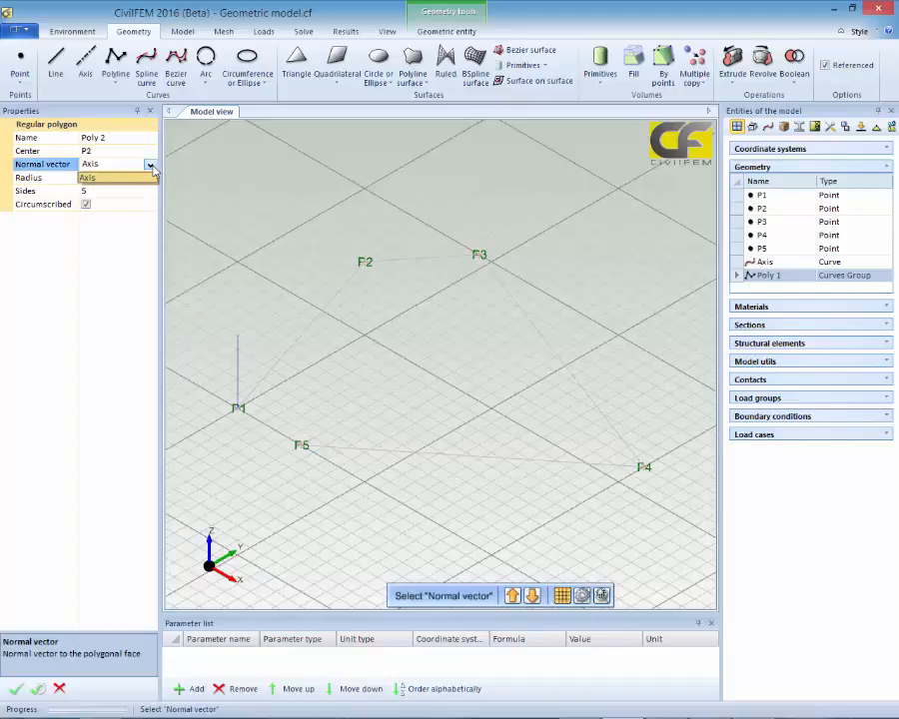
click(153, 167)
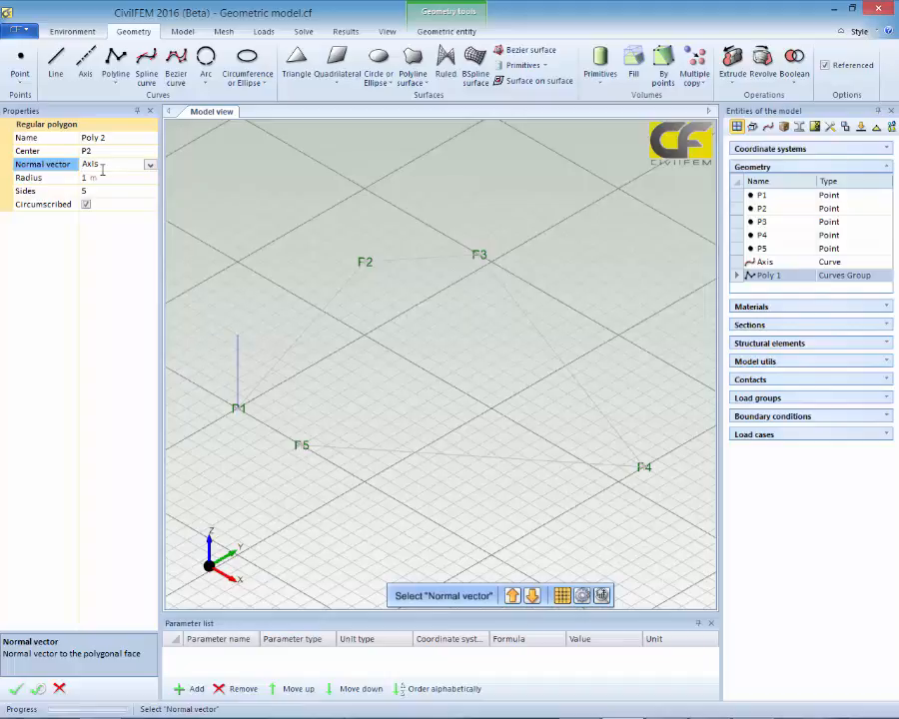
click(111, 181)
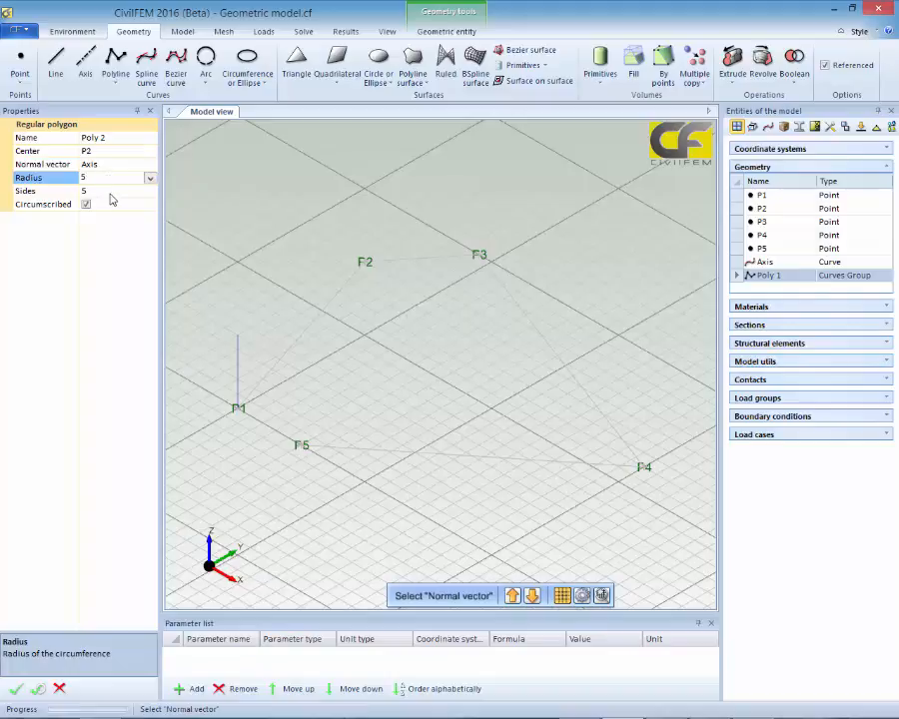
click(149, 194)
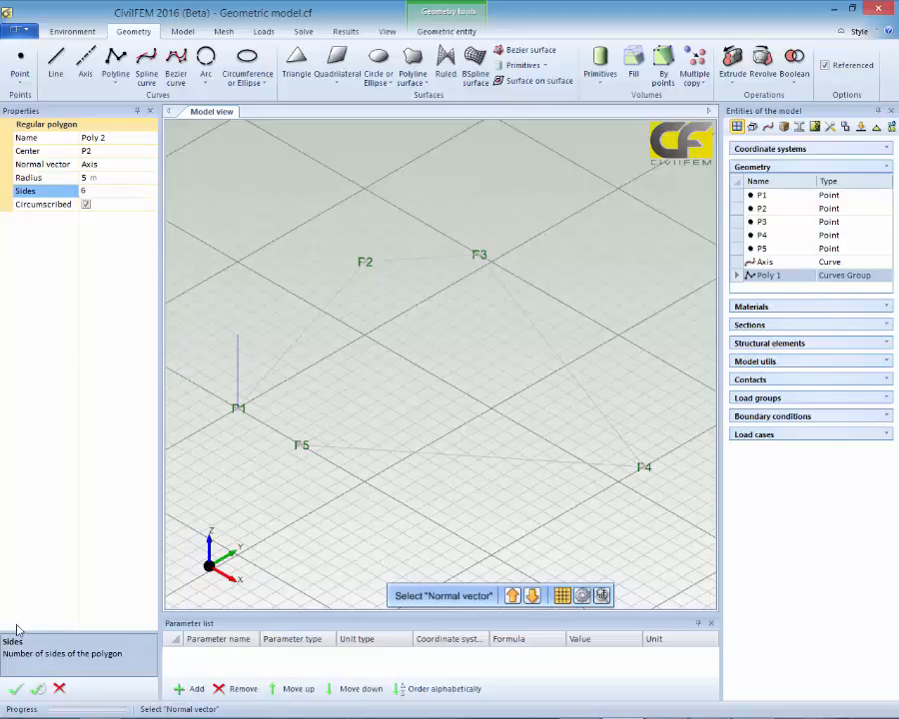
click(16, 689)
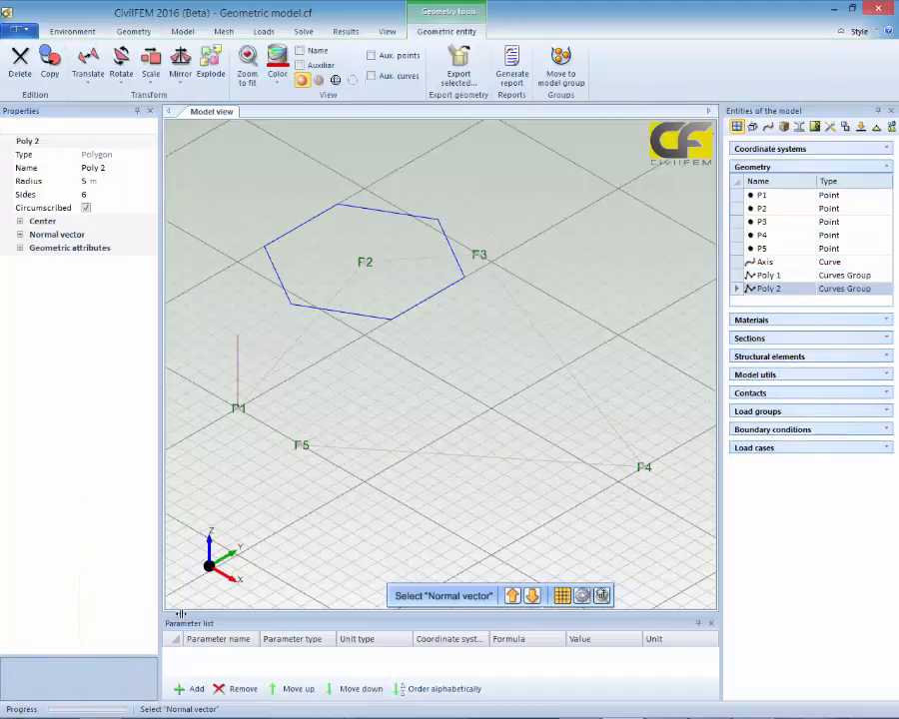
Step: Try switching off the Circumscribed option of polygon Poly 2 and switch it back on
middle_drag(446, 396, 411, 364)
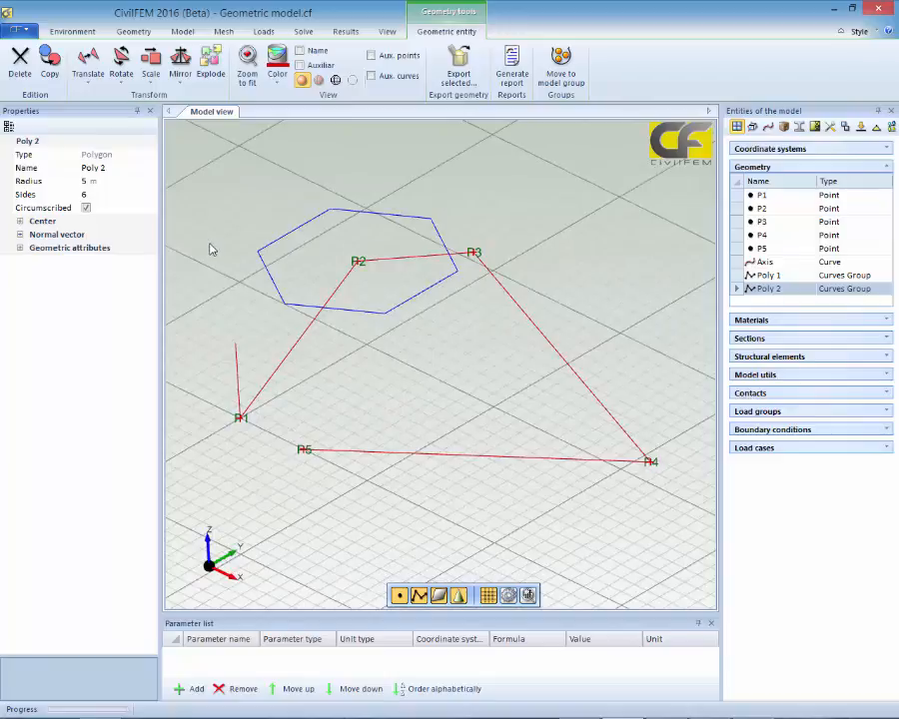
click(86, 211)
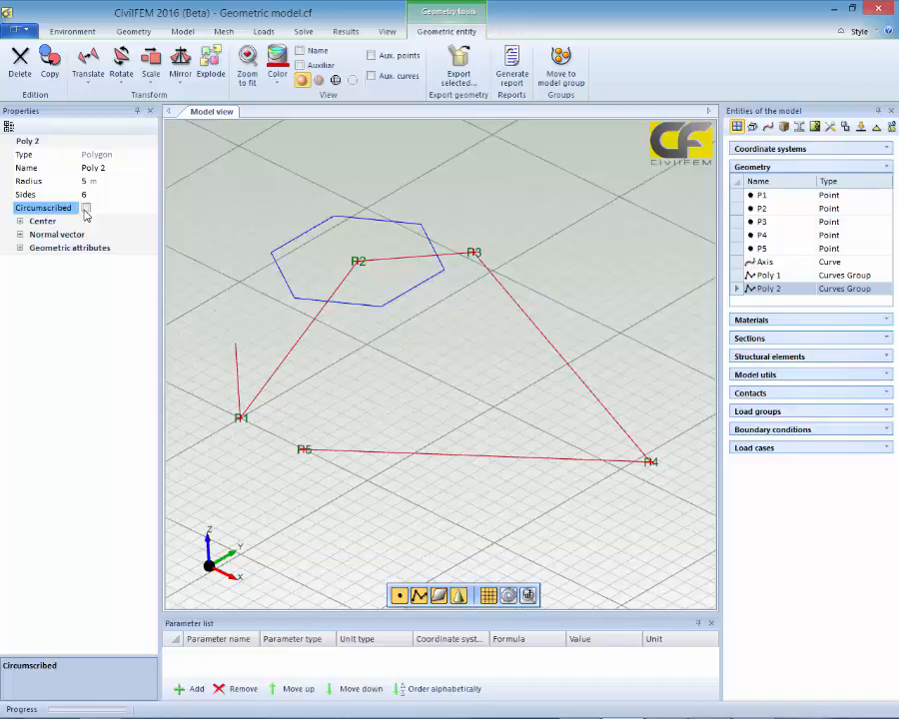
click(86, 210)
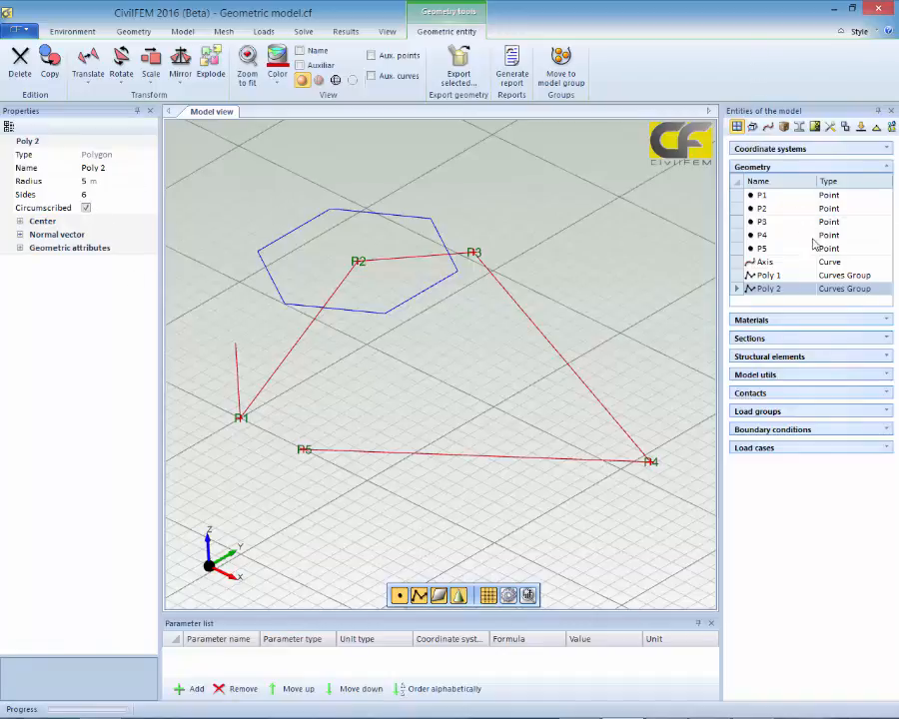
Step: Try moving point P1 to coordinates (0, 2, 0) m and return it to (0, 0, 0) m
click(789, 198)
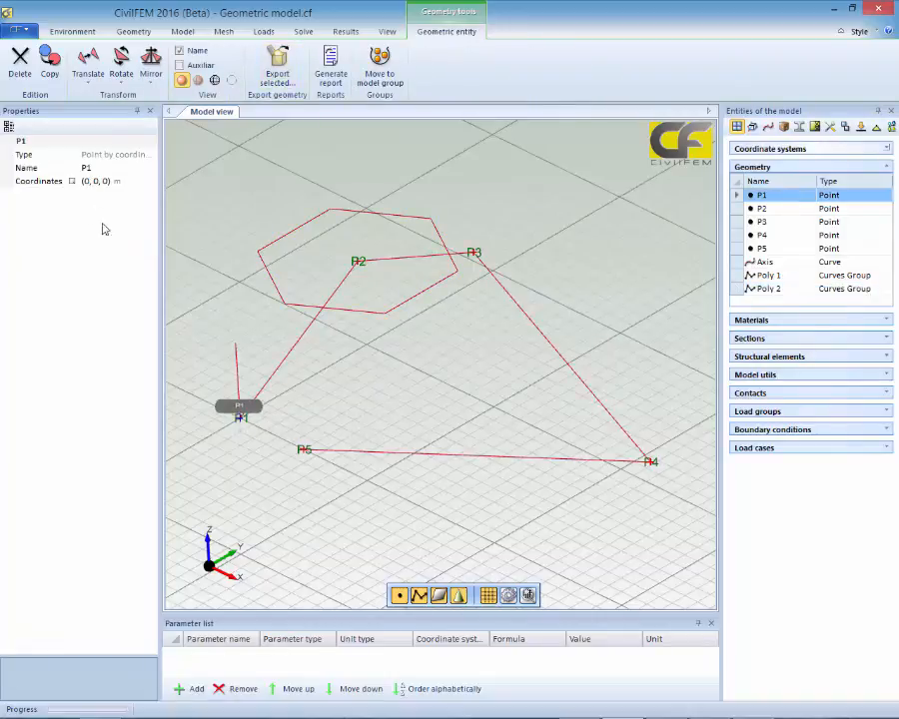
click(90, 184)
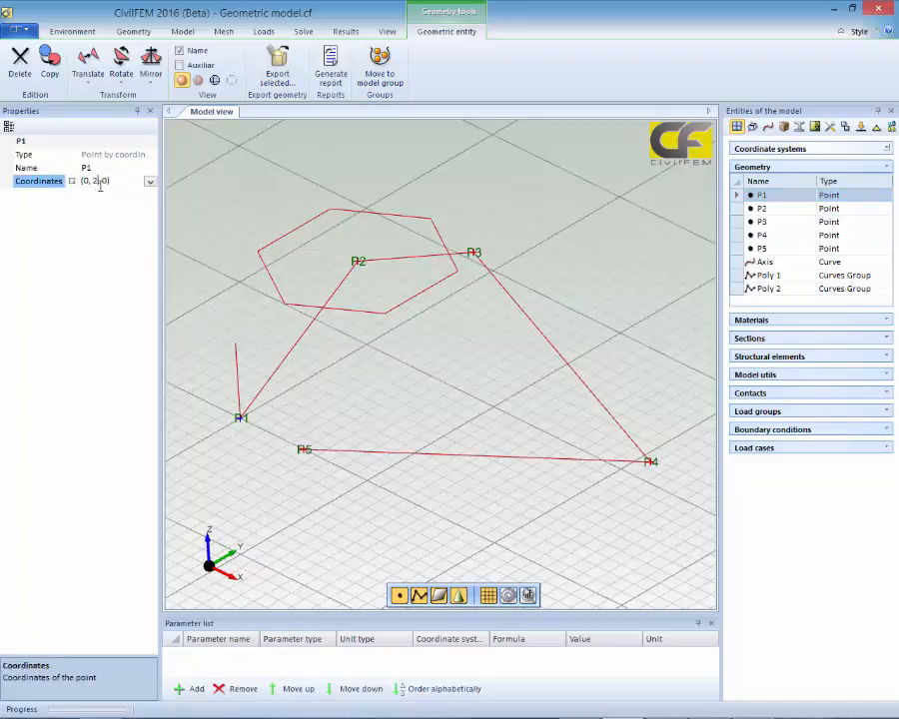
click(68, 273)
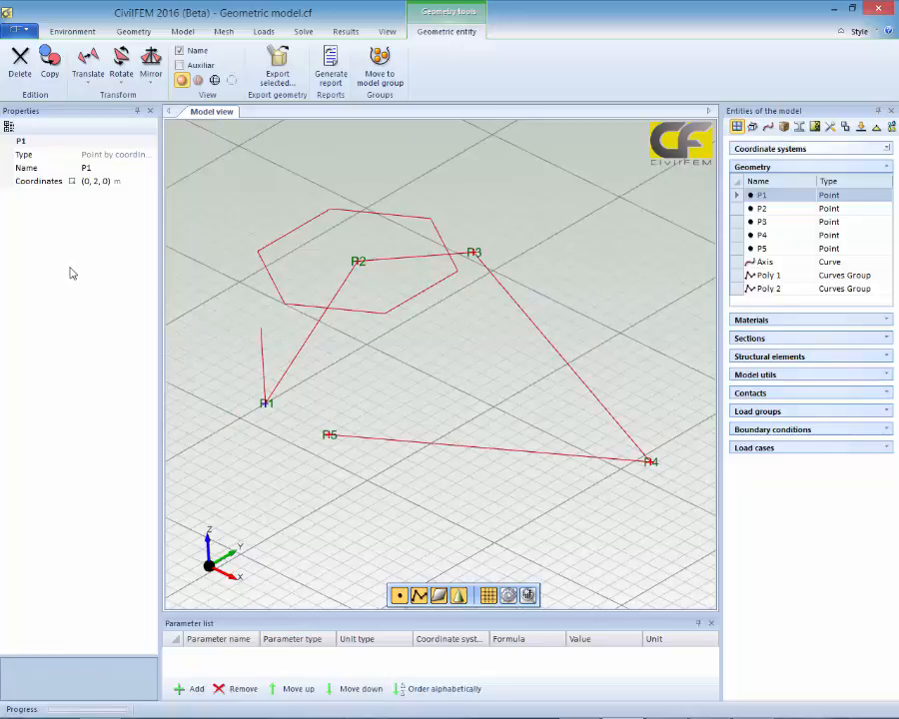
click(100, 183)
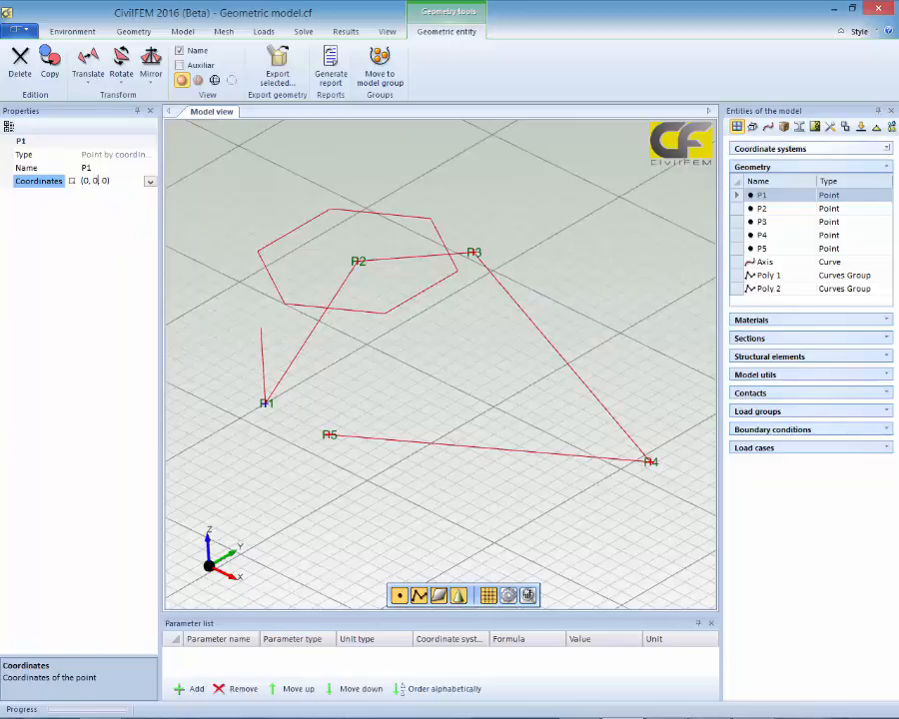
key(BackSpace)
click(79, 266)
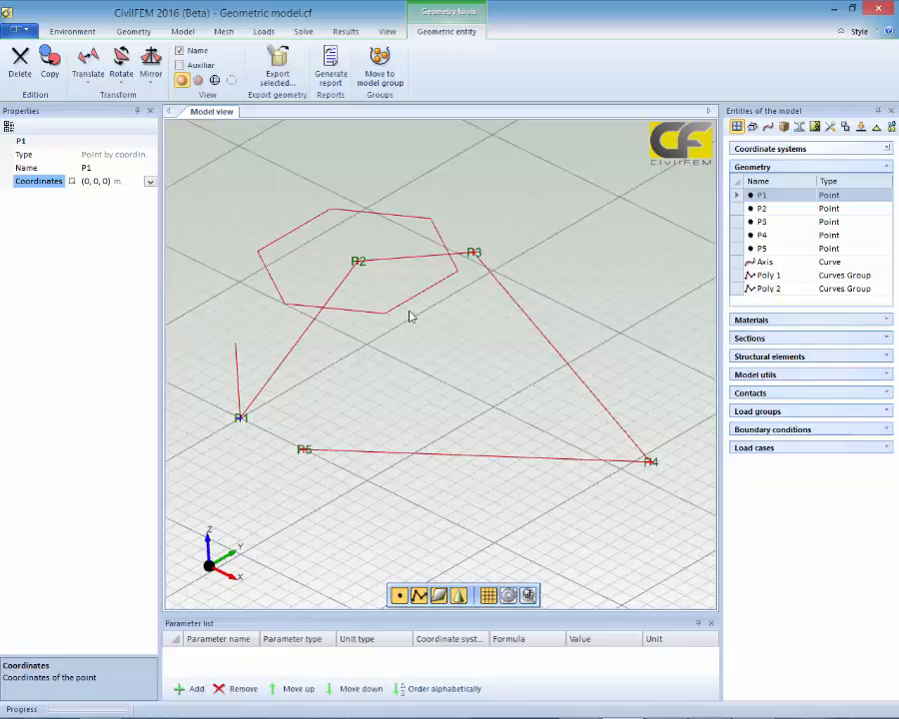
Step: Start a referenced spline curve and name it Spline
click(131, 33)
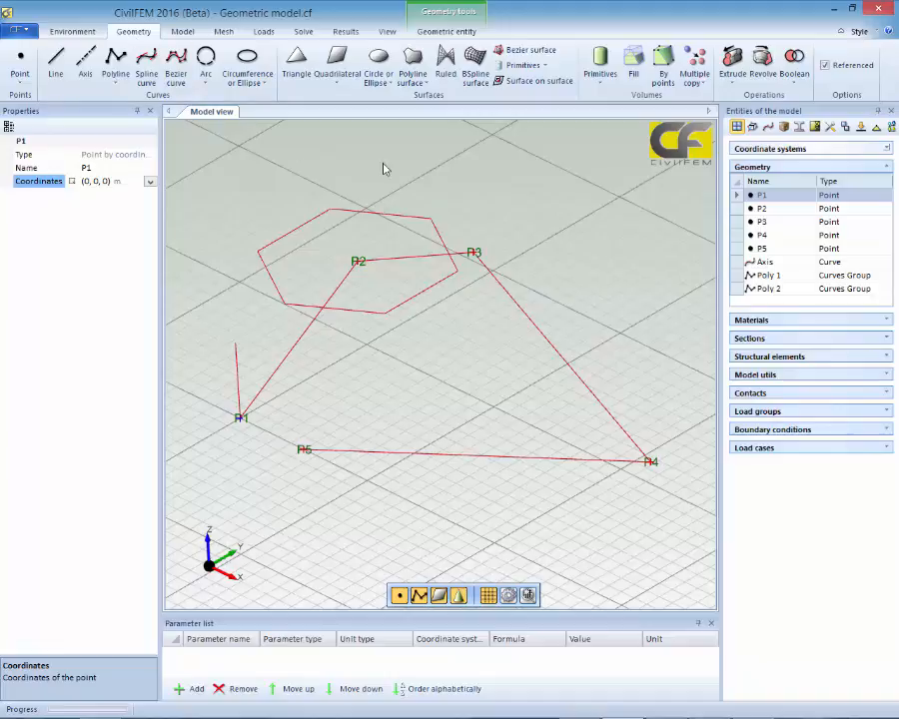
click(147, 72)
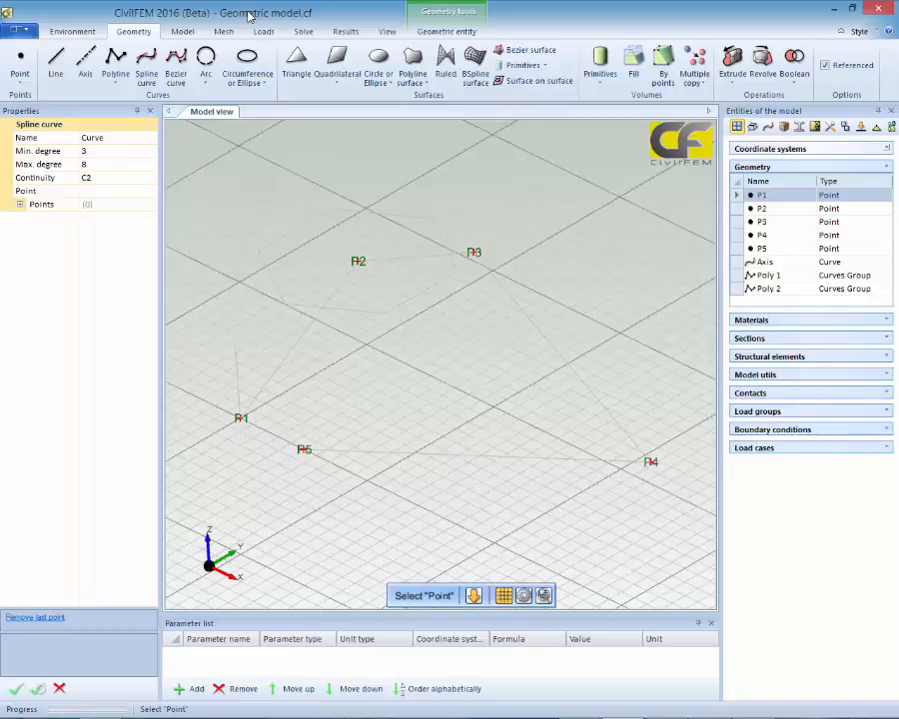
click(116, 142)
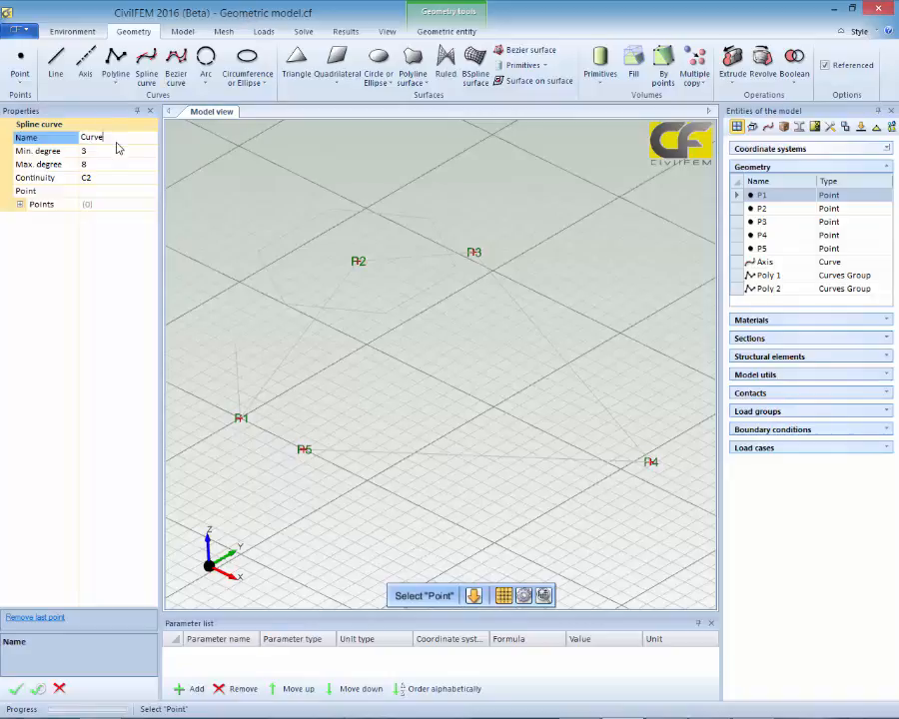
key(BackSpace)
key(BackSpace)
key(BackSpace)
key(BackSpace)
key(BackSpace)
text(Spline)
click(106, 153)
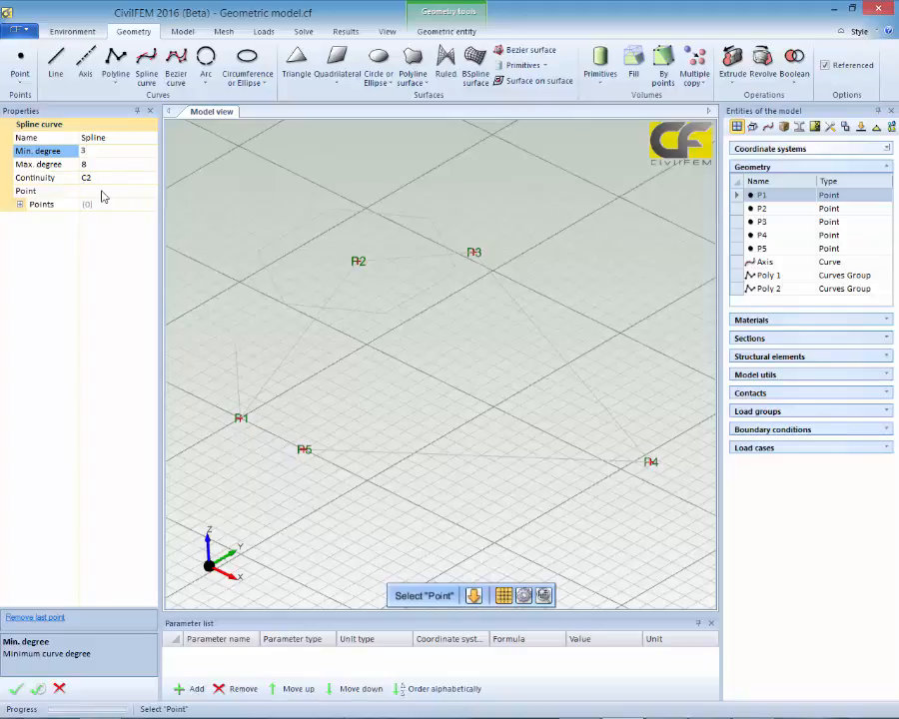
Step: Create the spline curve through points P1, P2, P3, P4 and P5 in that order
click(118, 191)
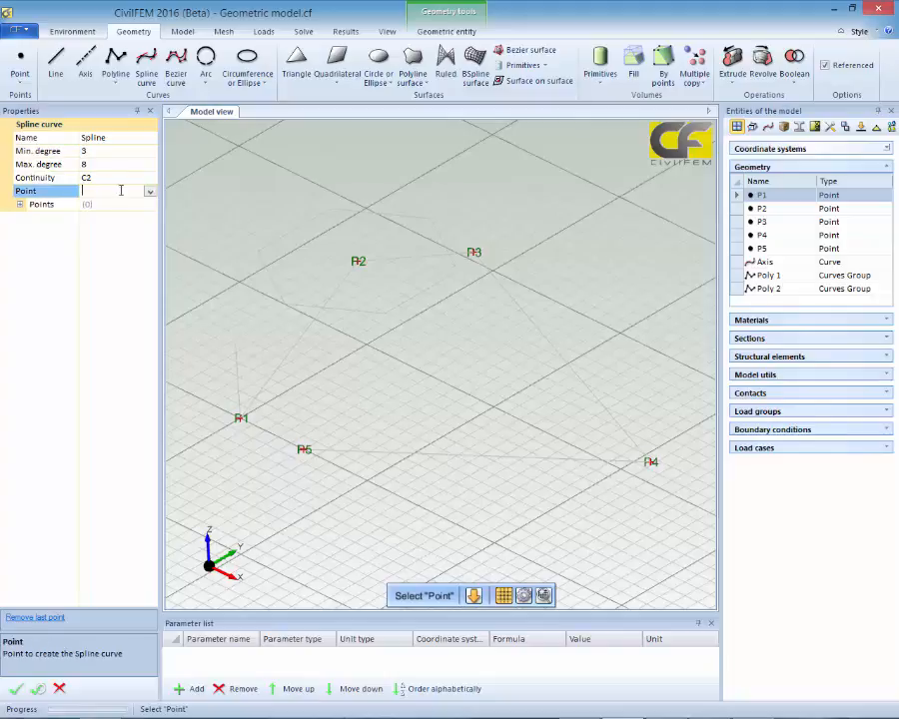
click(148, 194)
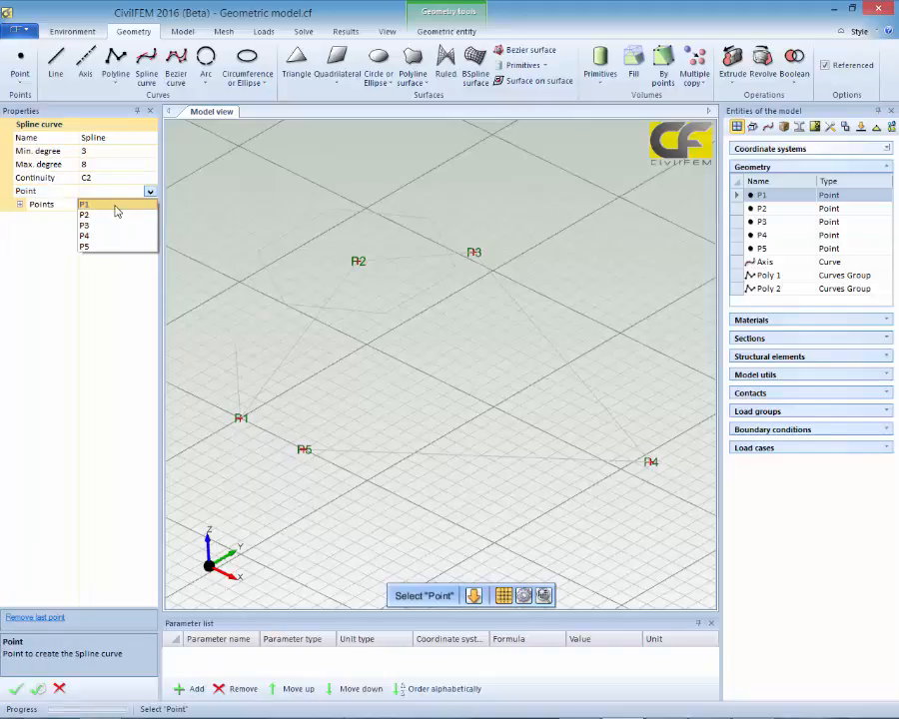
click(116, 202)
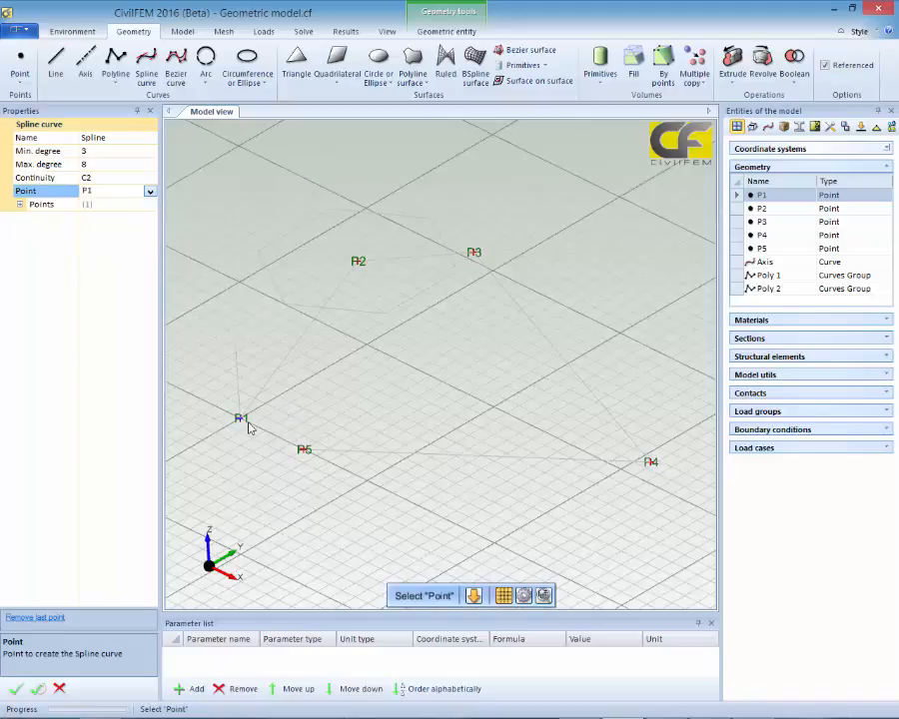
click(358, 264)
click(475, 254)
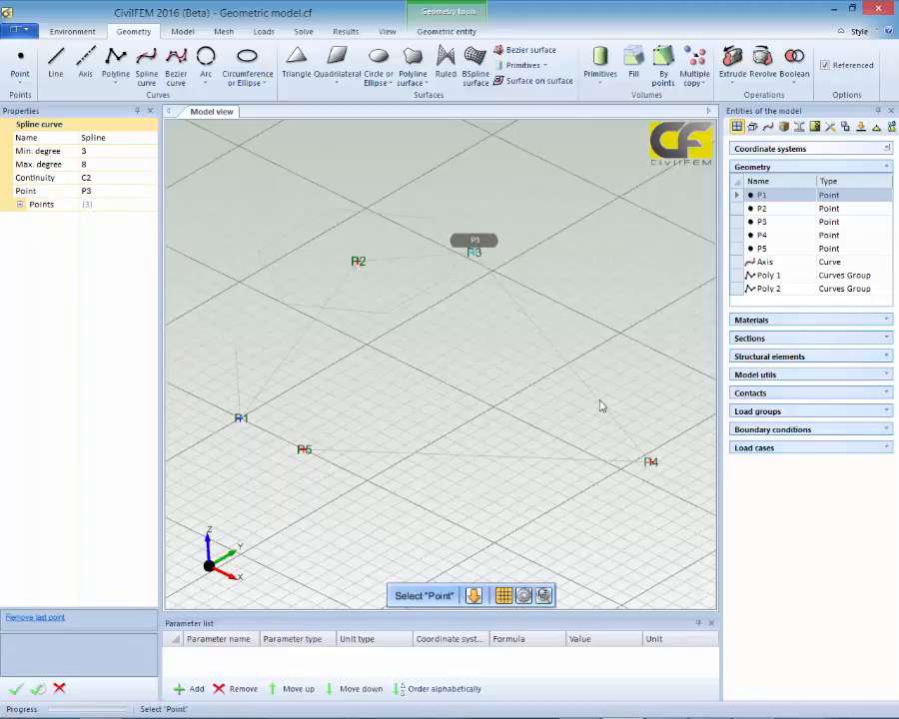
click(649, 463)
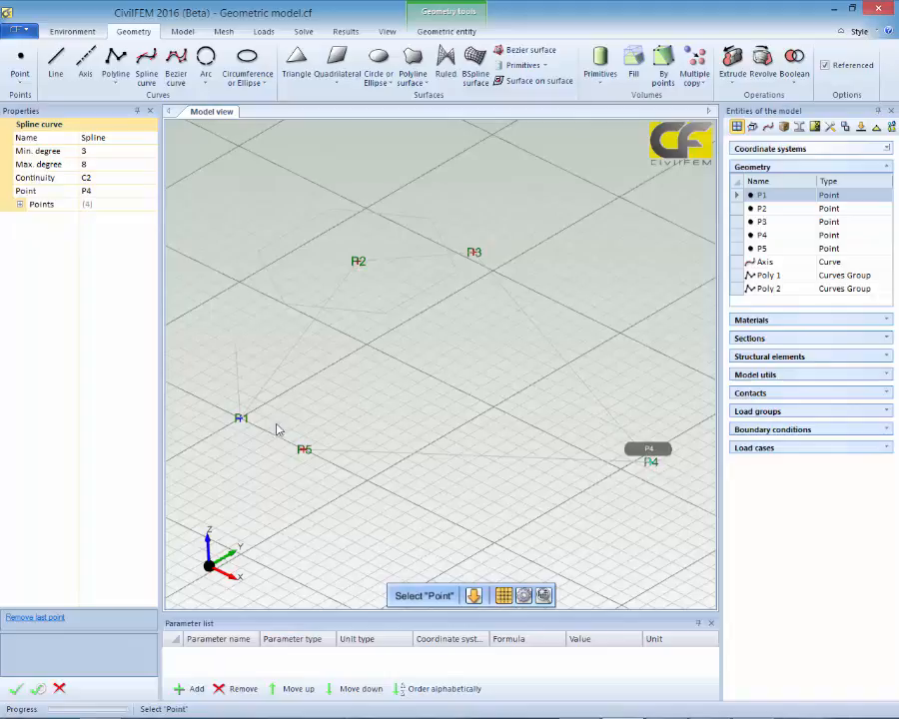
click(306, 455)
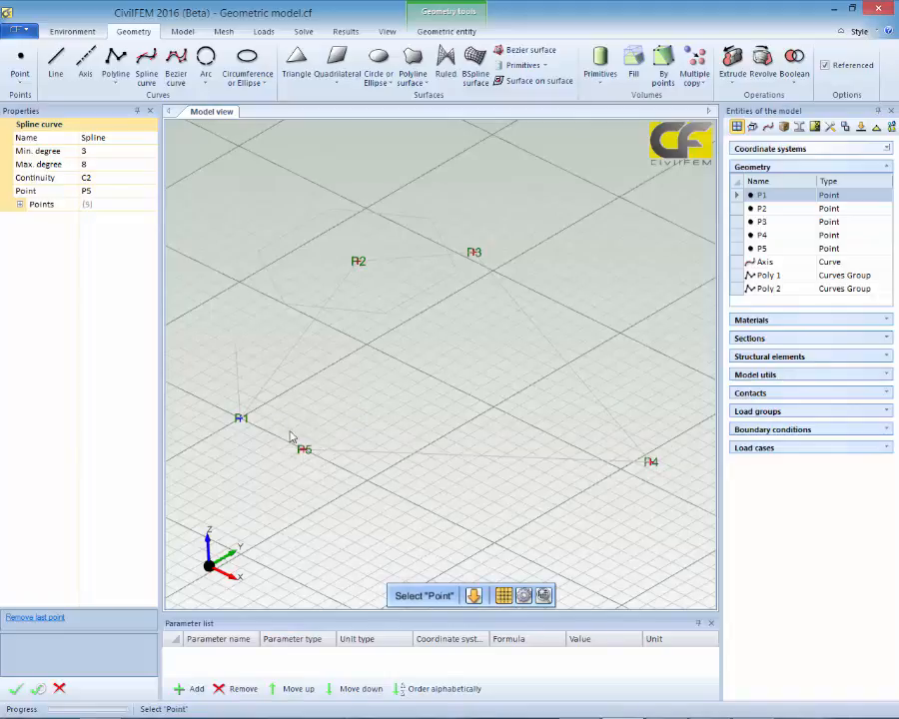
click(37, 688)
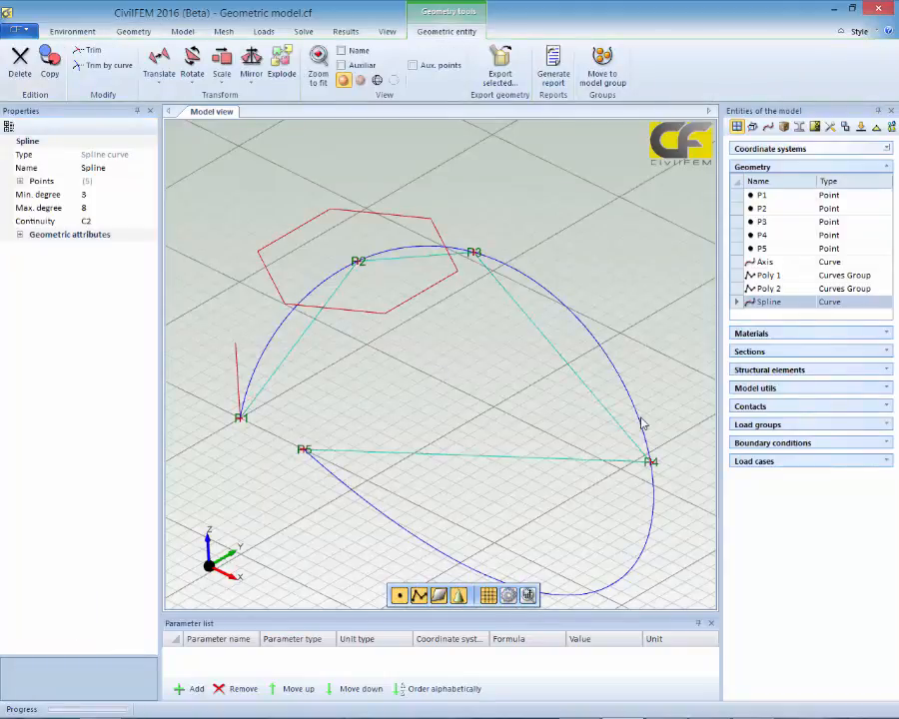
Step: Try raising the minimum degree of the curve Spline to 6
middle_drag(684, 476, 646, 454)
middle_drag(518, 517, 520, 507)
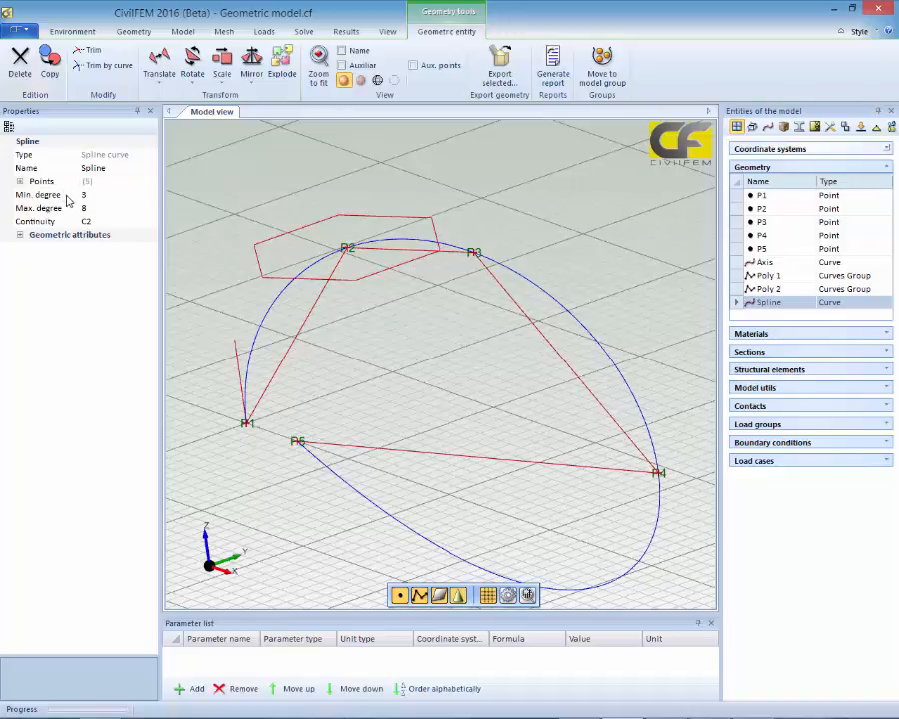
click(100, 199)
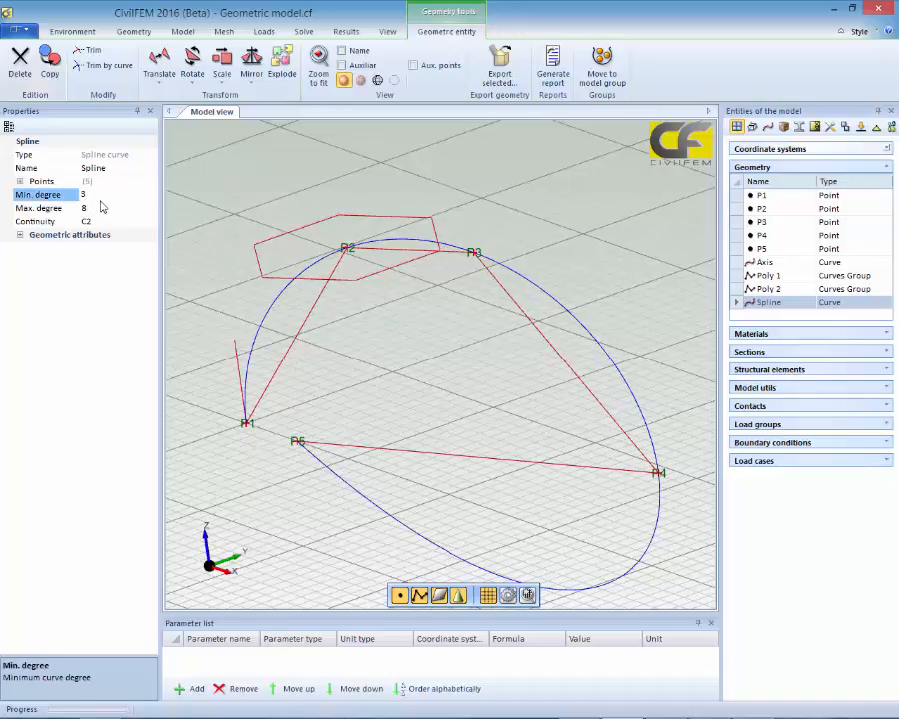
text(4)
click(106, 199)
key(BackSpace)
text(6)
click(66, 292)
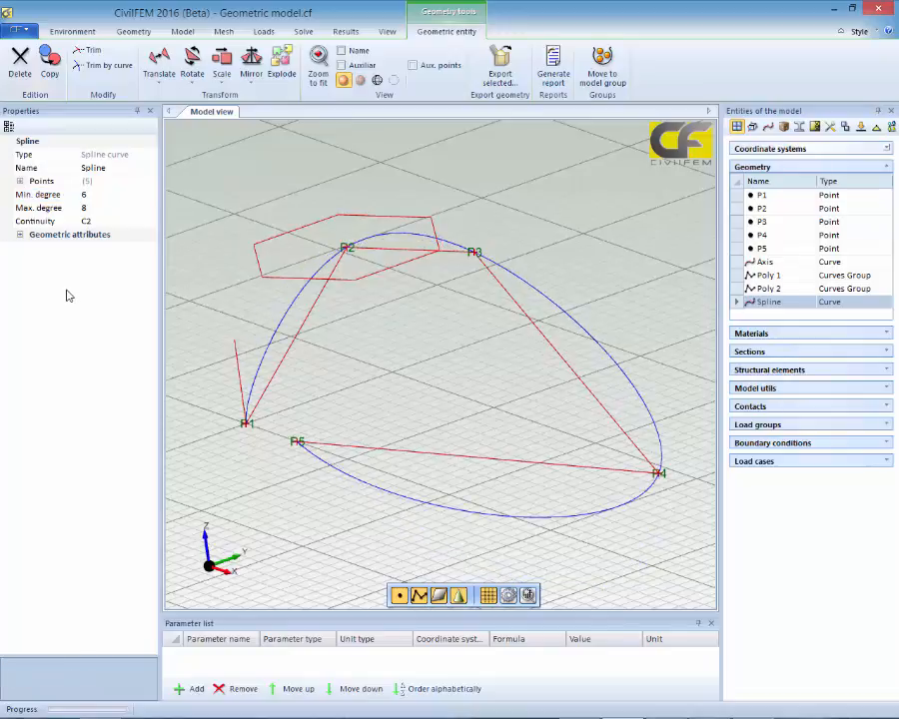
Step: Try a minimum degree of 0 and a maximum degree of 1 on the curve Spline
click(128, 200)
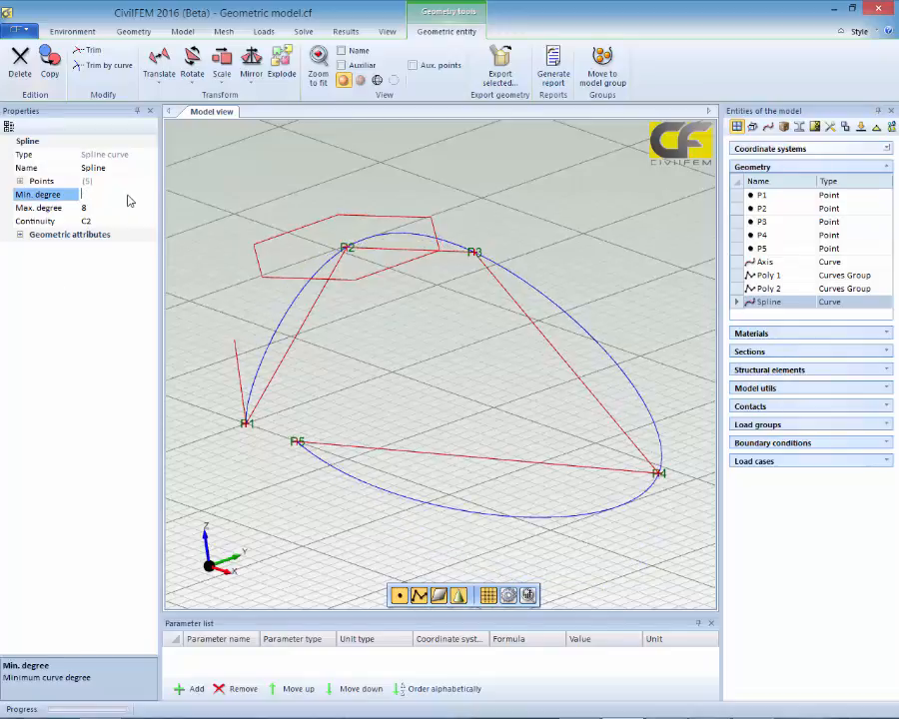
text(8)
key(BackSpace)
text(0)
click(92, 210)
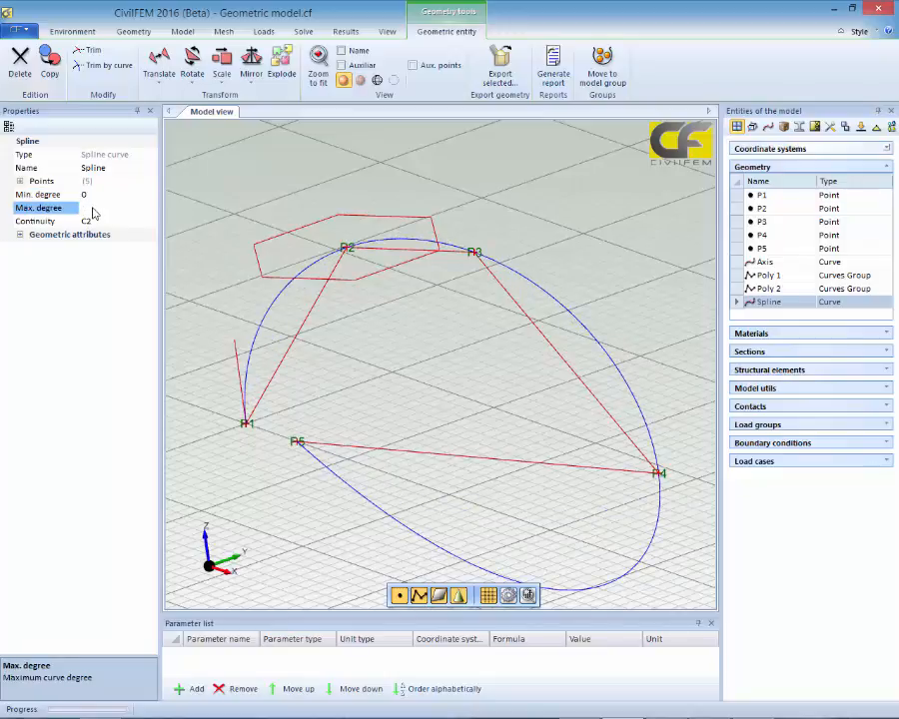
text(1)
click(96, 292)
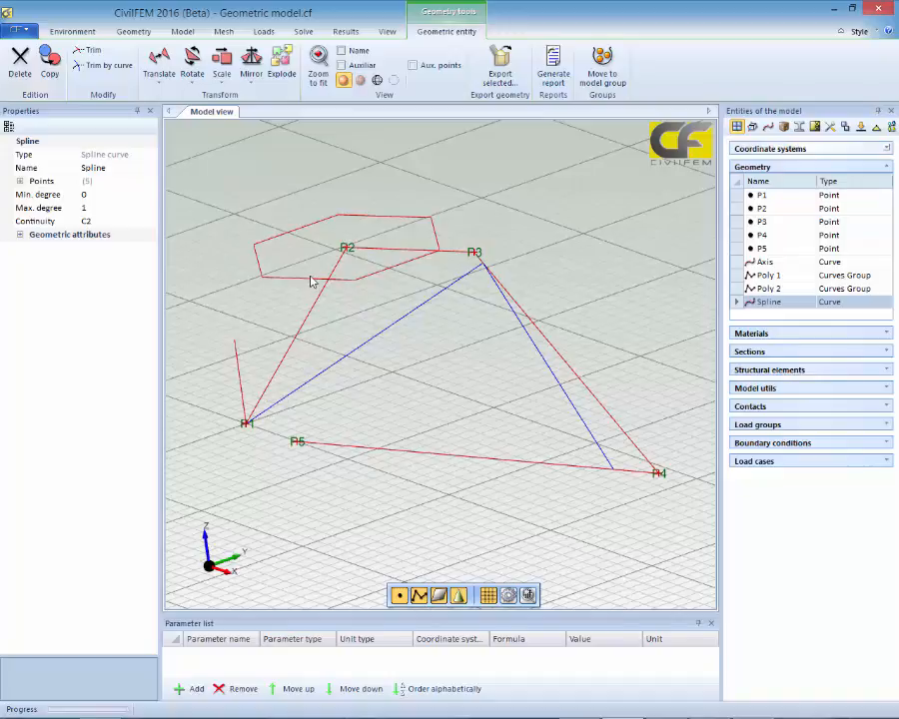
Step: Set the minimum degree of the curve Spline to 1 and its maximum degree to 2
click(88, 197)
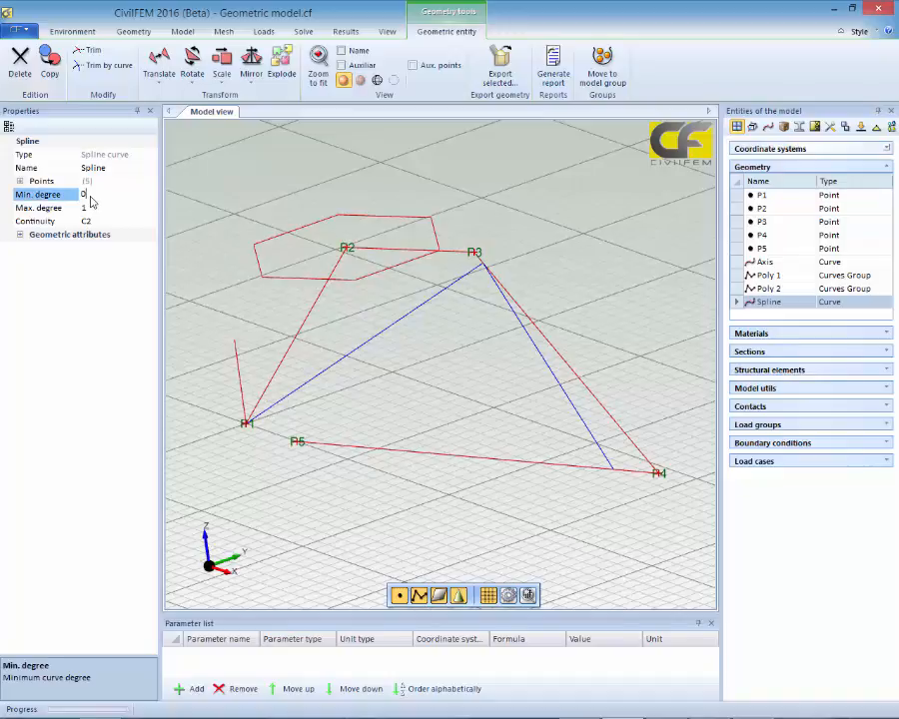
key(BackSpace)
text(1)
click(105, 211)
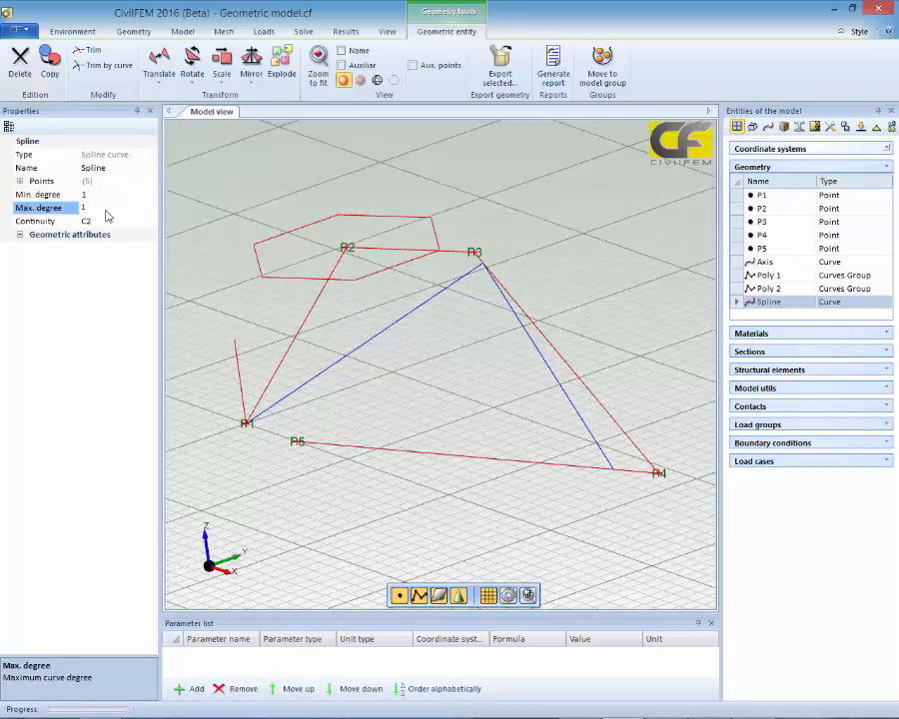
key(BackSpace)
text(2)
click(72, 361)
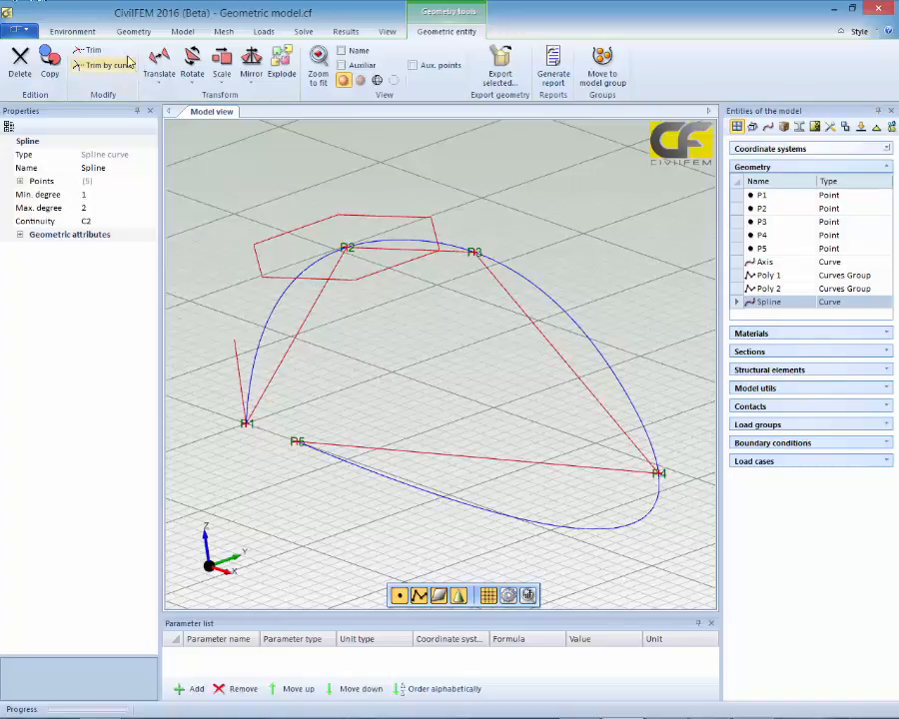
Step: Try continuity options C0, C1 and G2 on the curve Spline and return it to C2
click(112, 221)
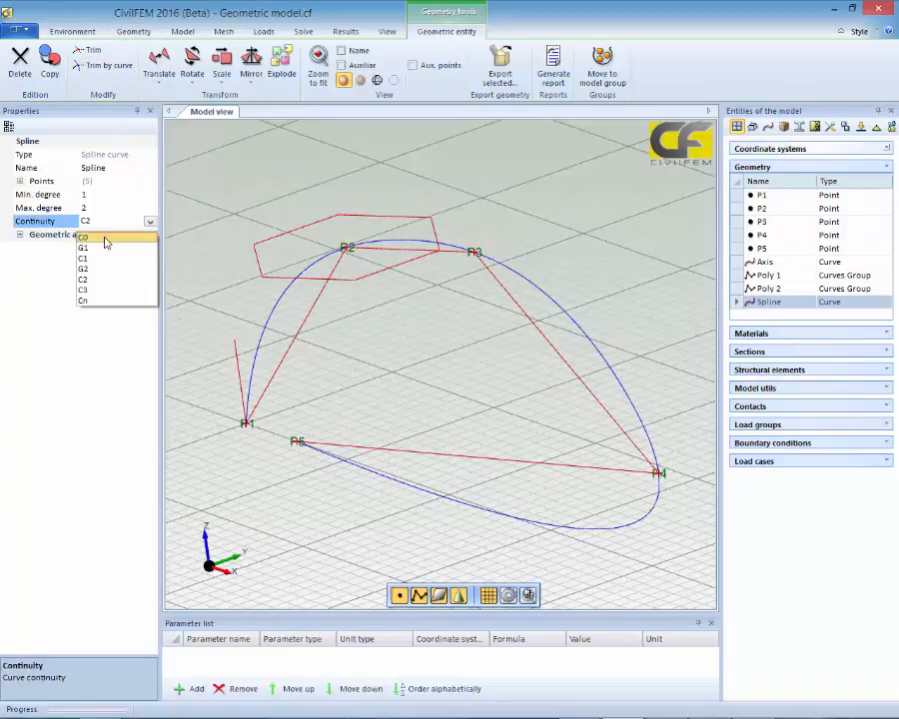
click(104, 238)
click(149, 222)
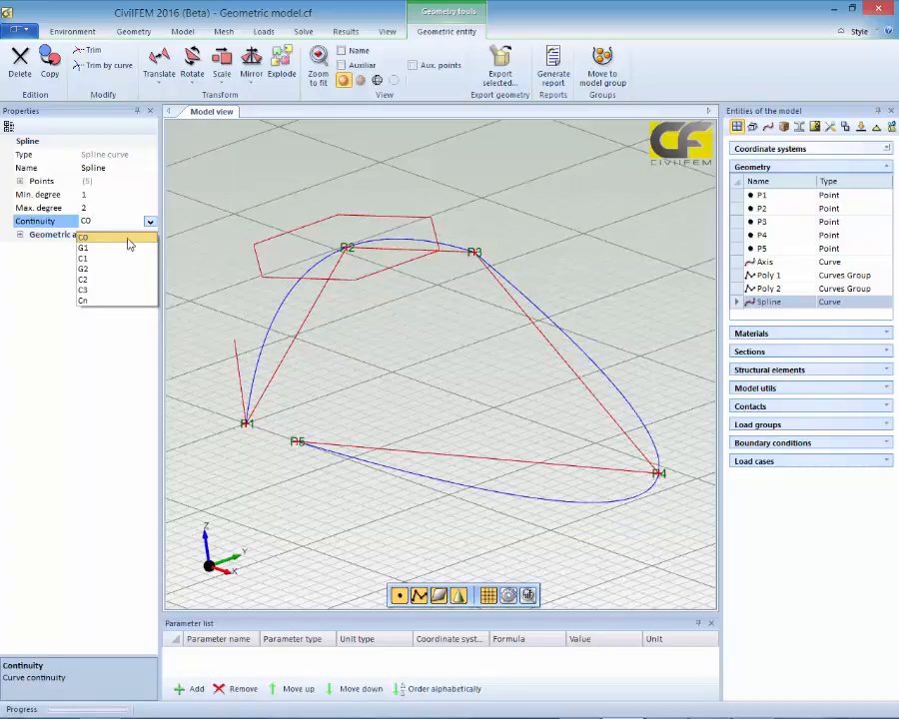
click(108, 258)
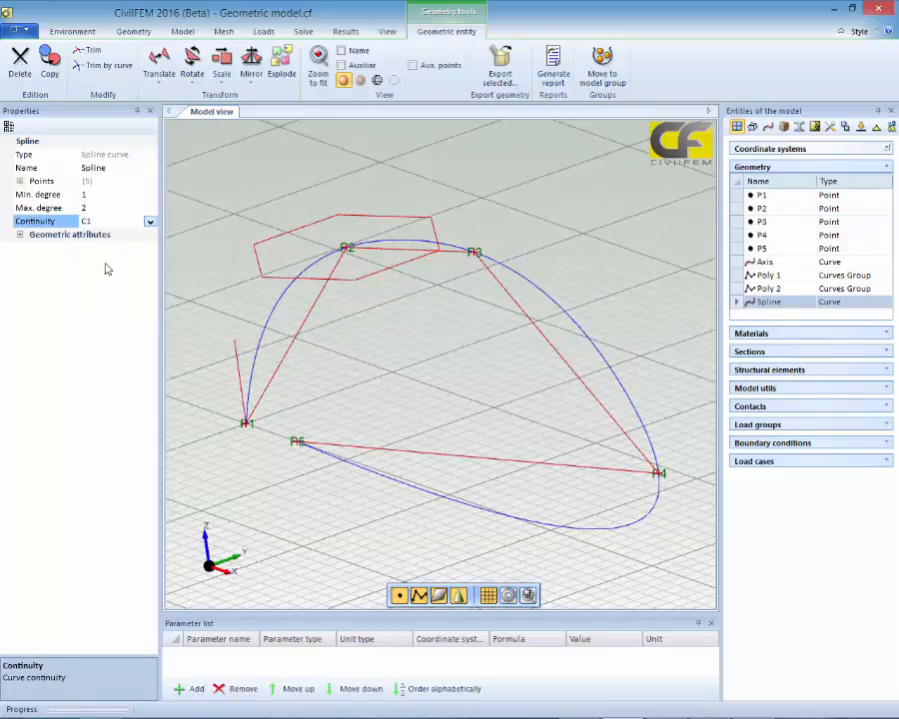
click(150, 223)
click(118, 270)
click(149, 222)
click(113, 239)
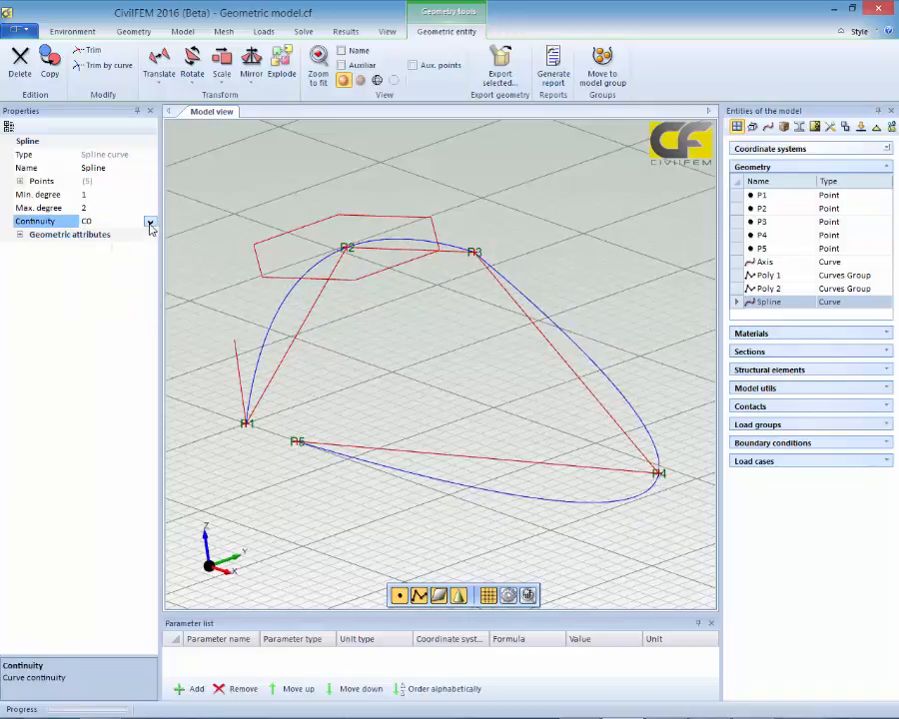
click(150, 222)
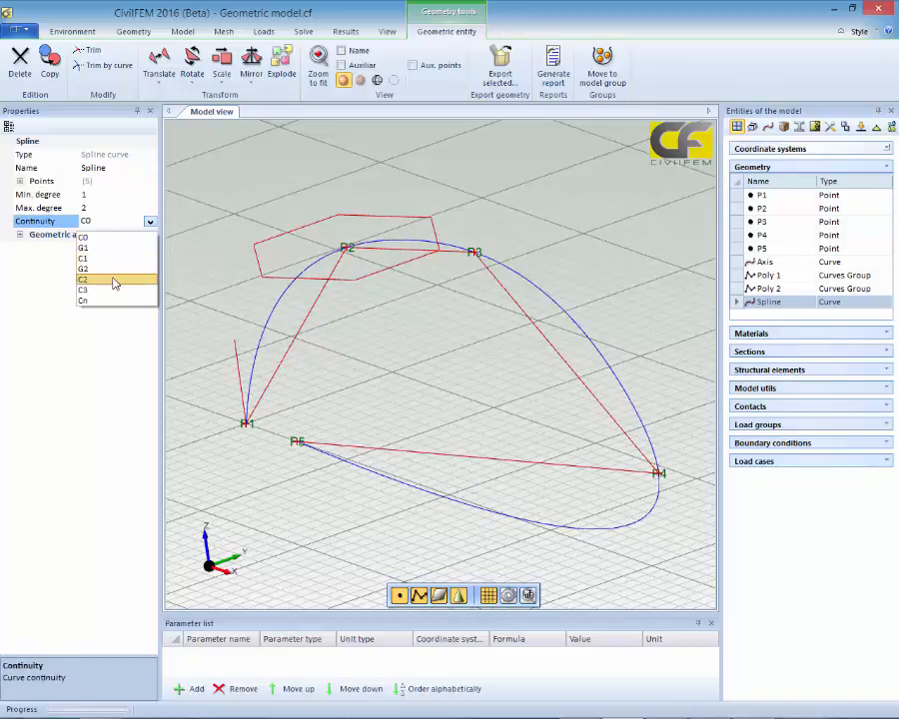
click(114, 280)
Step: Start a referenced Bezier curve and name it BEIZER
click(133, 32)
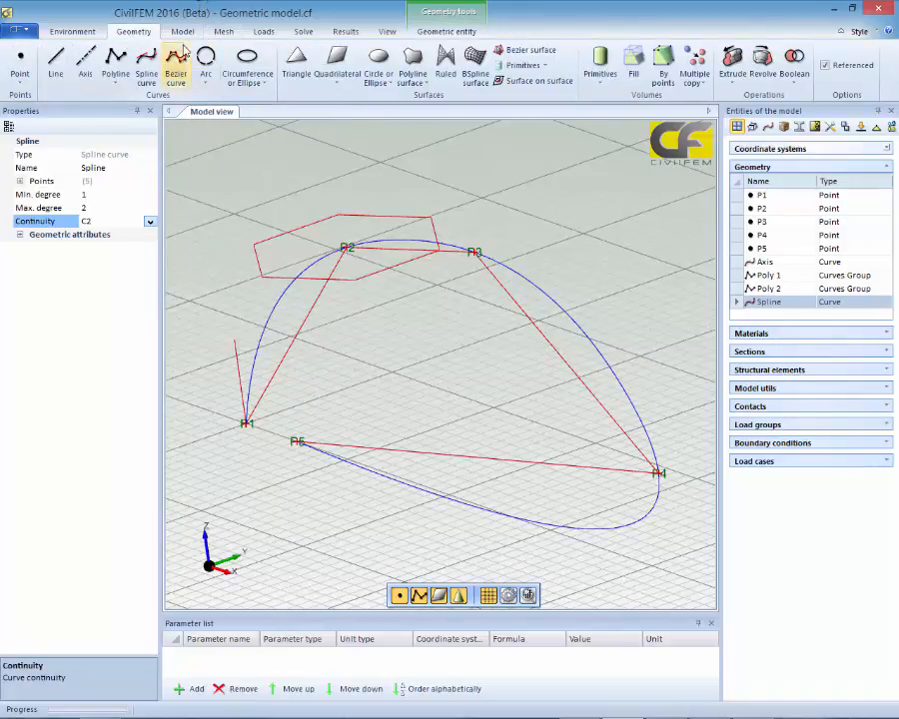
click(177, 66)
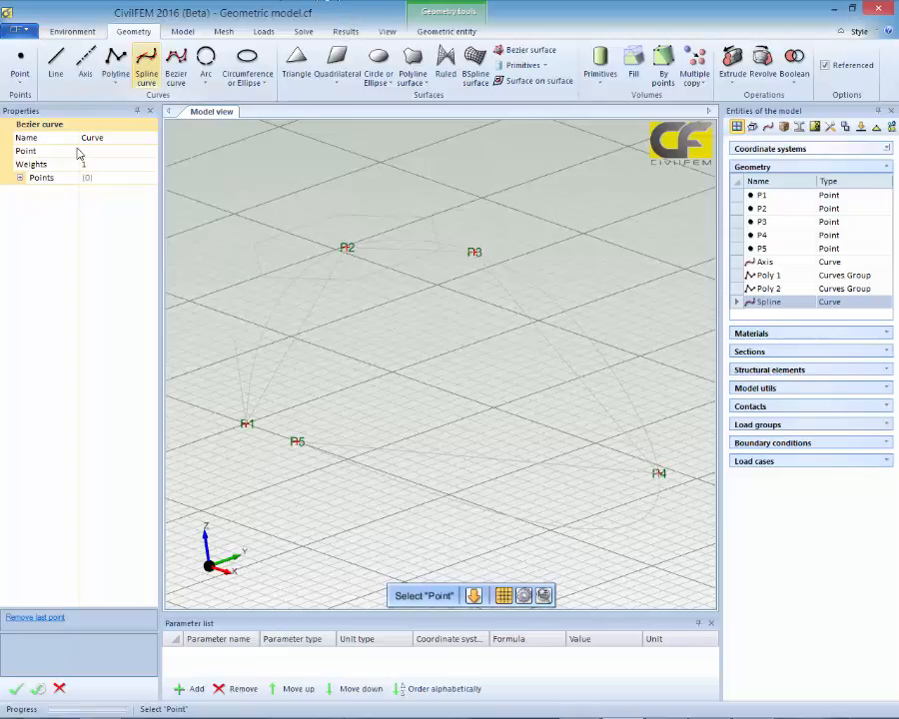
click(113, 144)
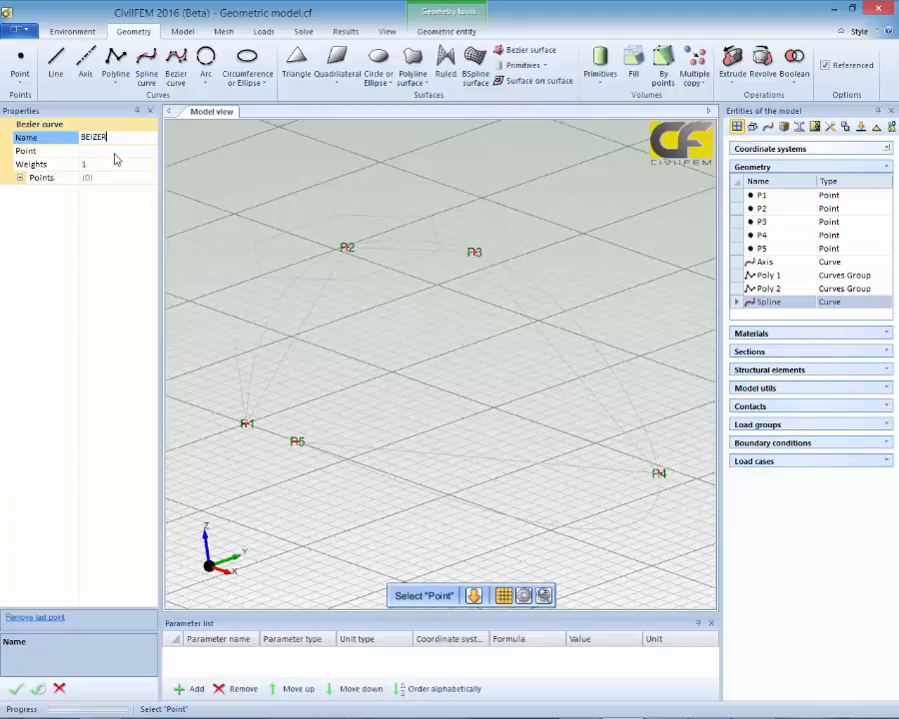
Step: Create the Bezier curve from points P1, P2, P3 and P5 in that order
click(125, 150)
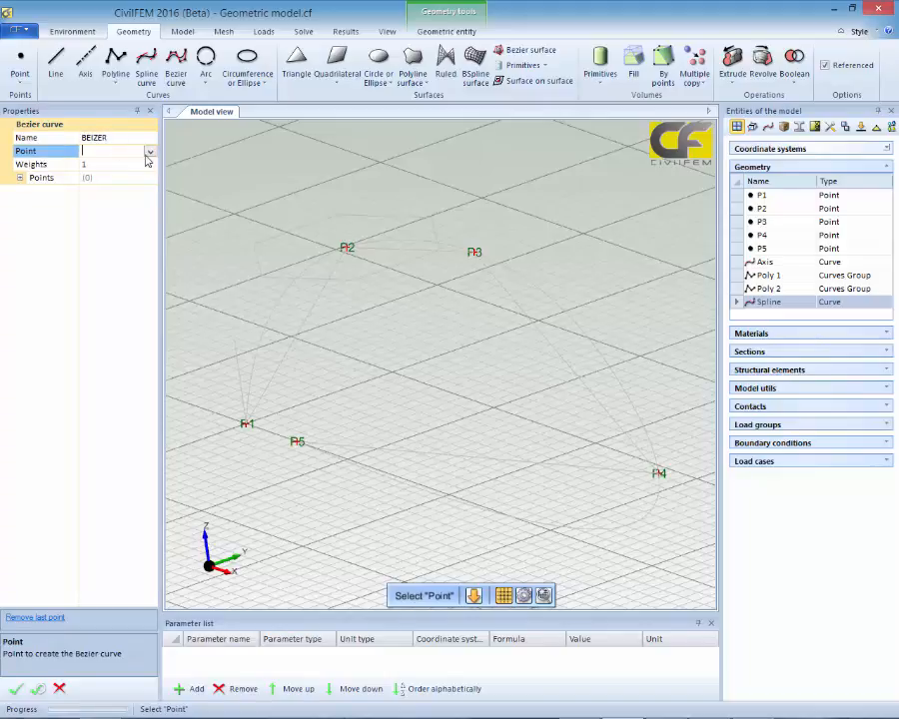
click(150, 153)
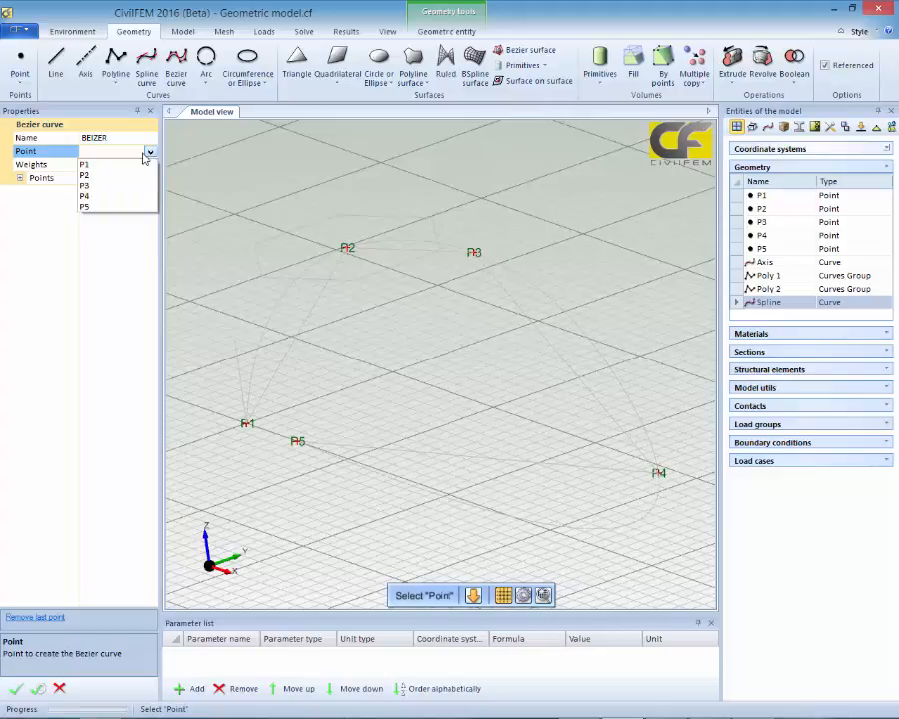
click(86, 165)
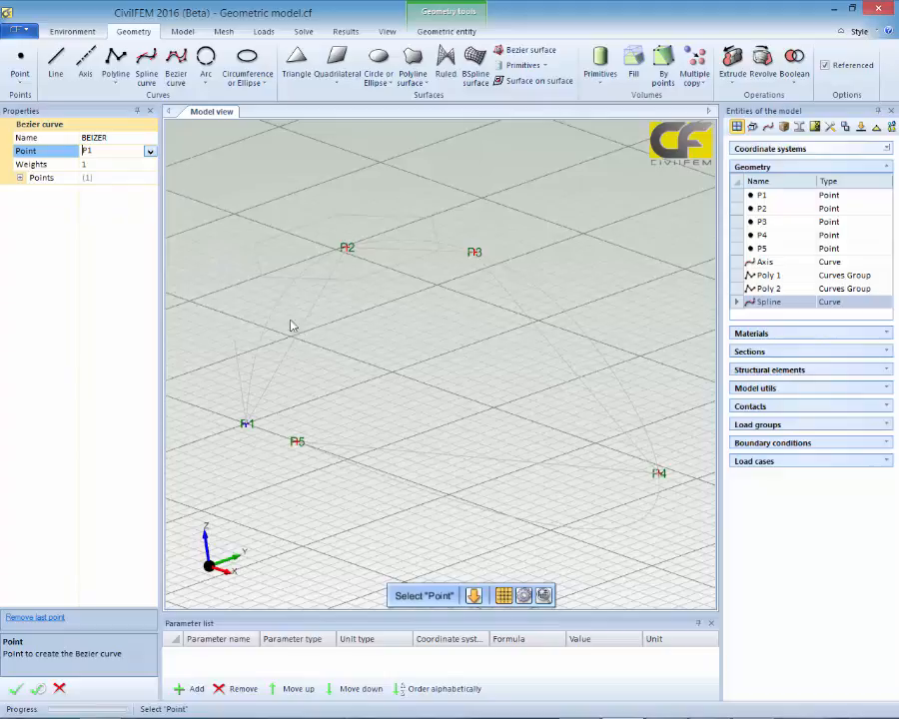
click(104, 179)
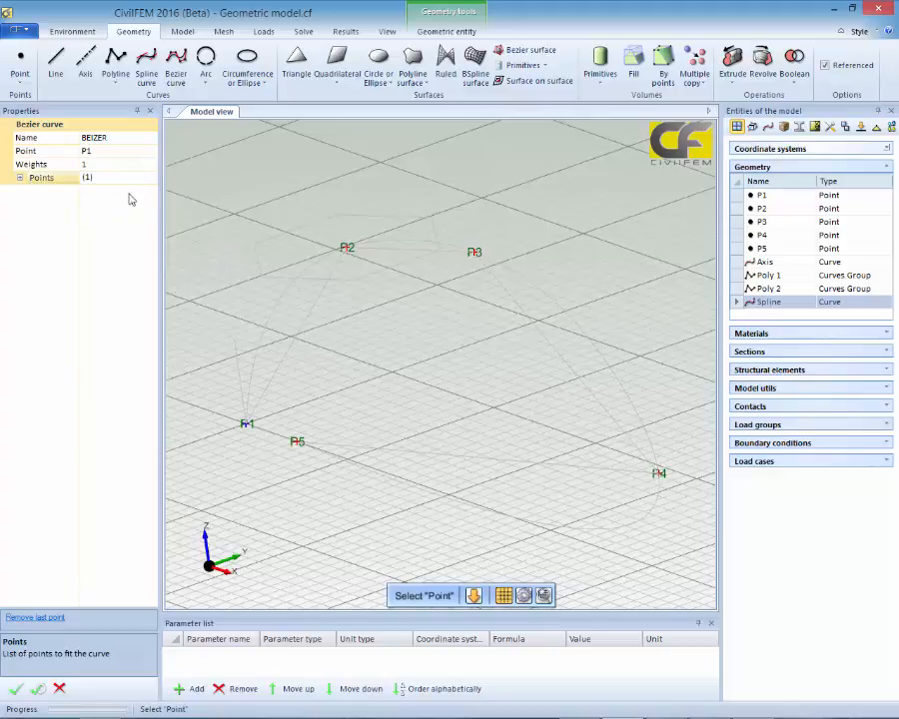
click(347, 248)
click(476, 256)
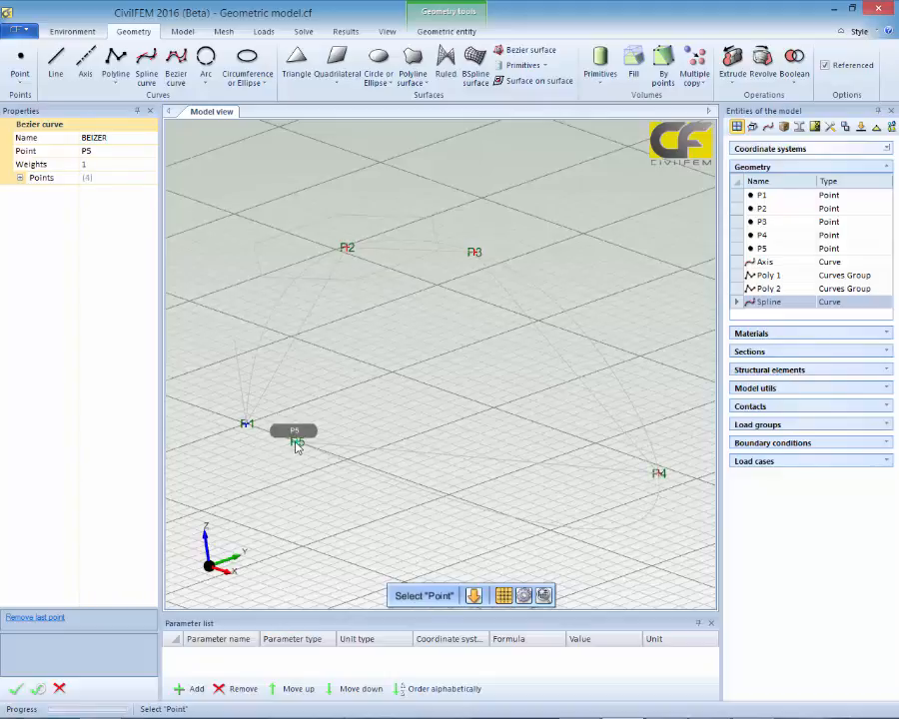
click(18, 690)
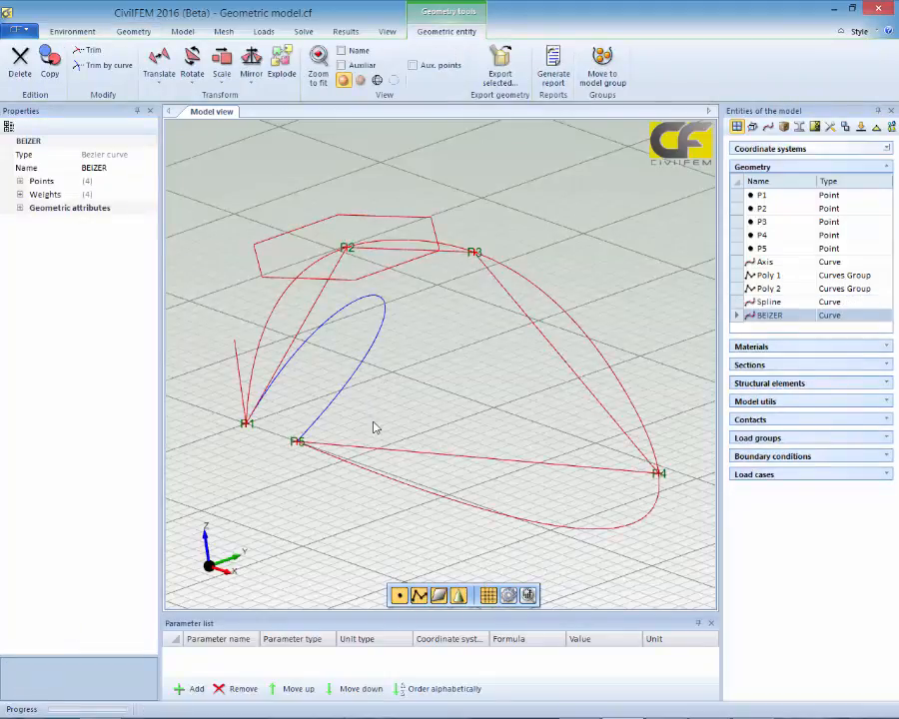
middle_drag(549, 415, 489, 399)
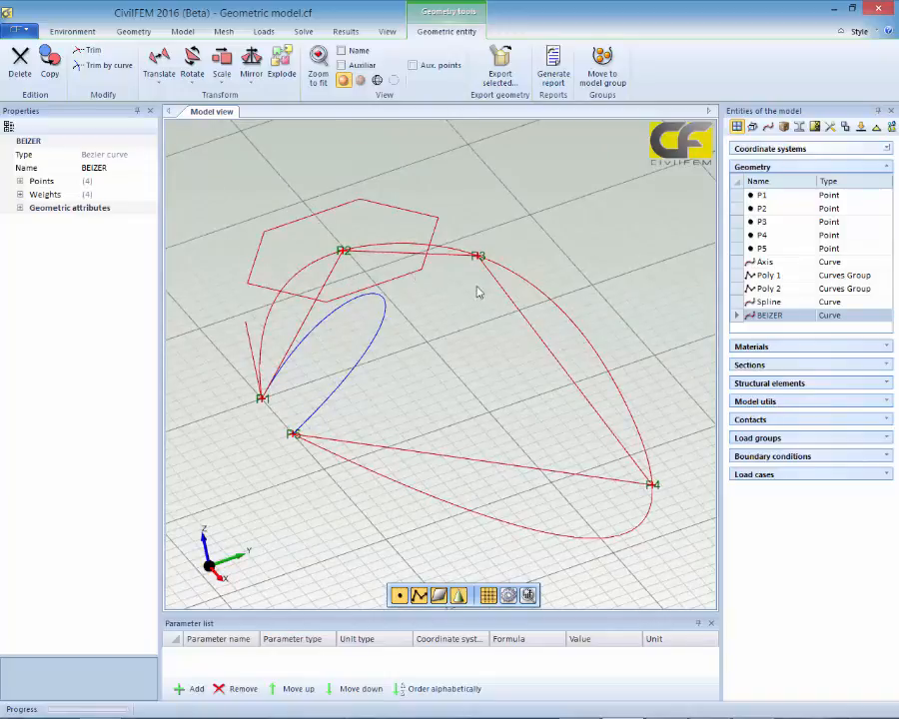
Step: Turn off referenced geometry and start a circumference defined by center and radius, naming it Cir
middle_drag(609, 466, 554, 463)
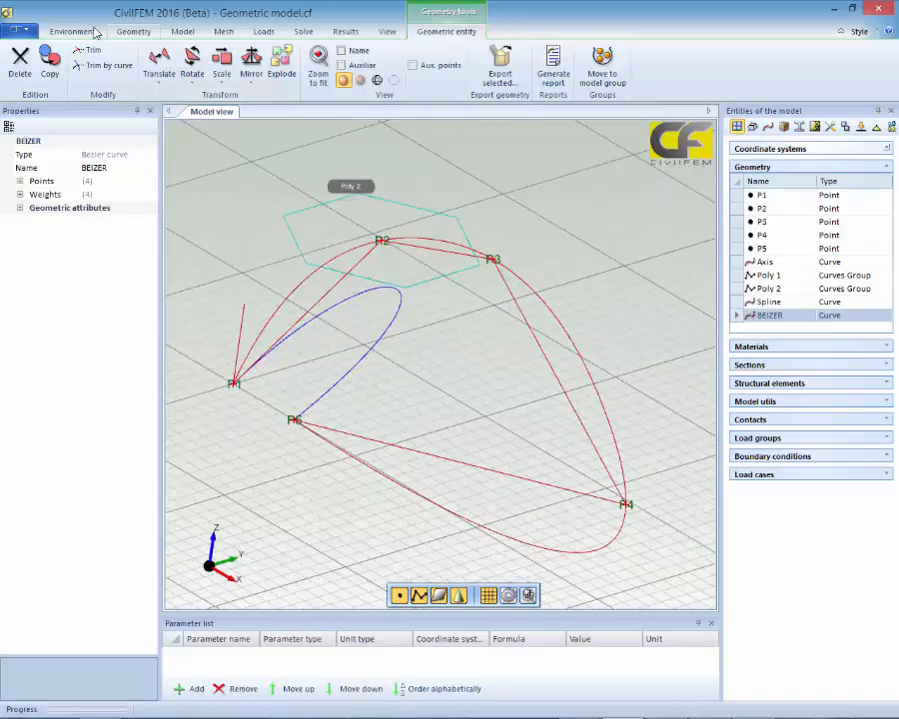
click(131, 33)
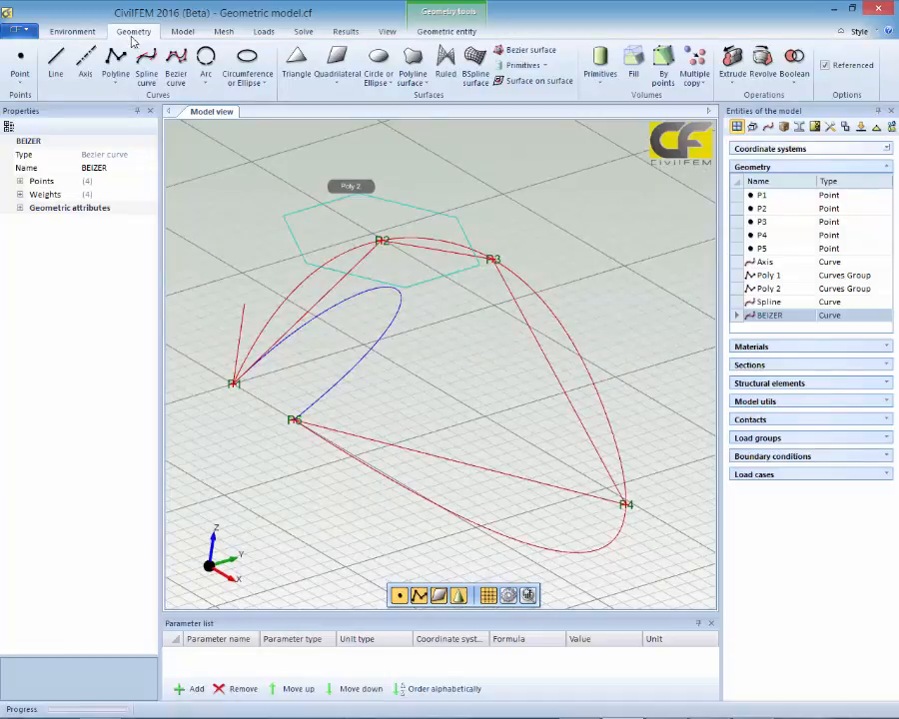
click(267, 82)
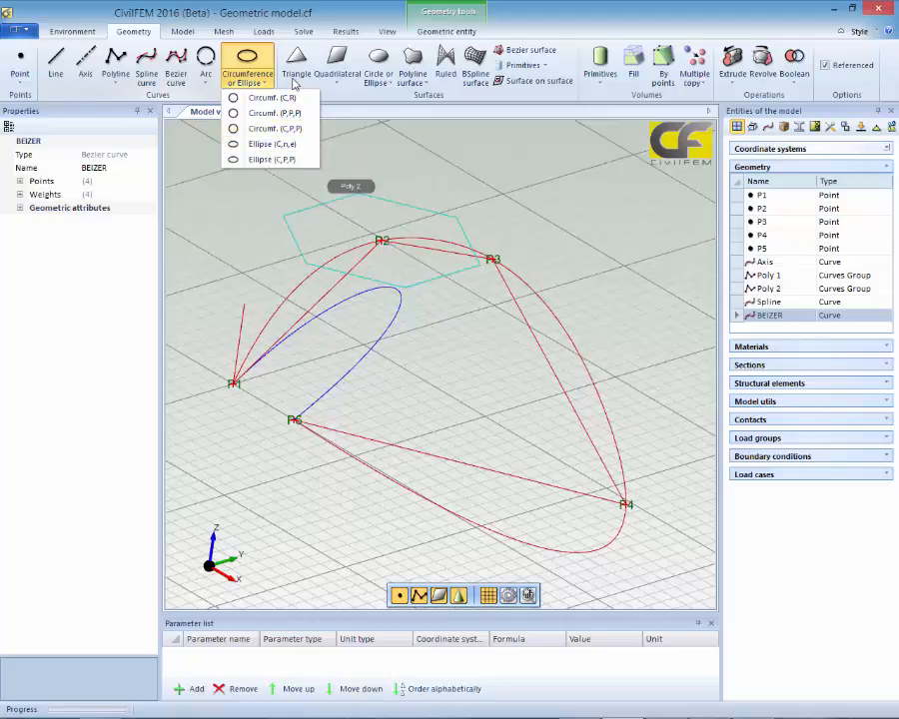
click(778, 19)
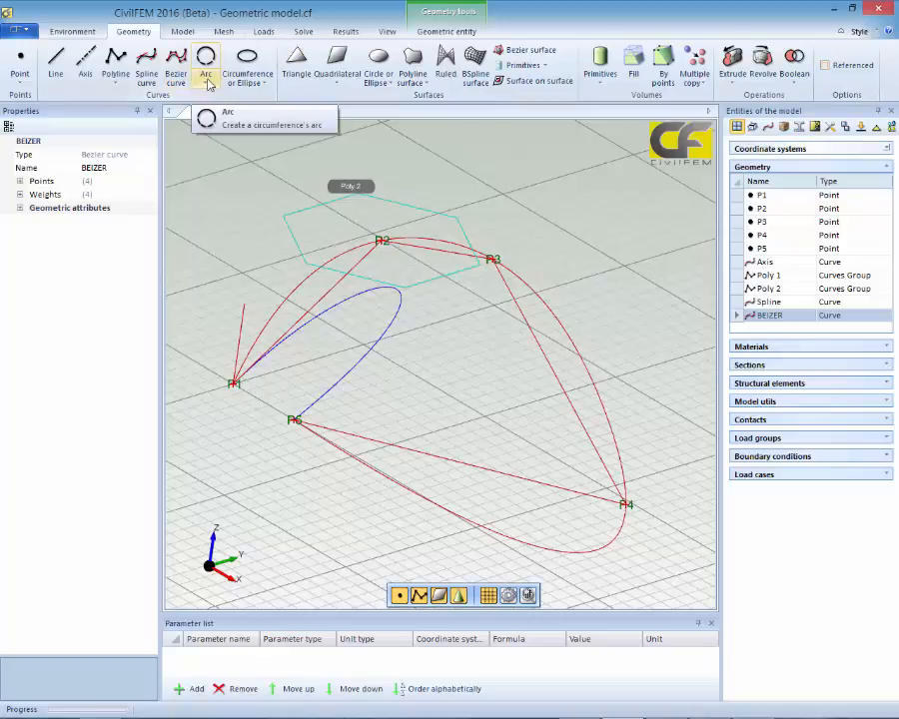
click(263, 60)
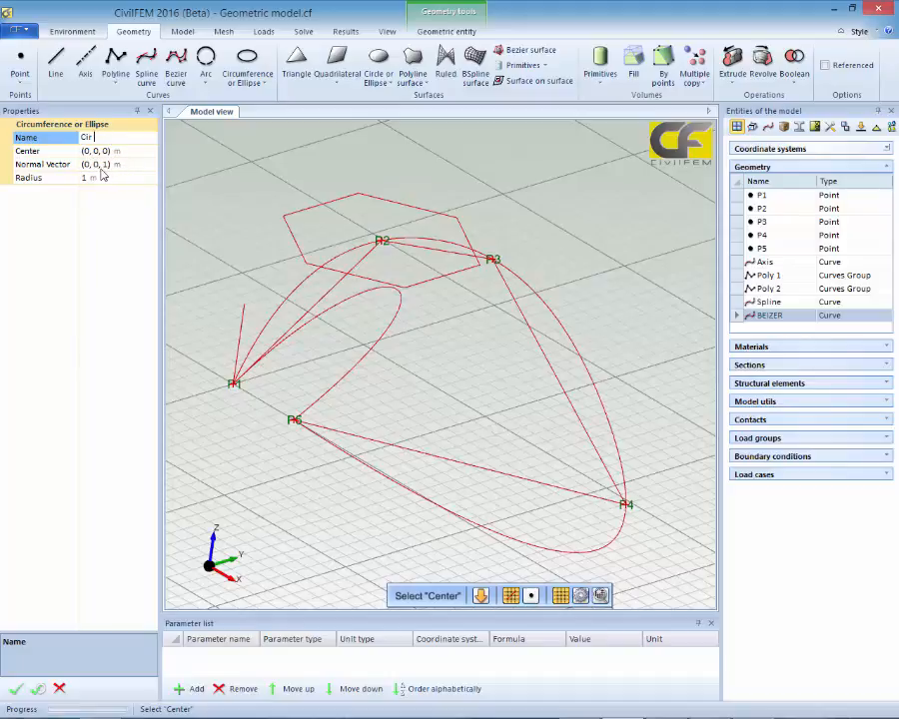
Step: Create the circumference Cir centered at (0, 0, 0) with normal vector (1, 1, 1) and a radius of 10 m
click(89, 177)
click(96, 165)
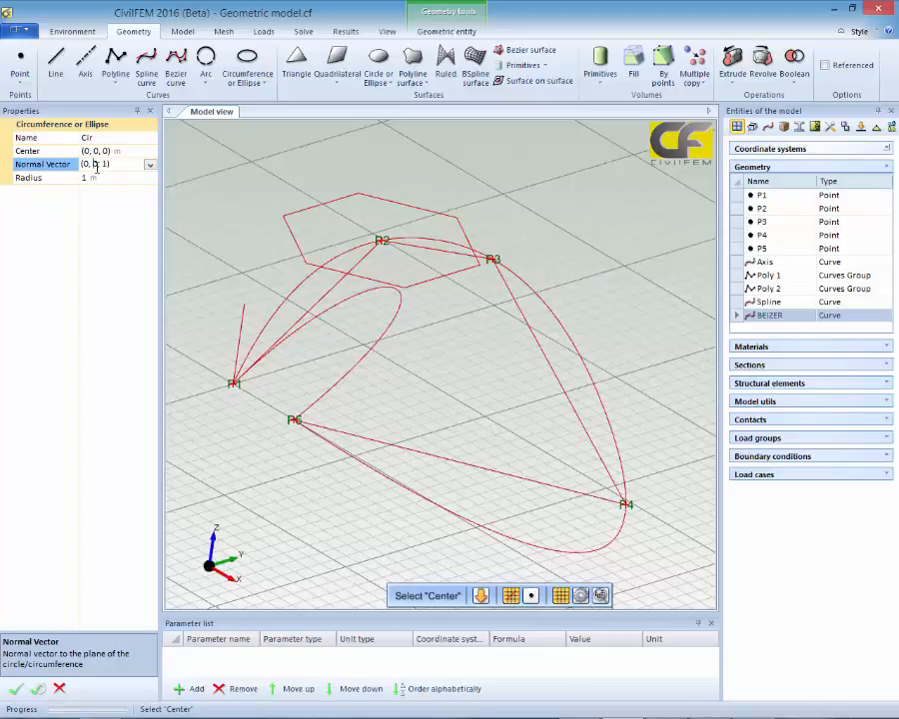
key(BackSpace)
text(1)
click(97, 167)
key(BackSpace)
text(1)
click(89, 180)
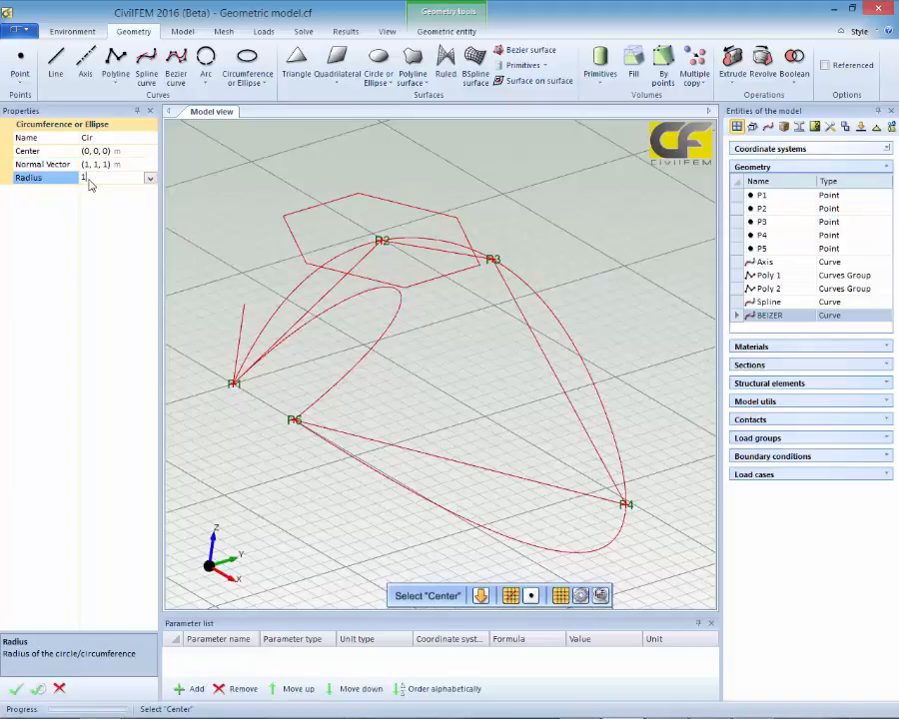
text(10)
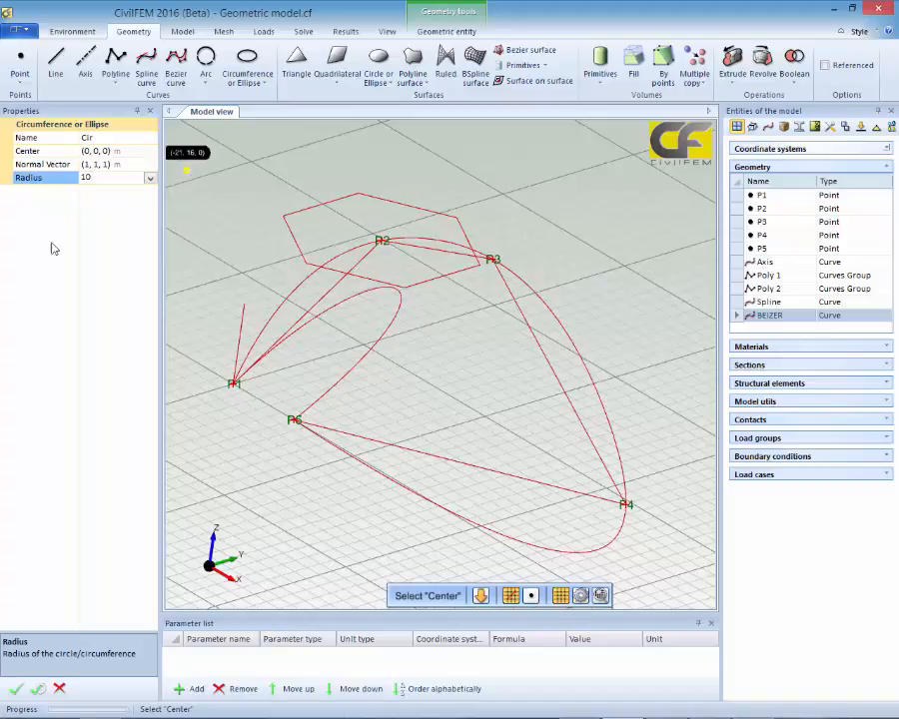
key(Return)
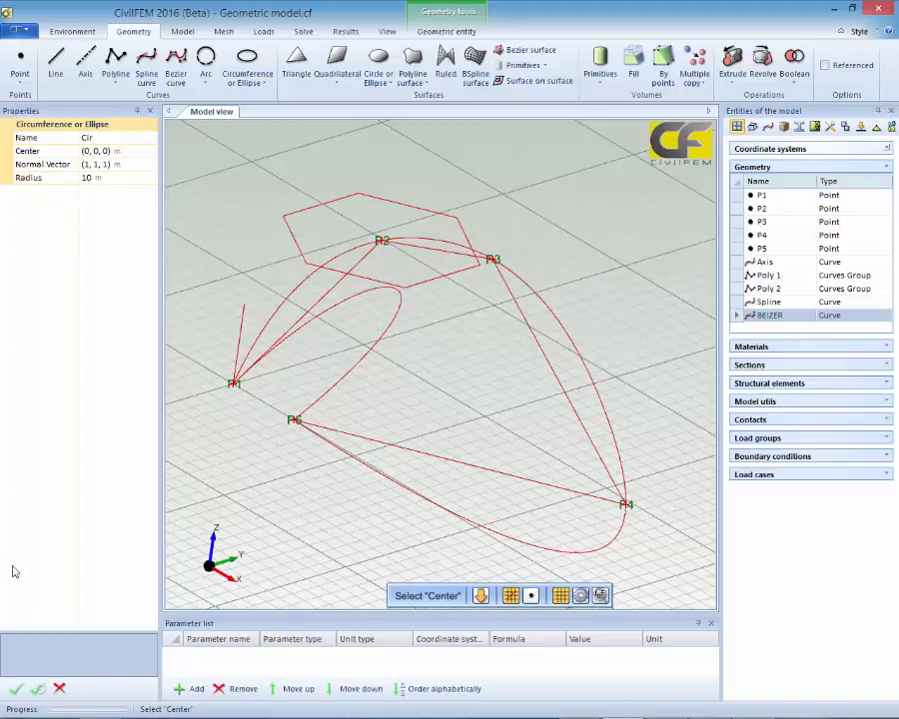
click(16, 689)
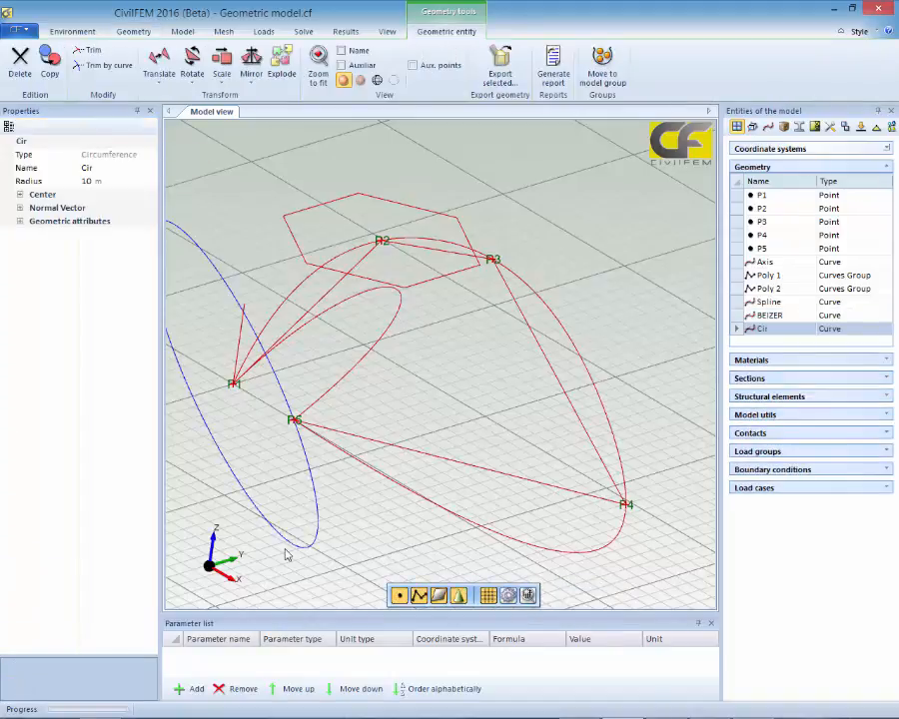
Step: Start an ellipse defined by its center, normal vector and major axis direction, keeping the default center and vectors
middle_drag(286, 549, 373, 538)
middle_drag(419, 480, 456, 478)
middle_drag(643, 517, 486, 473)
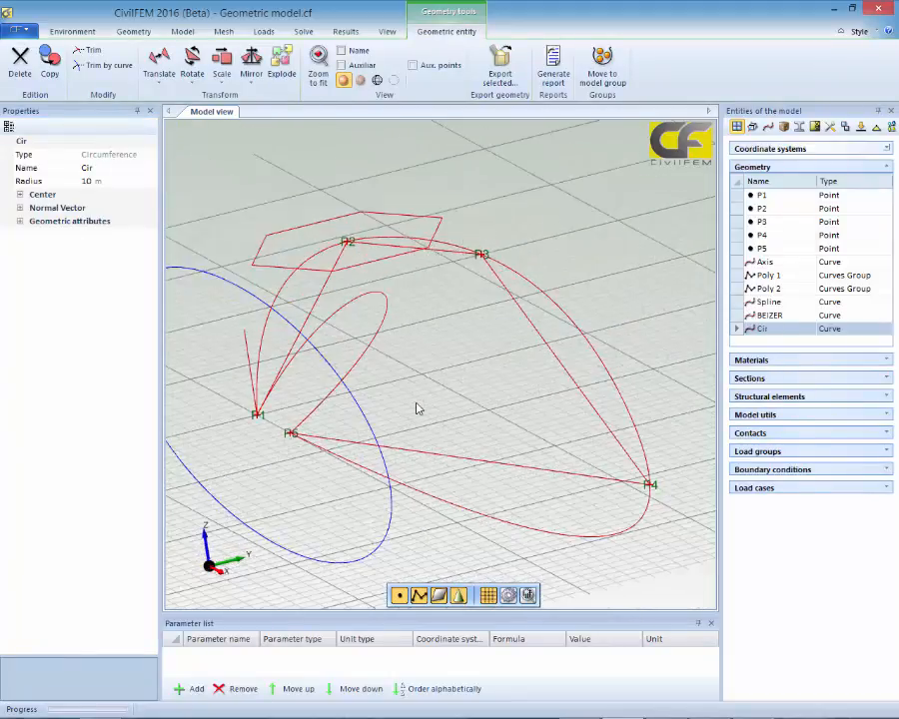
middle_drag(417, 404, 504, 400)
scroll(503, 400, down, 2)
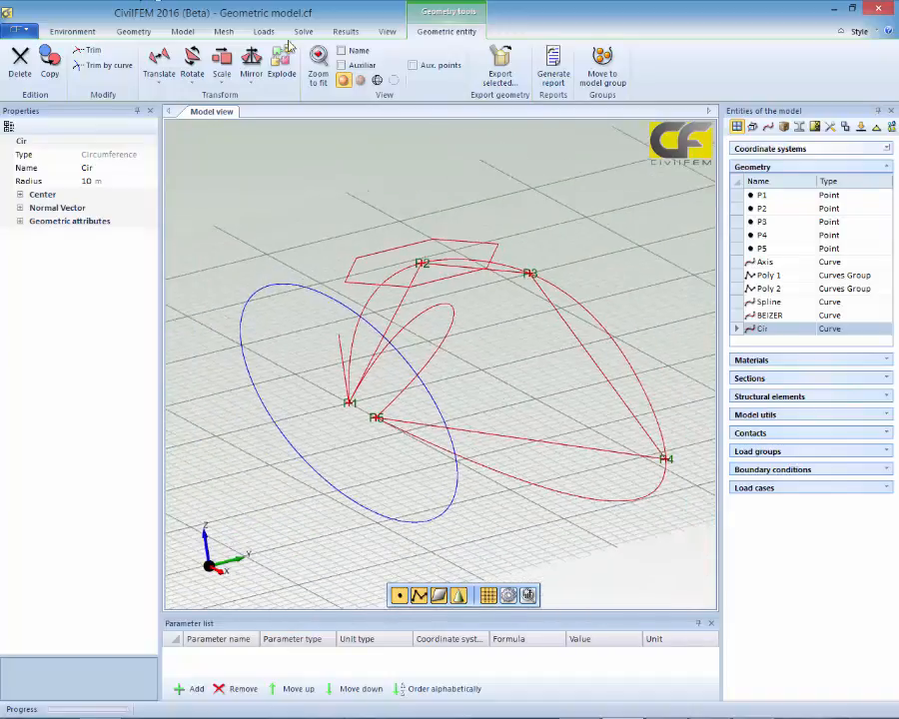
click(142, 31)
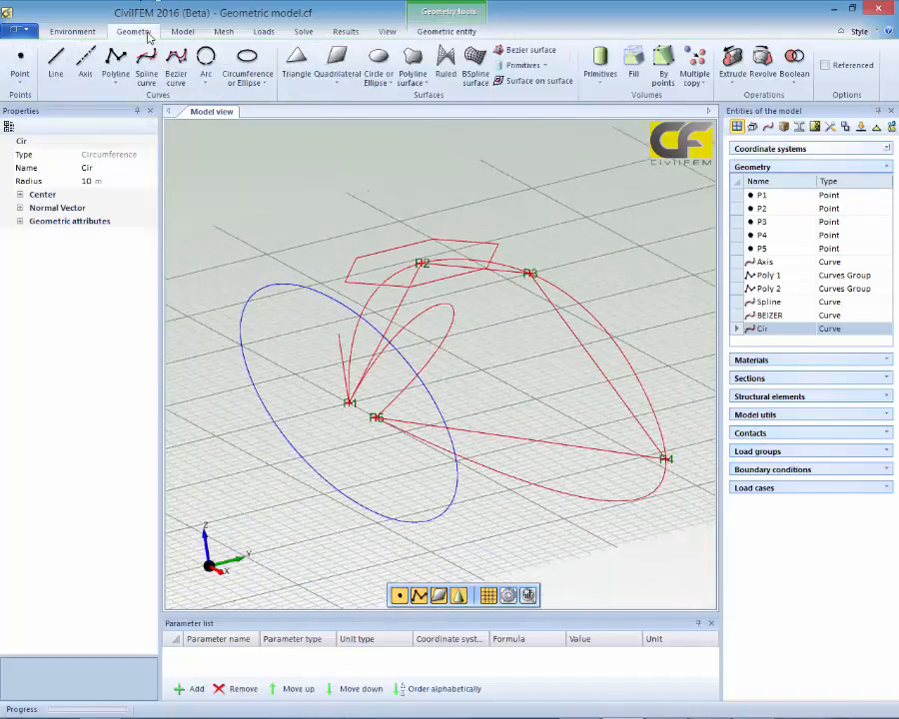
click(247, 80)
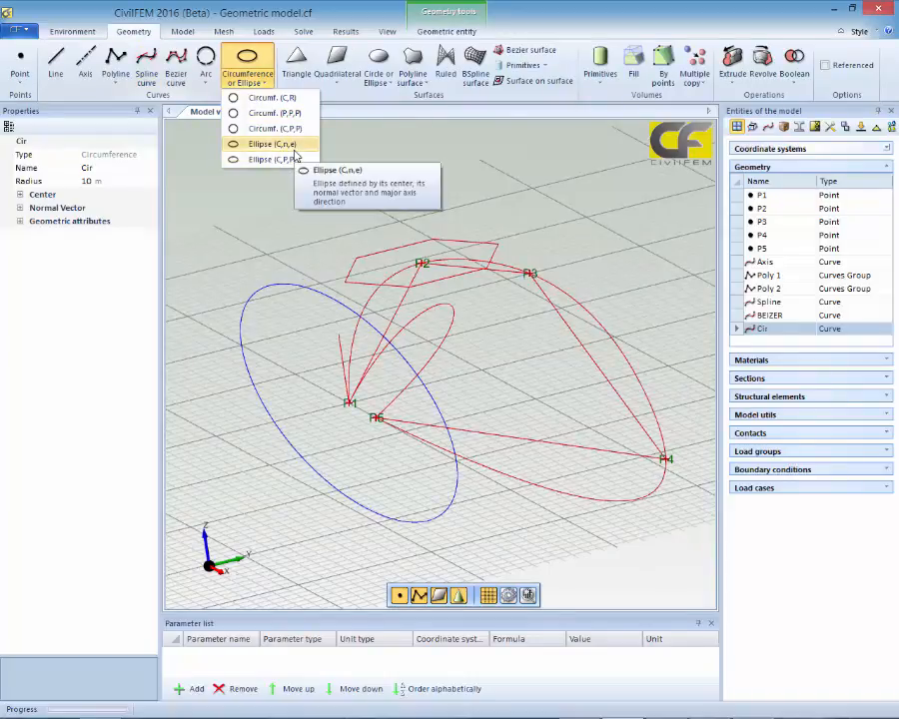
click(272, 144)
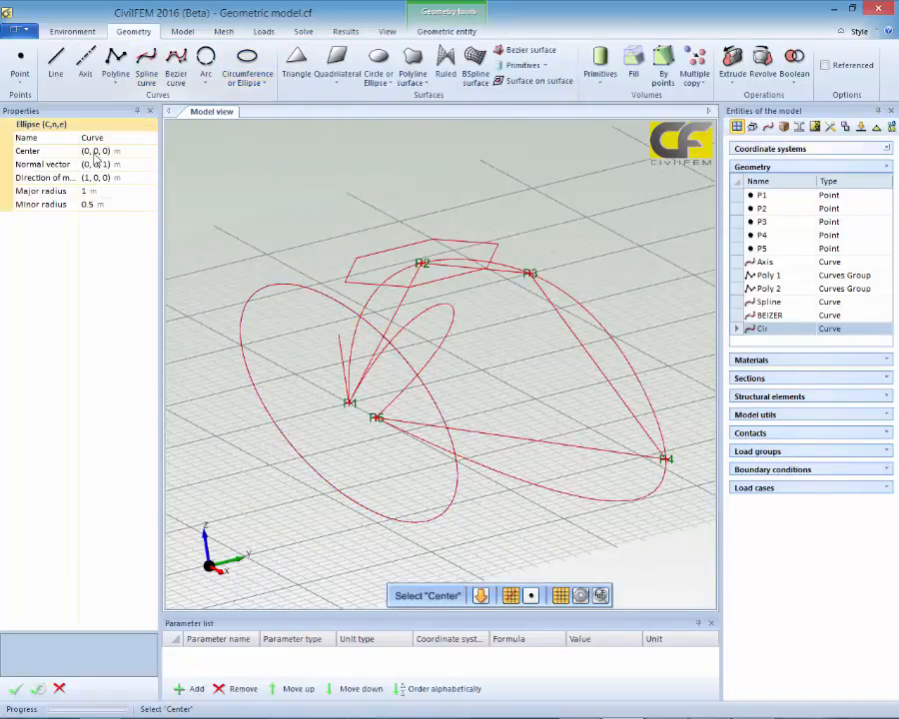
click(96, 163)
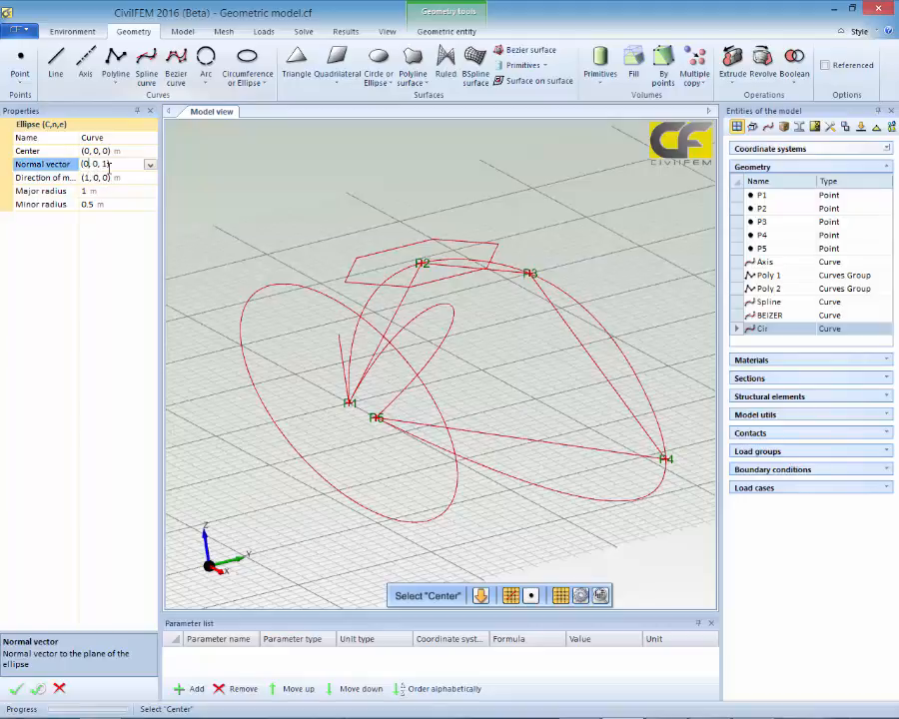
click(118, 234)
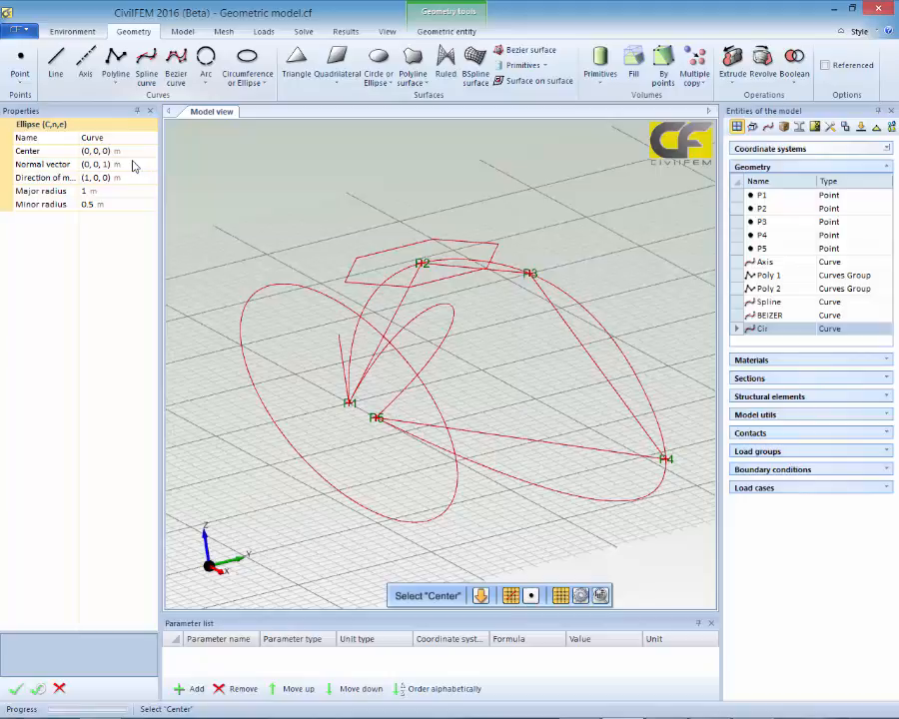
Step: Set the ellipse's major radius to 5 m and minor radius to 2.5 m, and create it
click(105, 193)
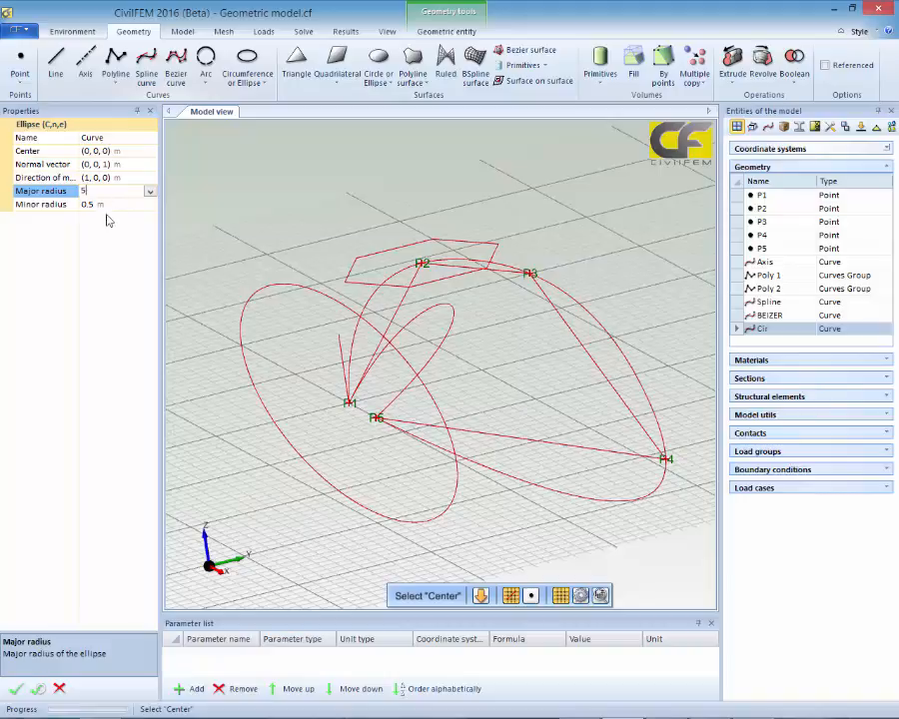
click(119, 206)
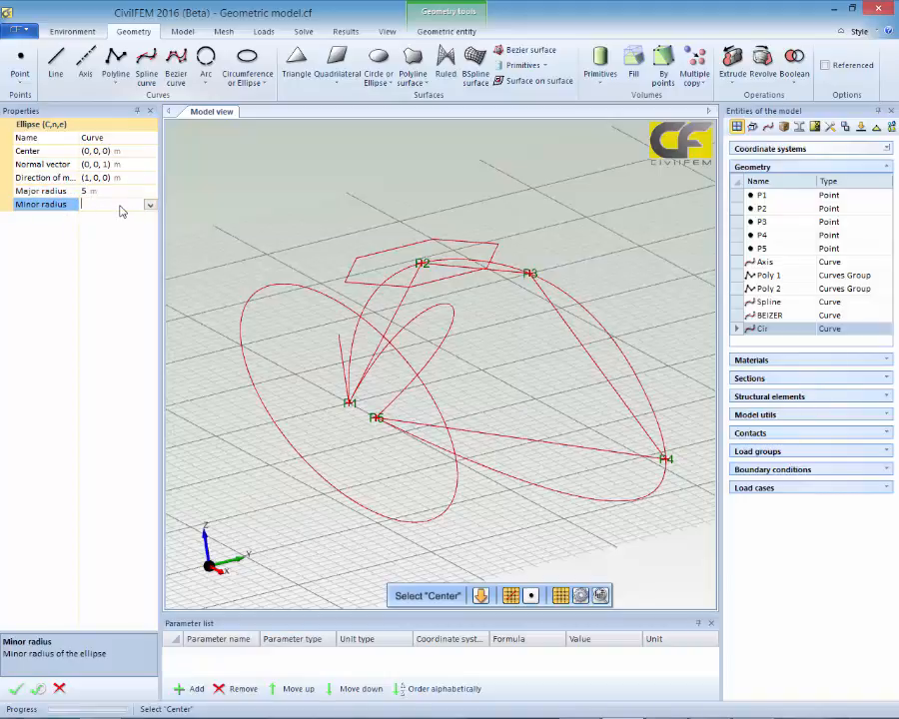
key(Return)
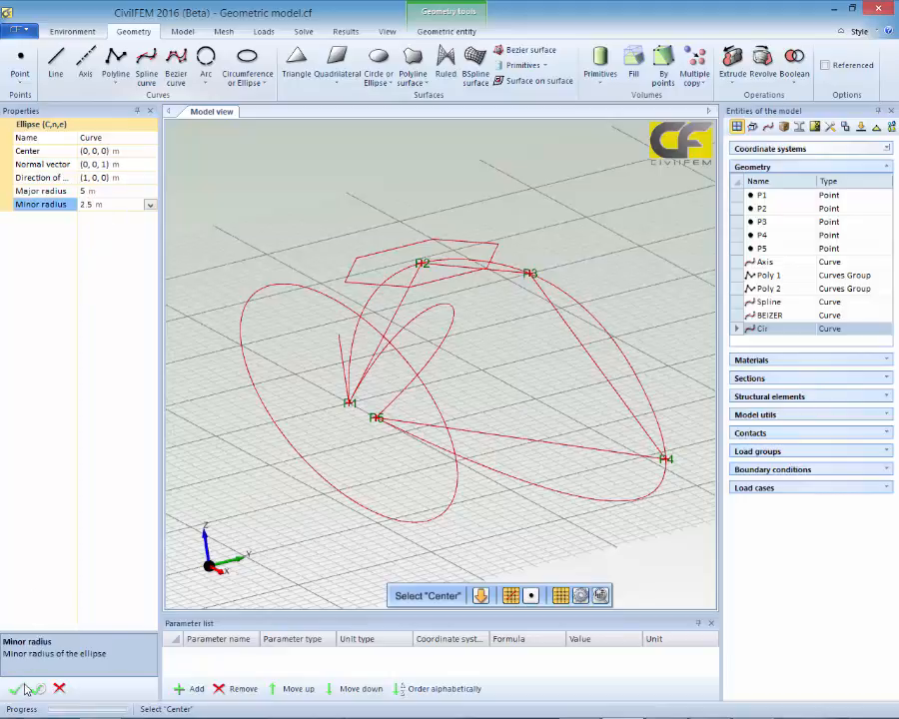
click(25, 691)
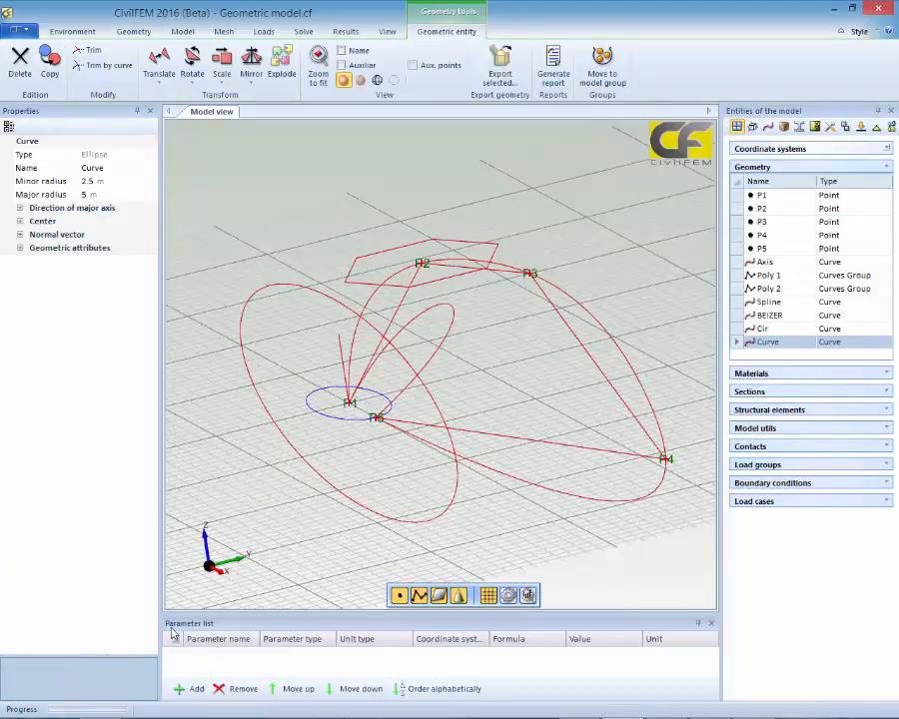
Step: Start a new line with referenced geometry turned off
middle_drag(362, 432, 379, 518)
middle_drag(346, 381, 597, 490)
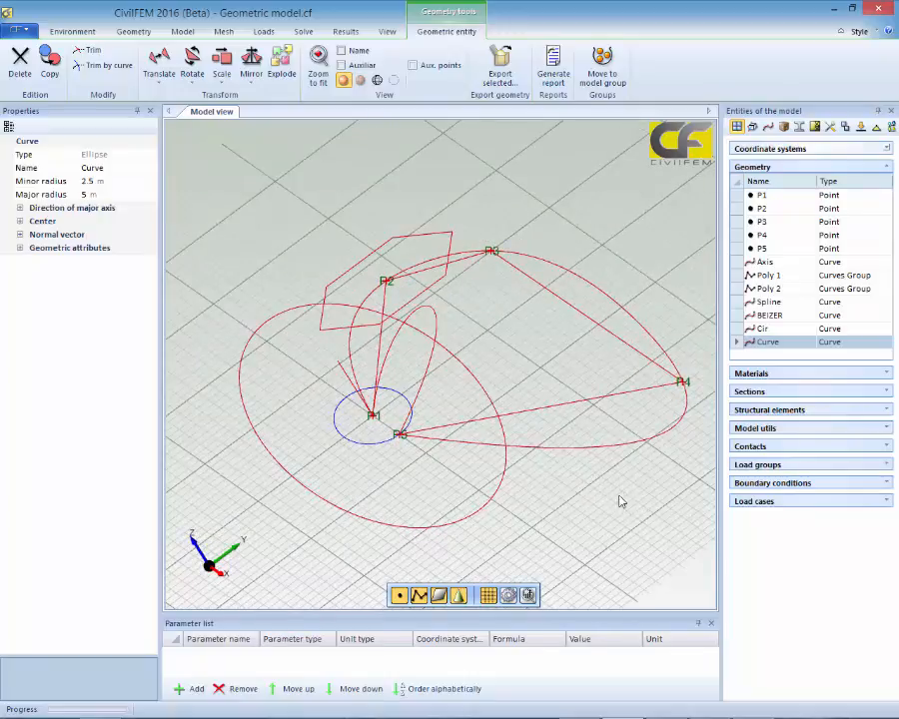
middle_drag(615, 511, 573, 470)
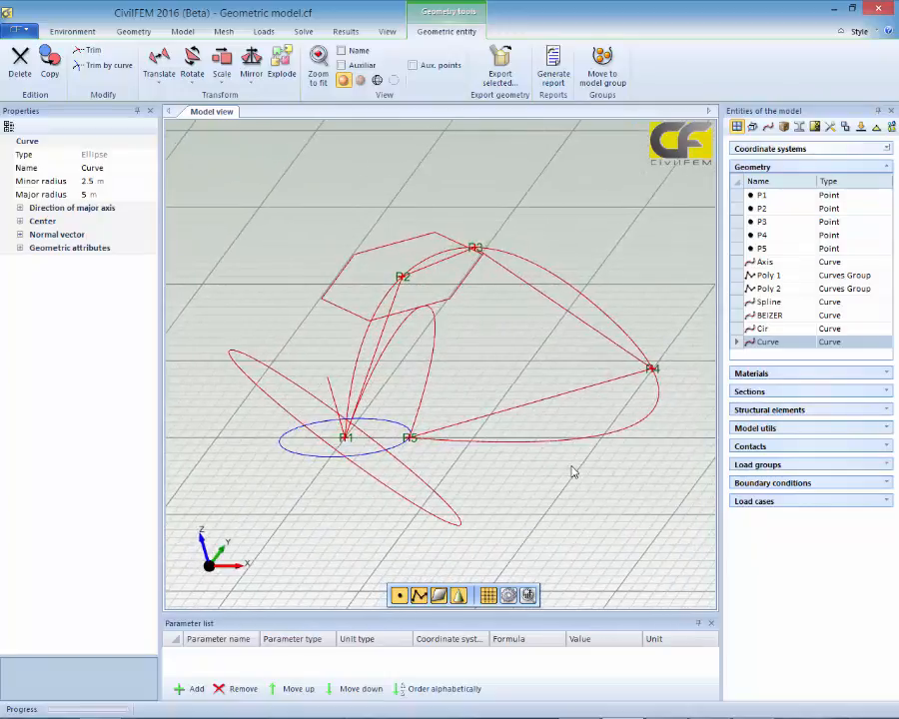
middle_drag(606, 528, 509, 483)
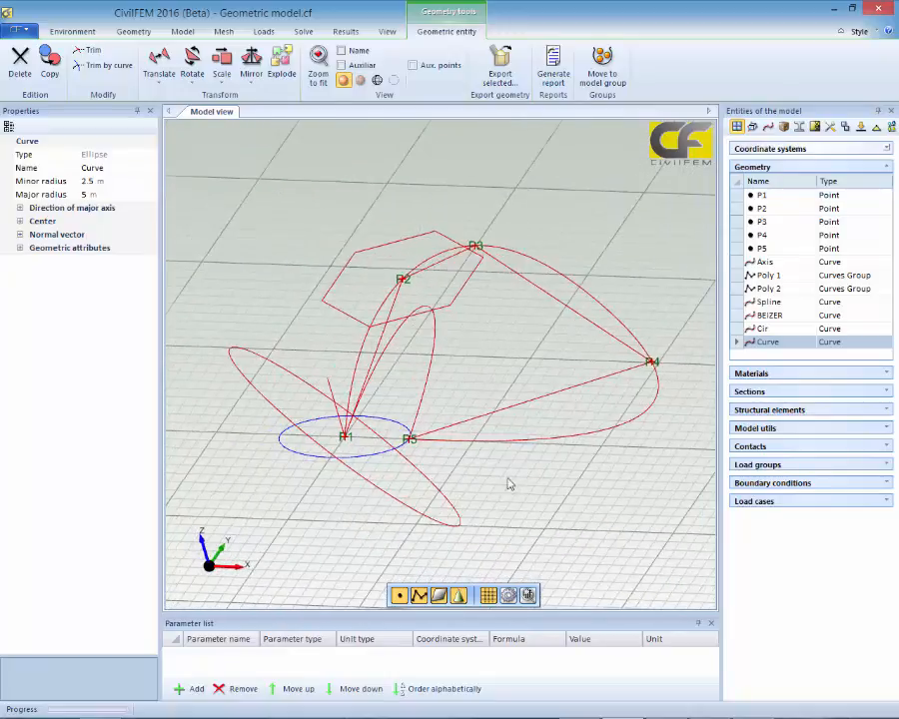
middle_drag(576, 410, 565, 407)
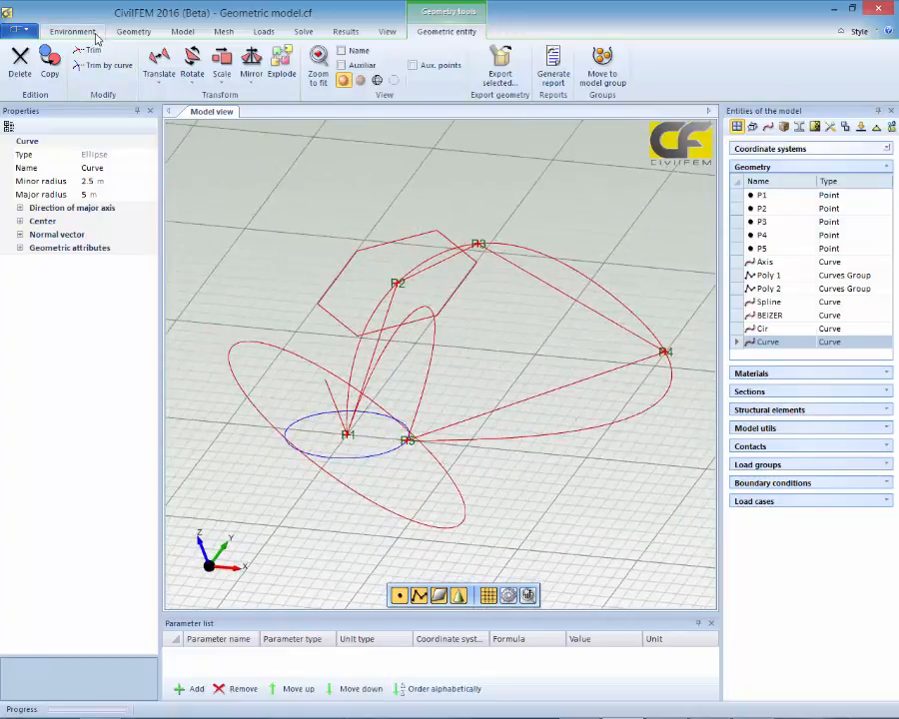
click(133, 33)
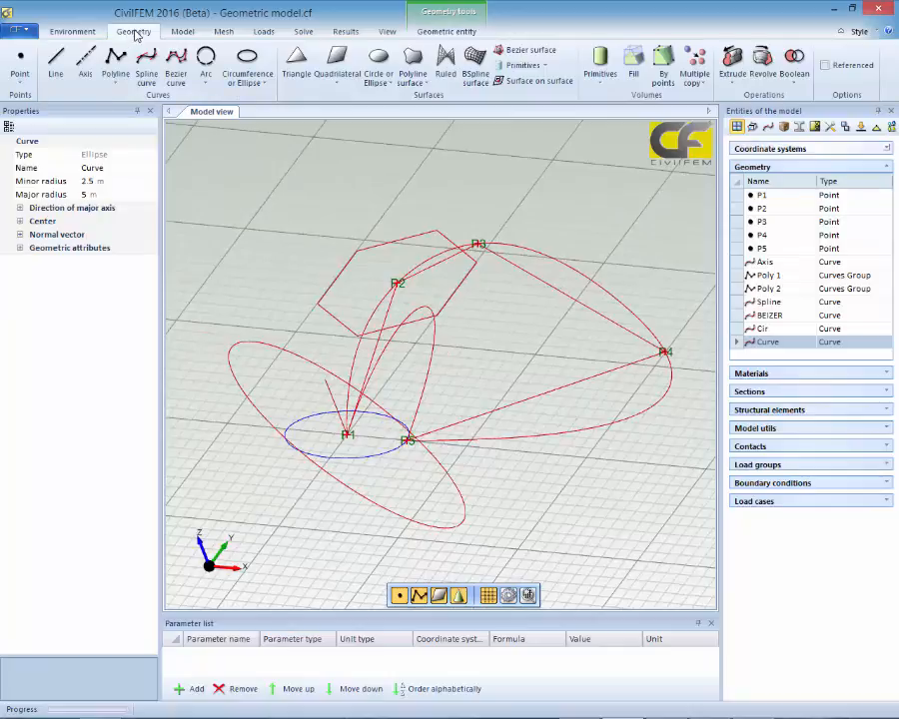
click(56, 62)
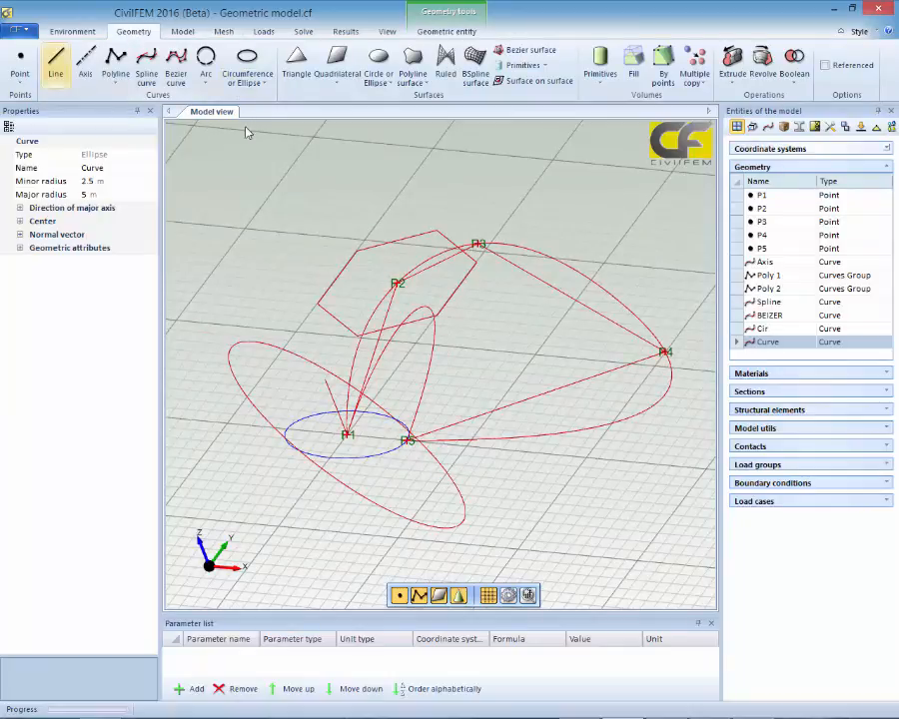